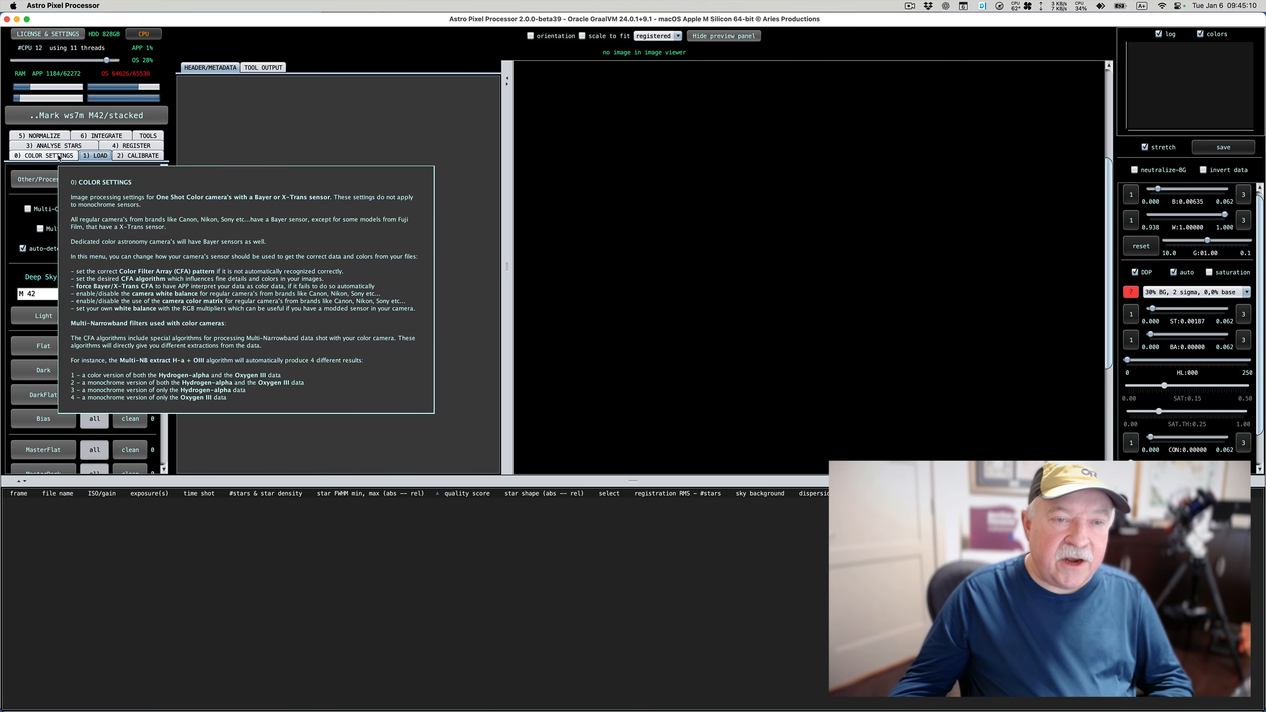
Load all the FITS files in the registered folder as light frames
click(59, 156)
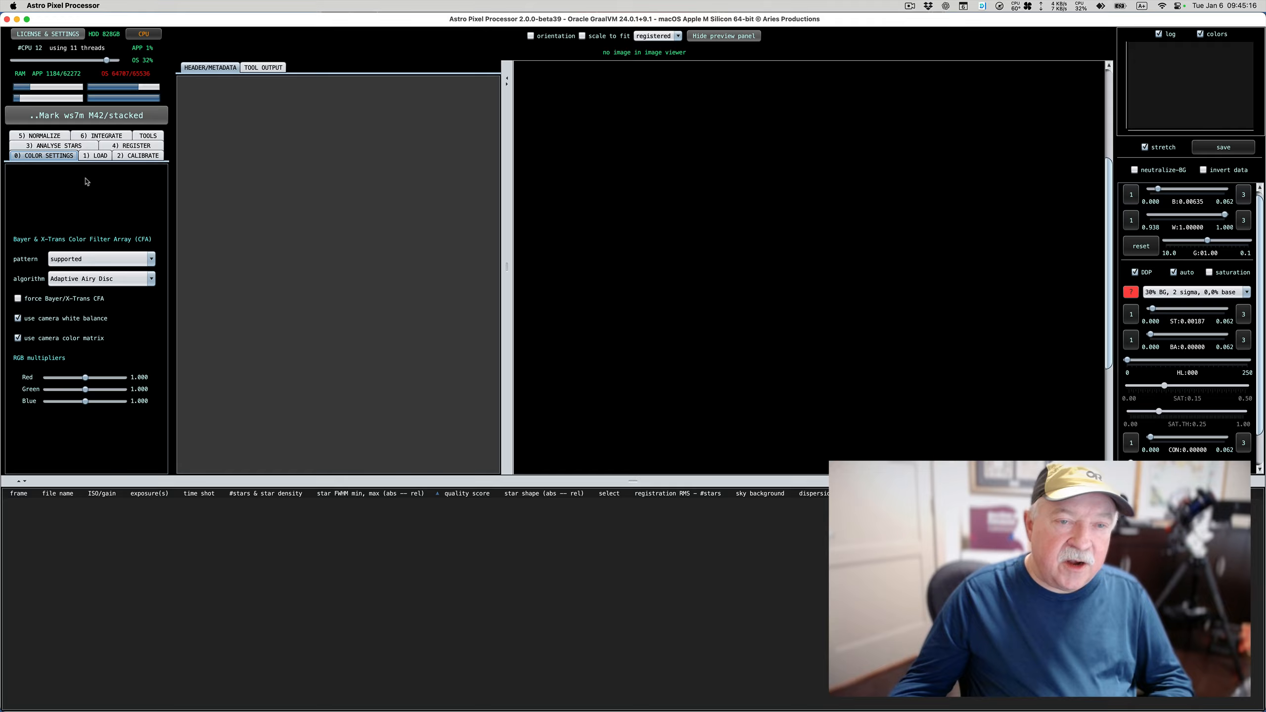
click(97, 158)
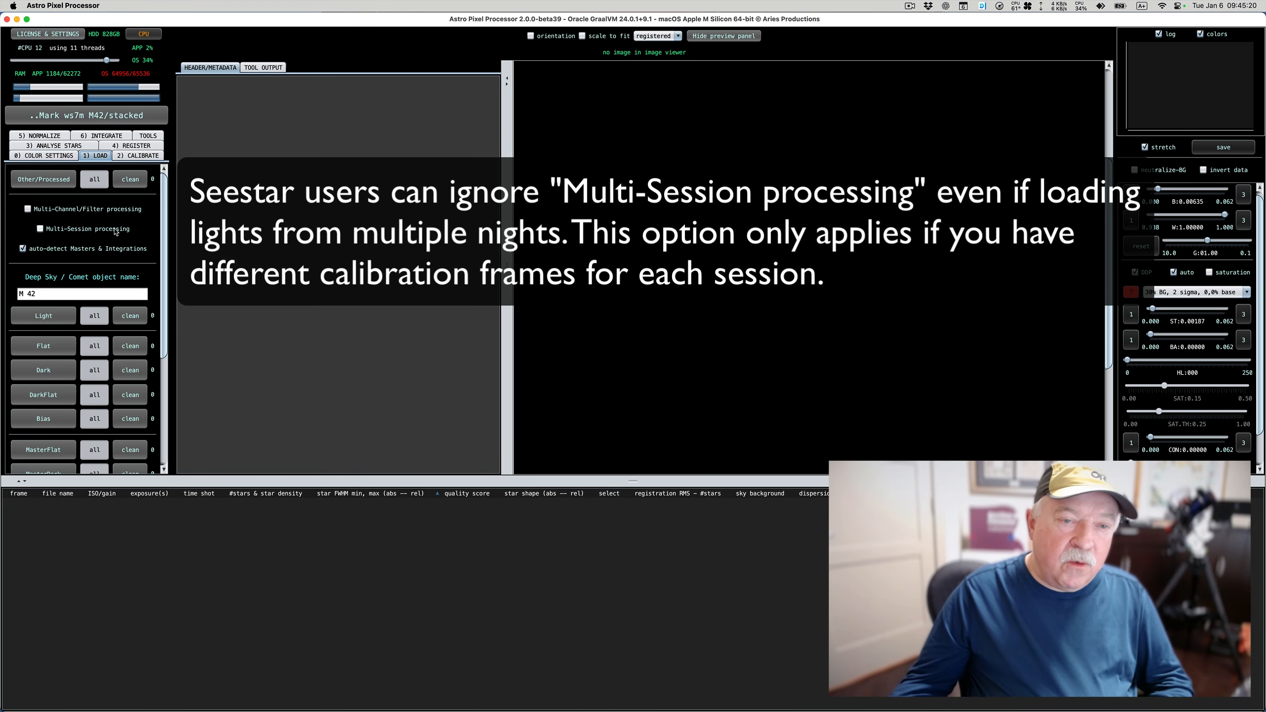
click(53, 319)
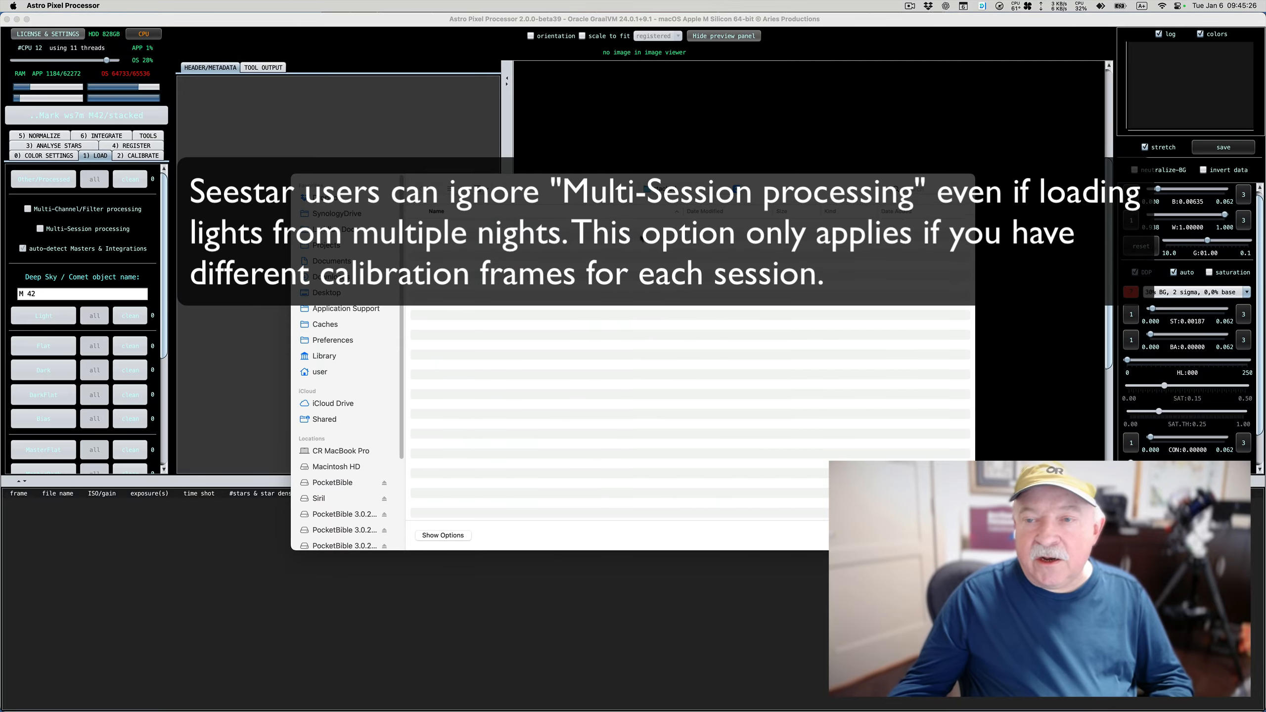
click(663, 189)
click(670, 259)
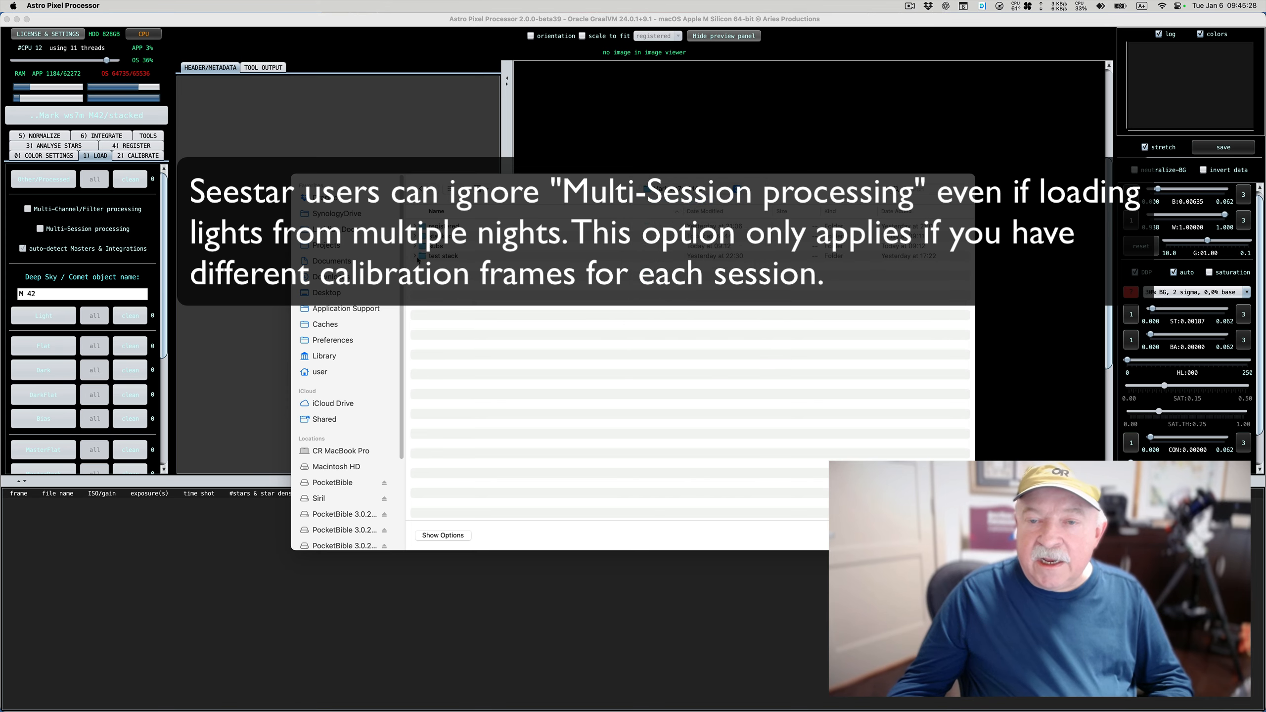
double_click(451, 227)
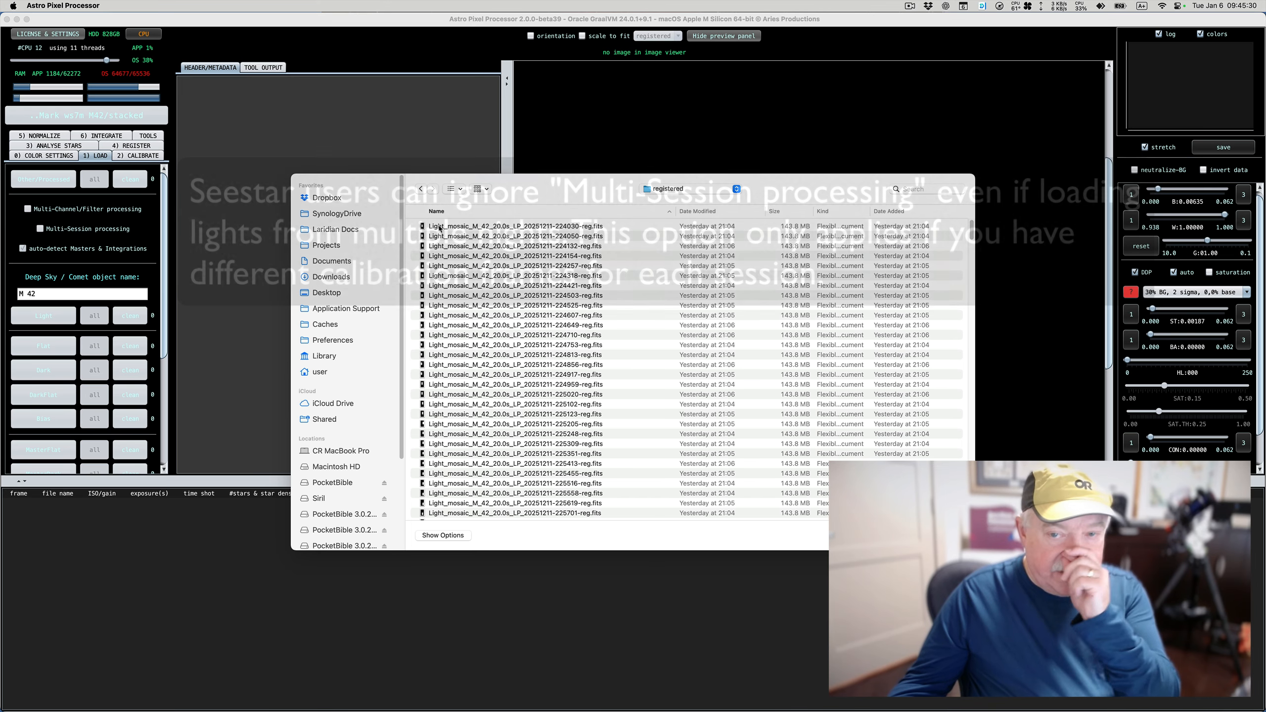
scroll(459, 242, down, 20)
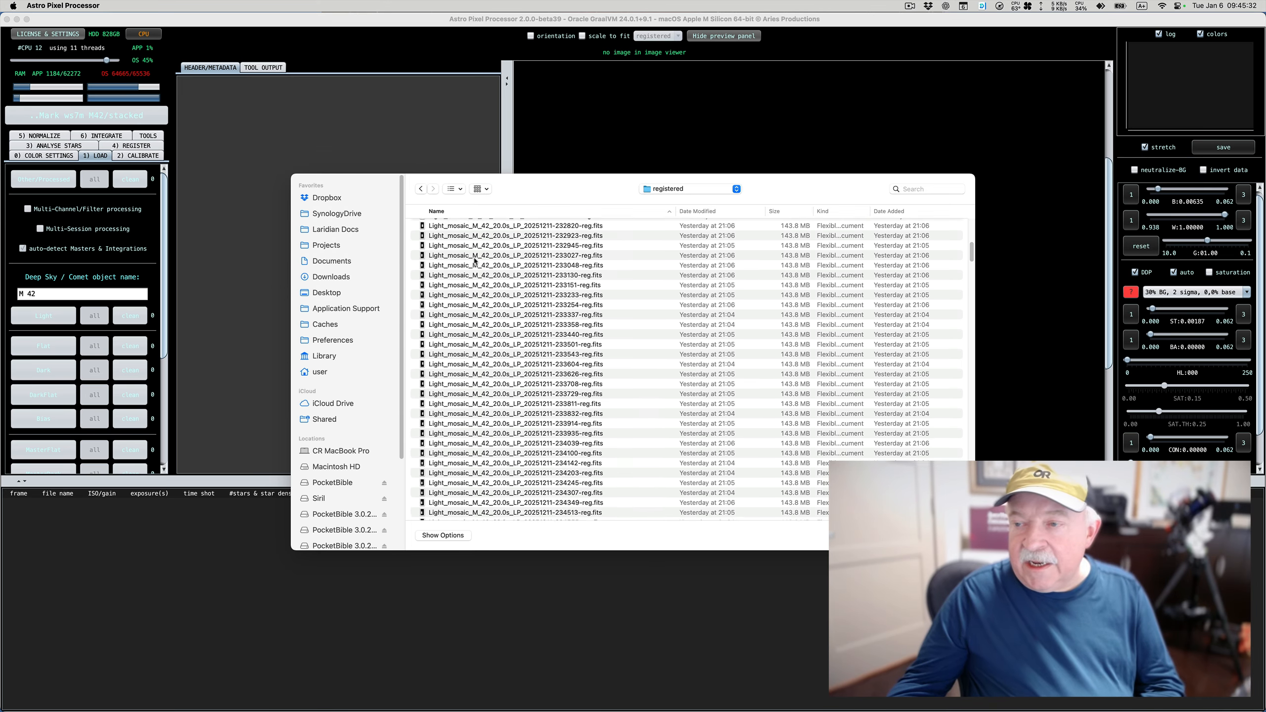
drag(973, 283, 973, 405)
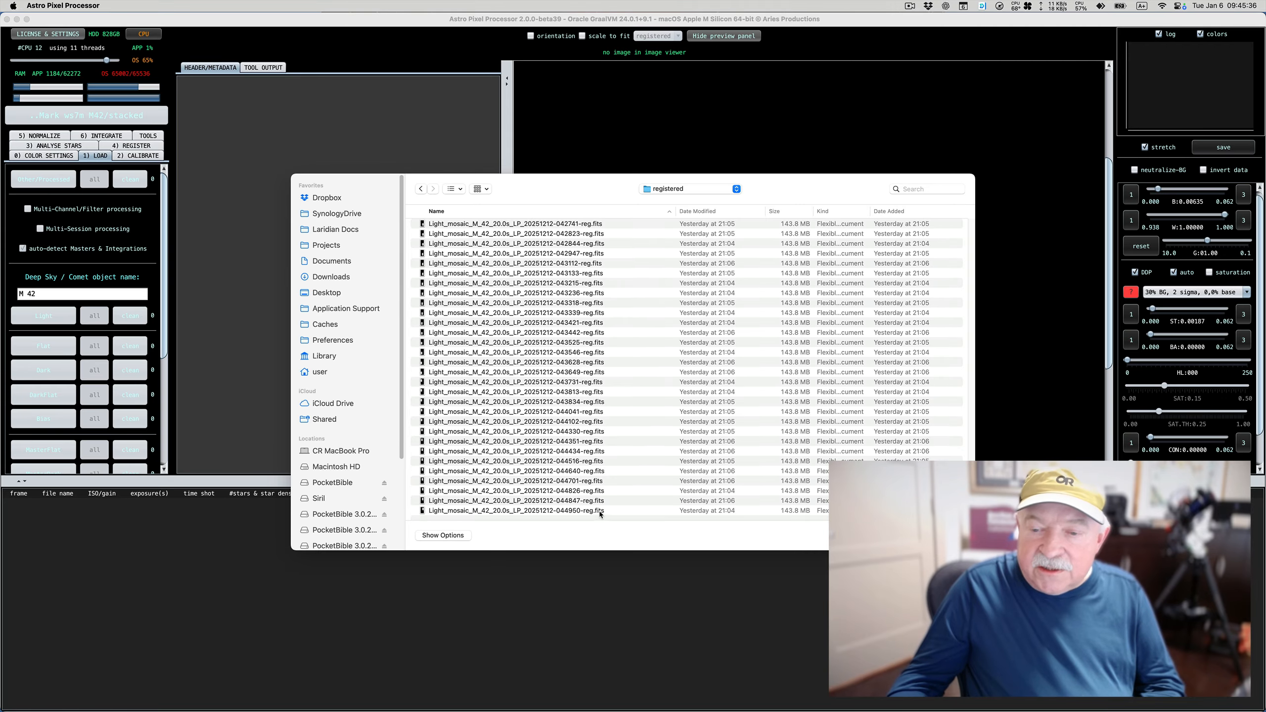
key(super+a)
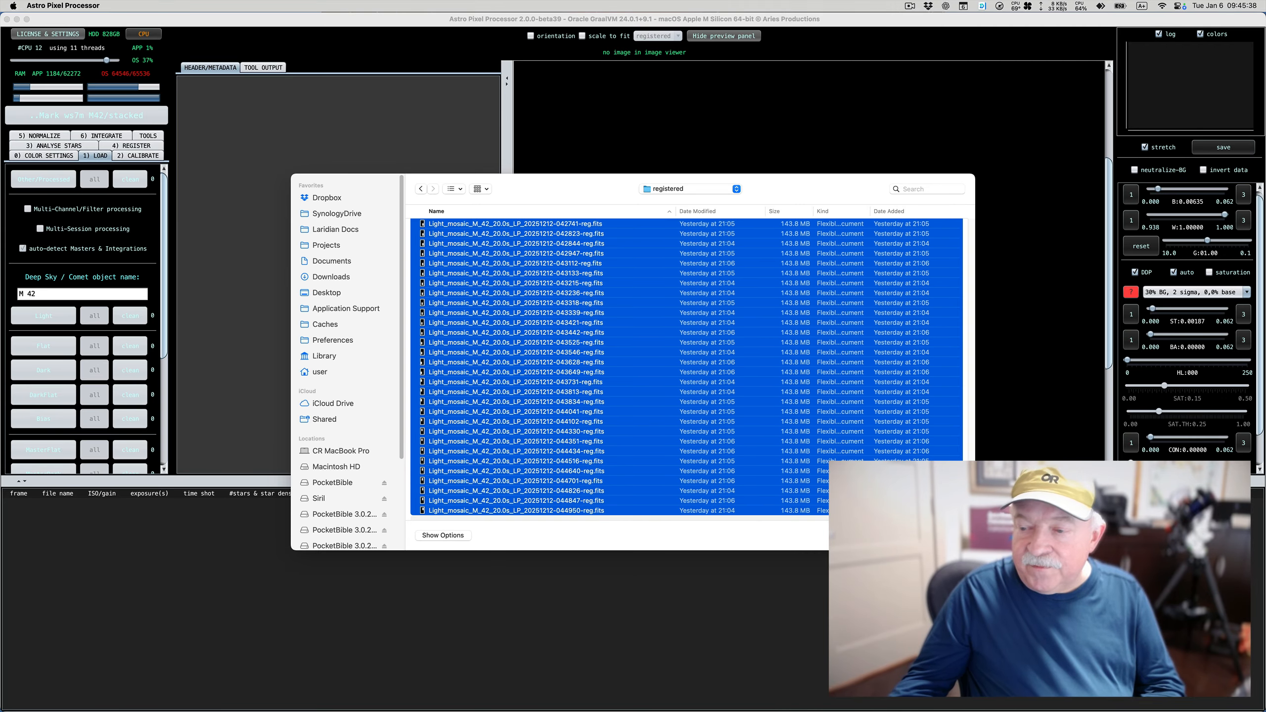
key(Return)
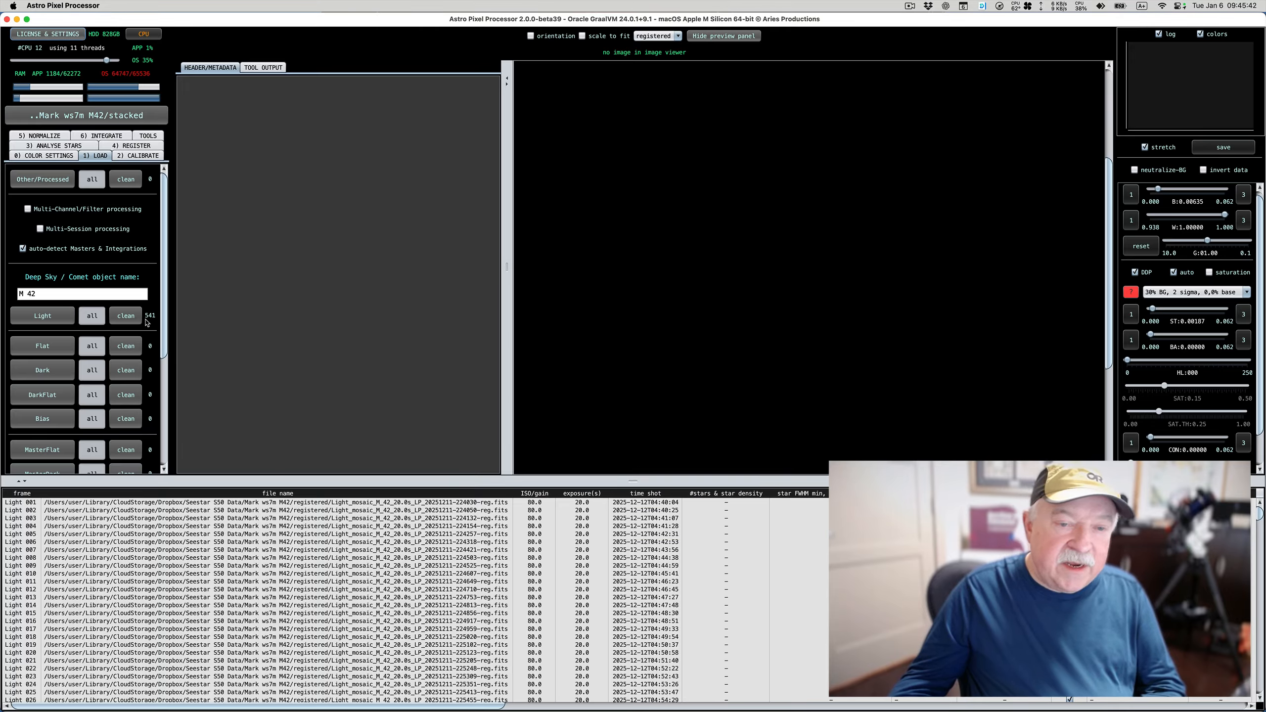
Set the deep sky object name to "M42 541x20s"
click(53, 296)
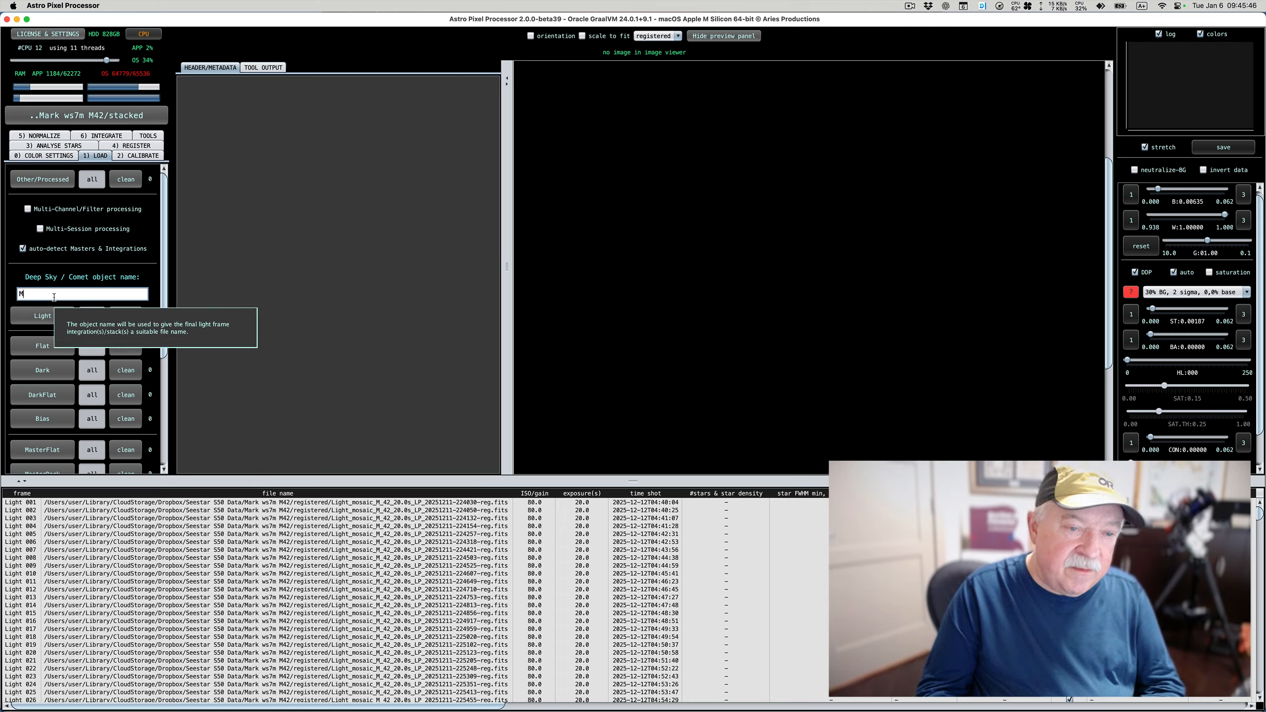
text(42)
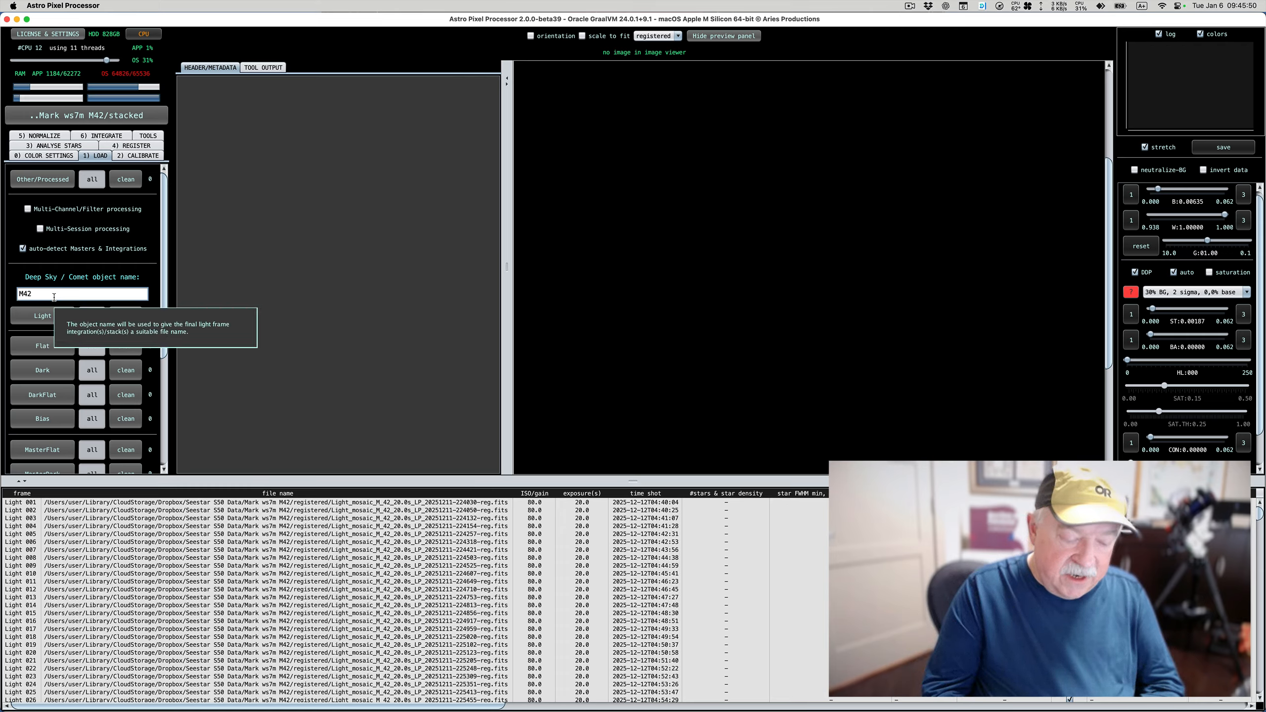
text( 541x)
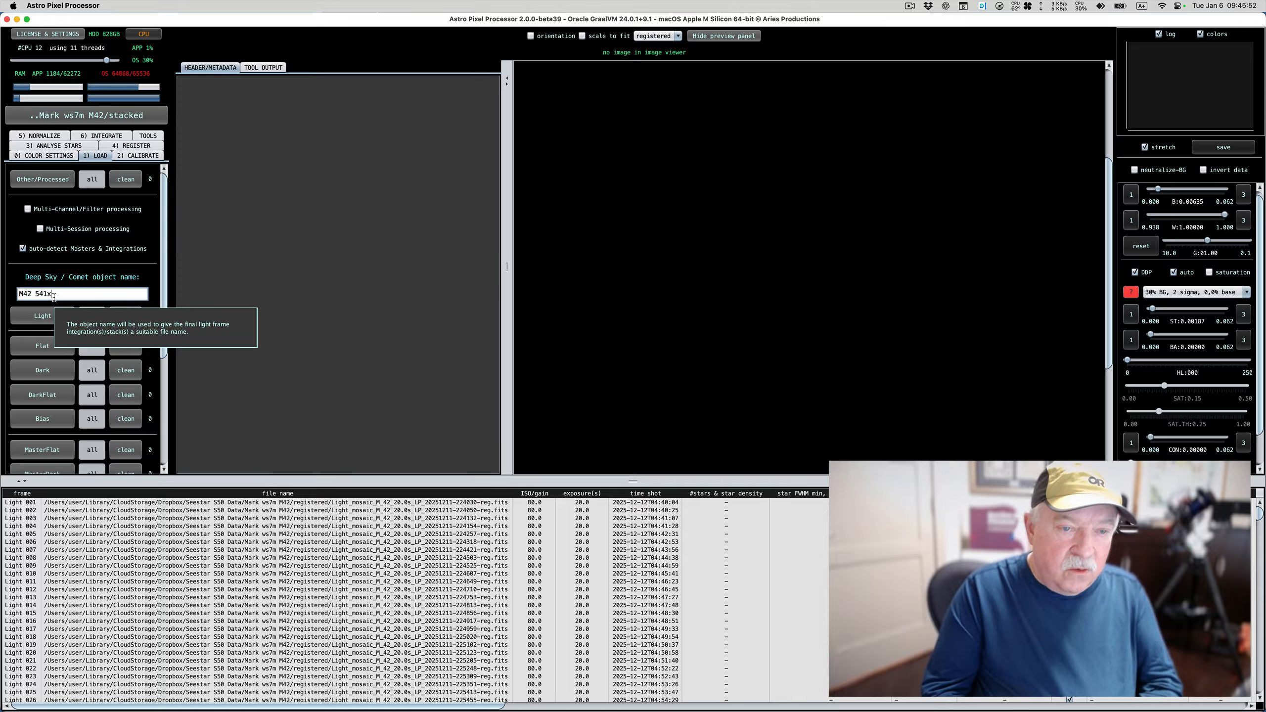
text(20s)
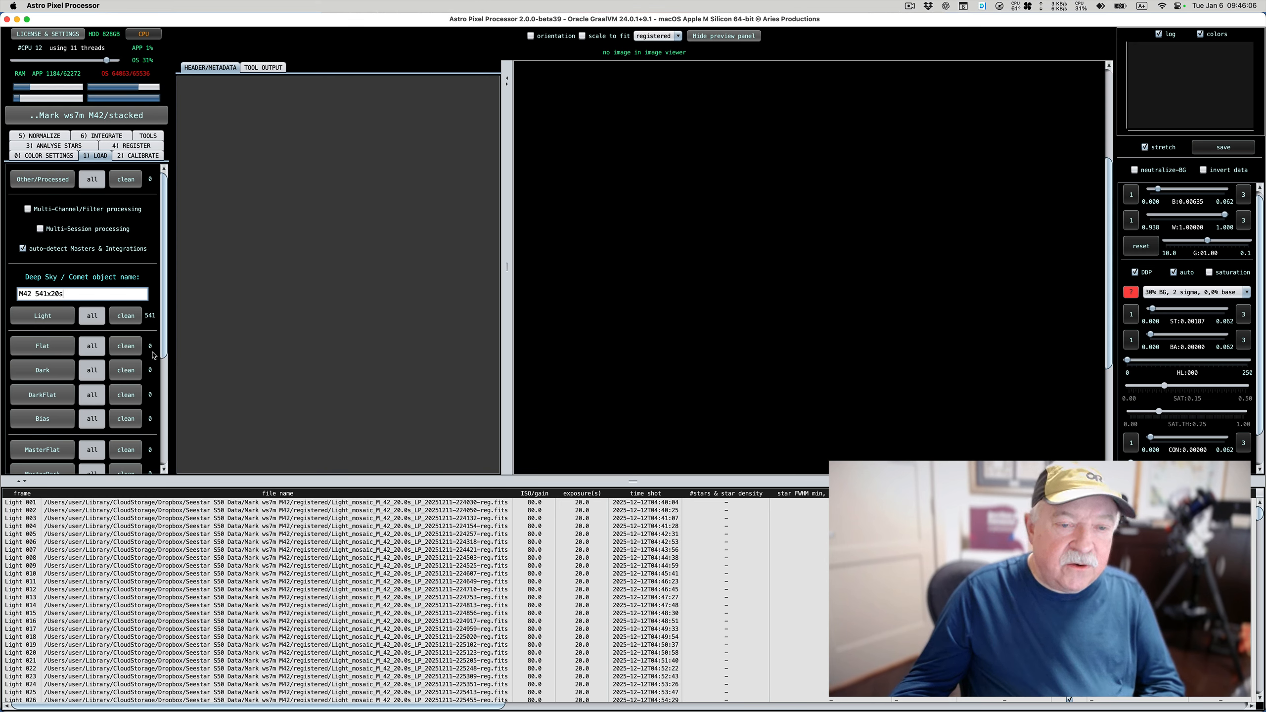
Examine the calibration and master frame loading options and the calibration, star analysis and registration settings
scroll(153, 355, down, 3)
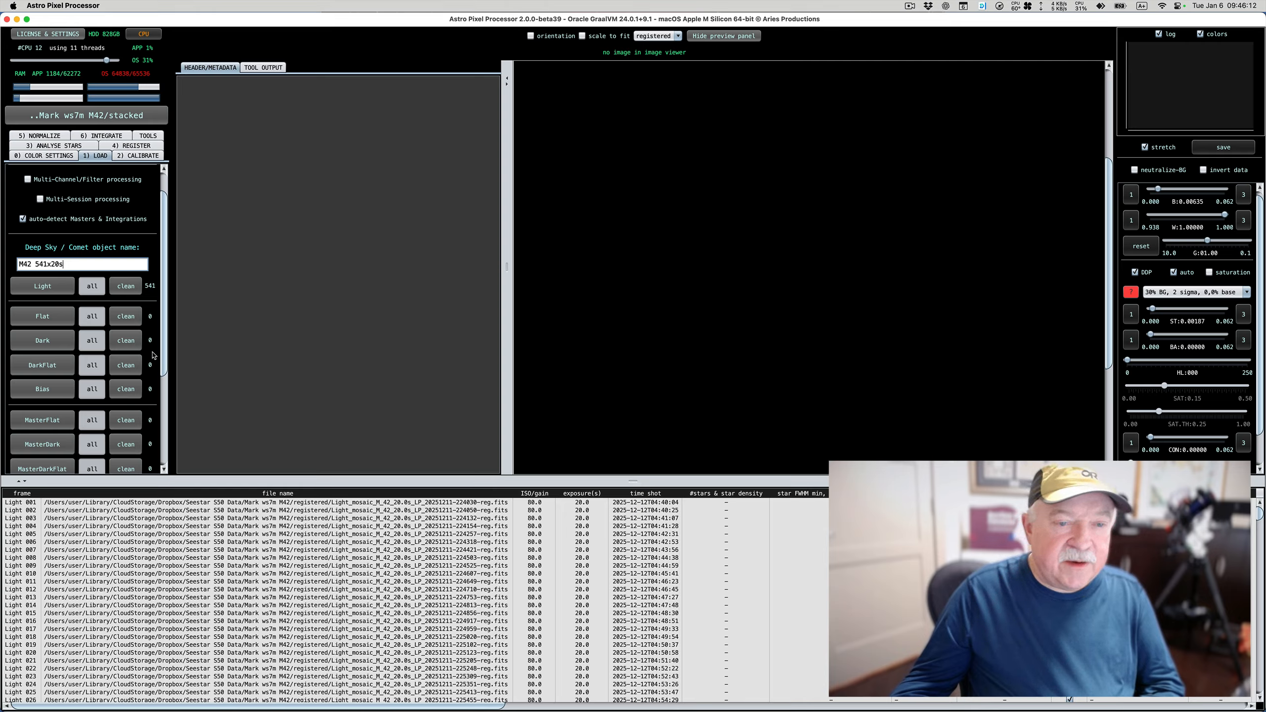
scroll(153, 355, down, 2)
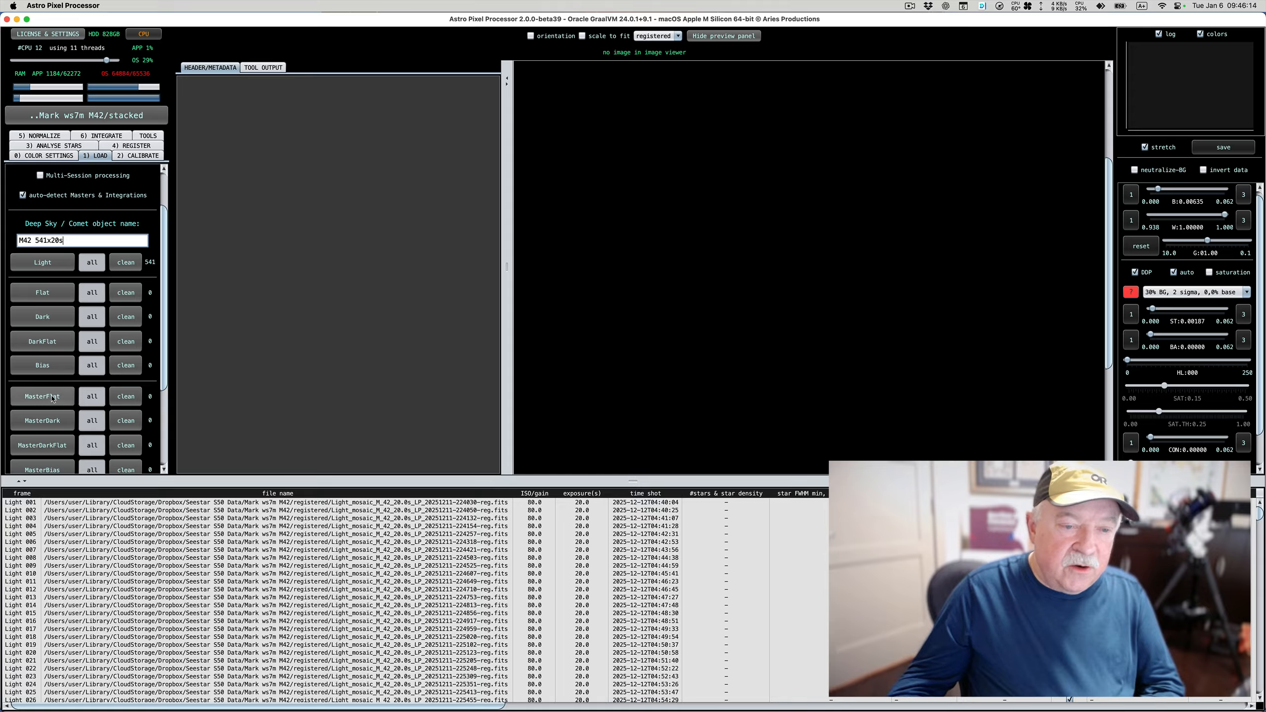
scroll(52, 398, down, 8)
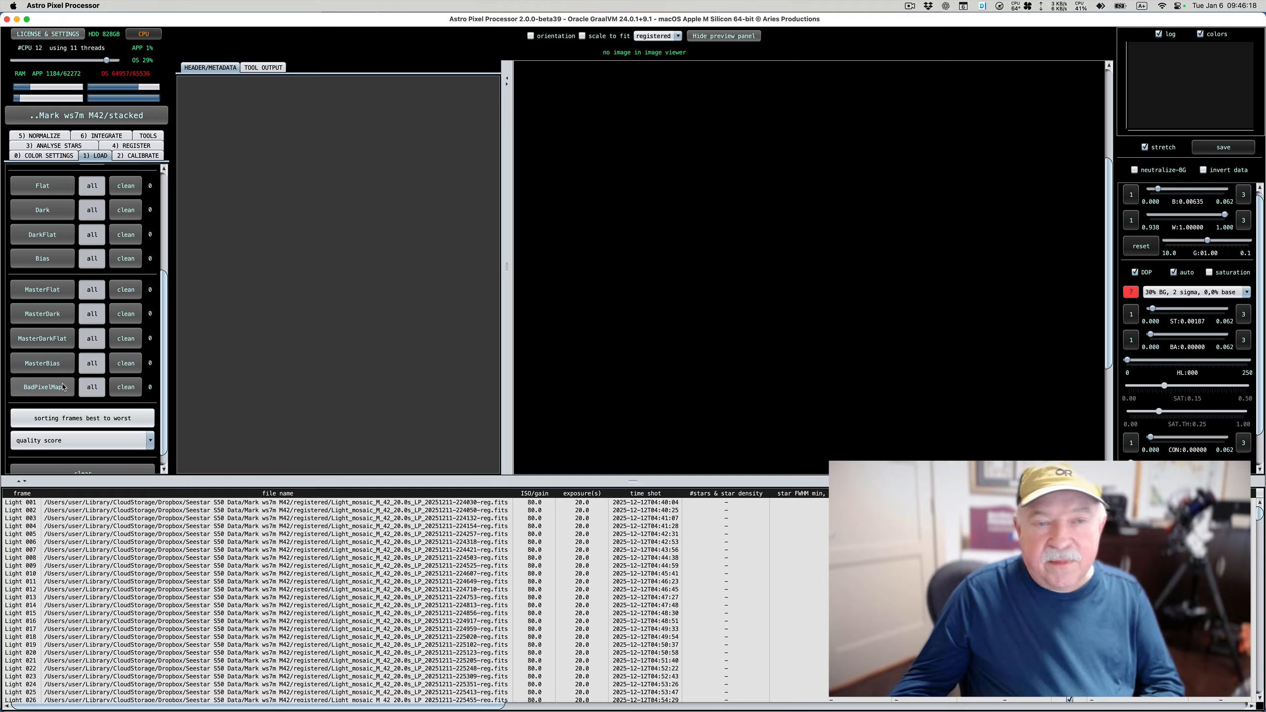
scroll(63, 387, up, 9)
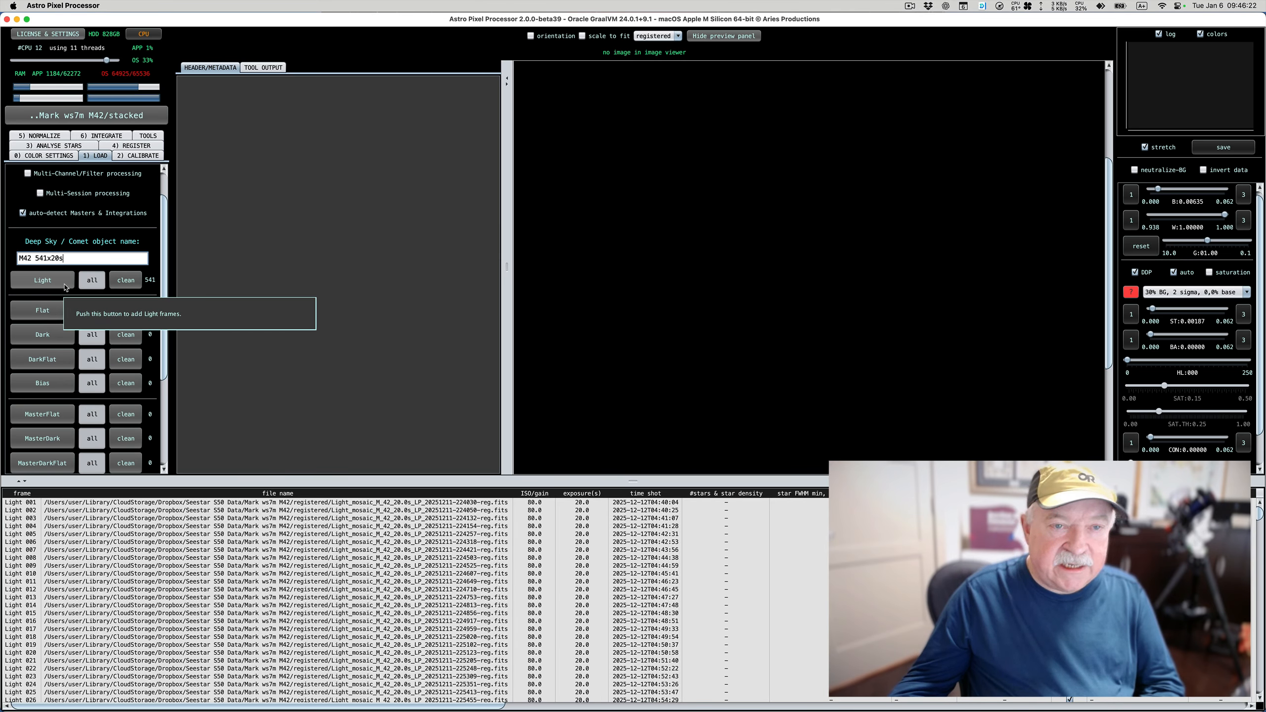
click(145, 156)
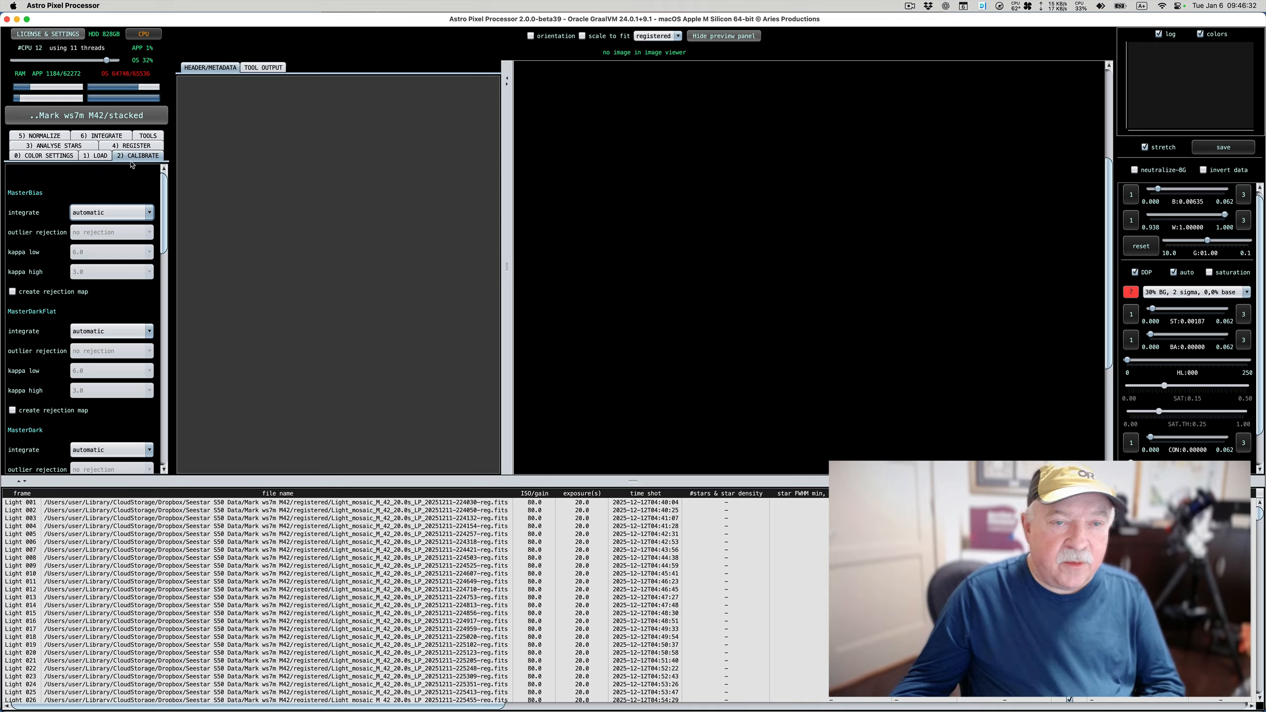
click(67, 146)
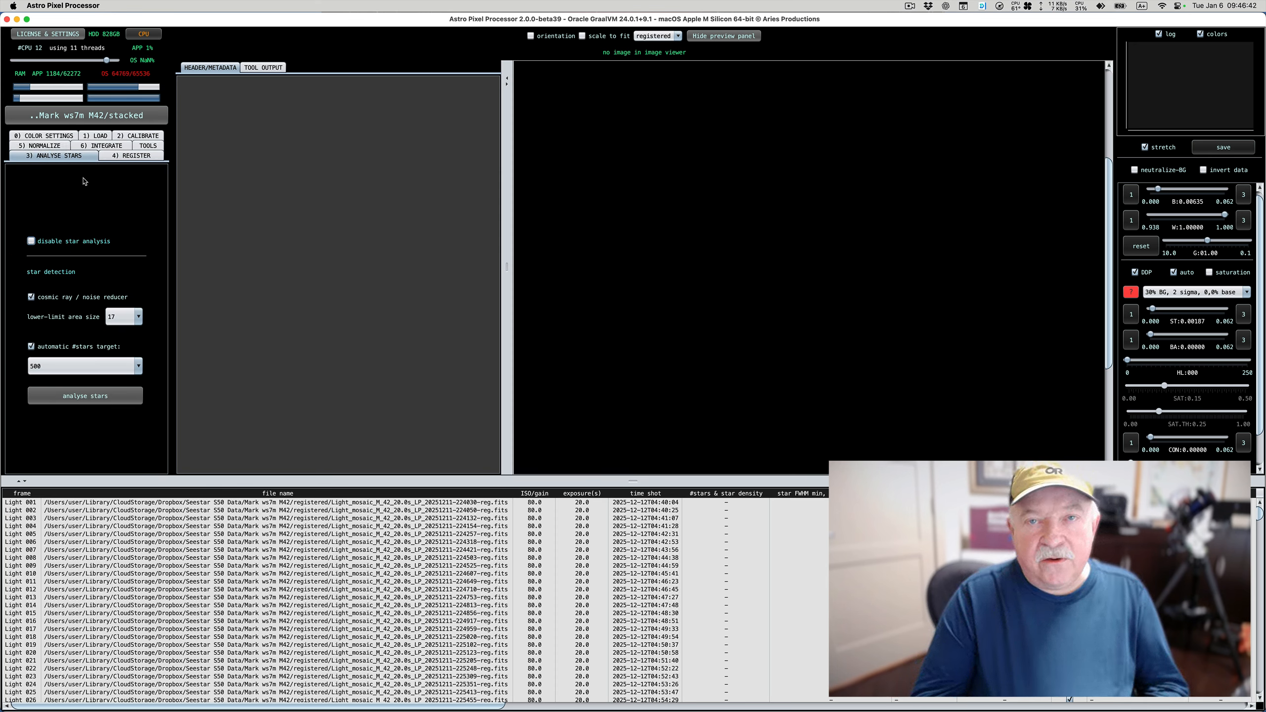
click(124, 156)
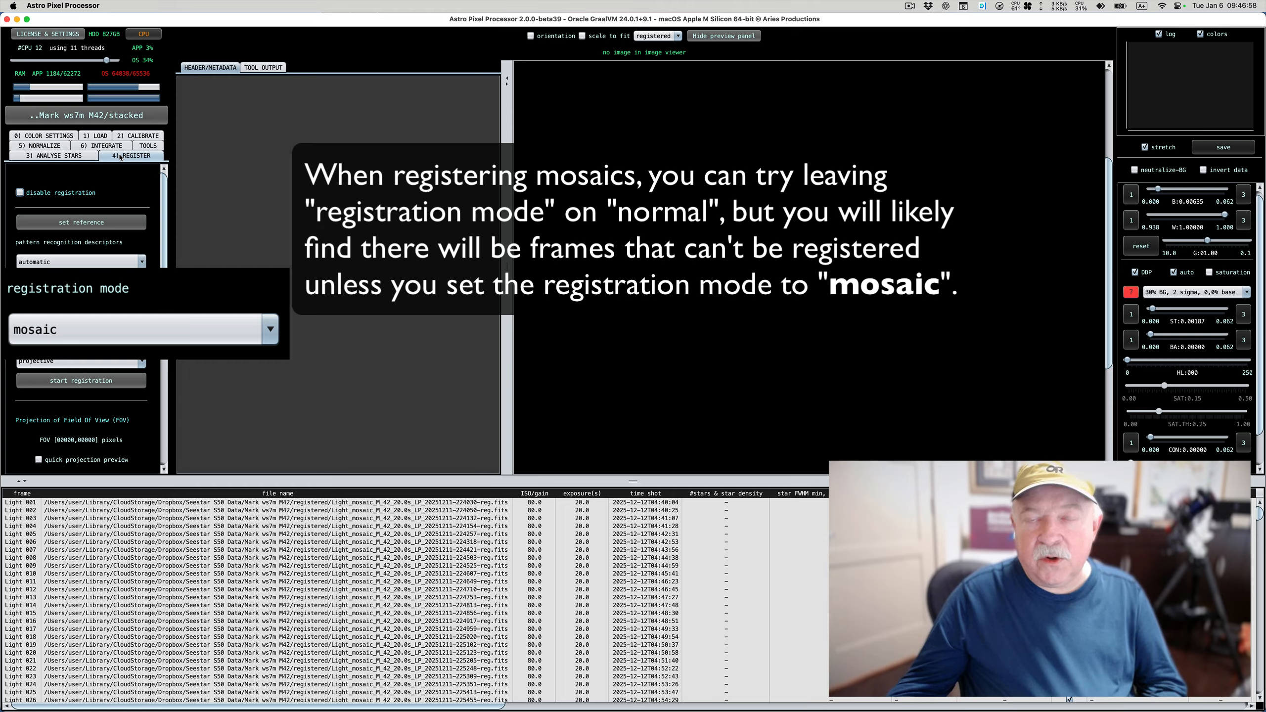
Run the star analysis on all the loaded light frames
click(73, 155)
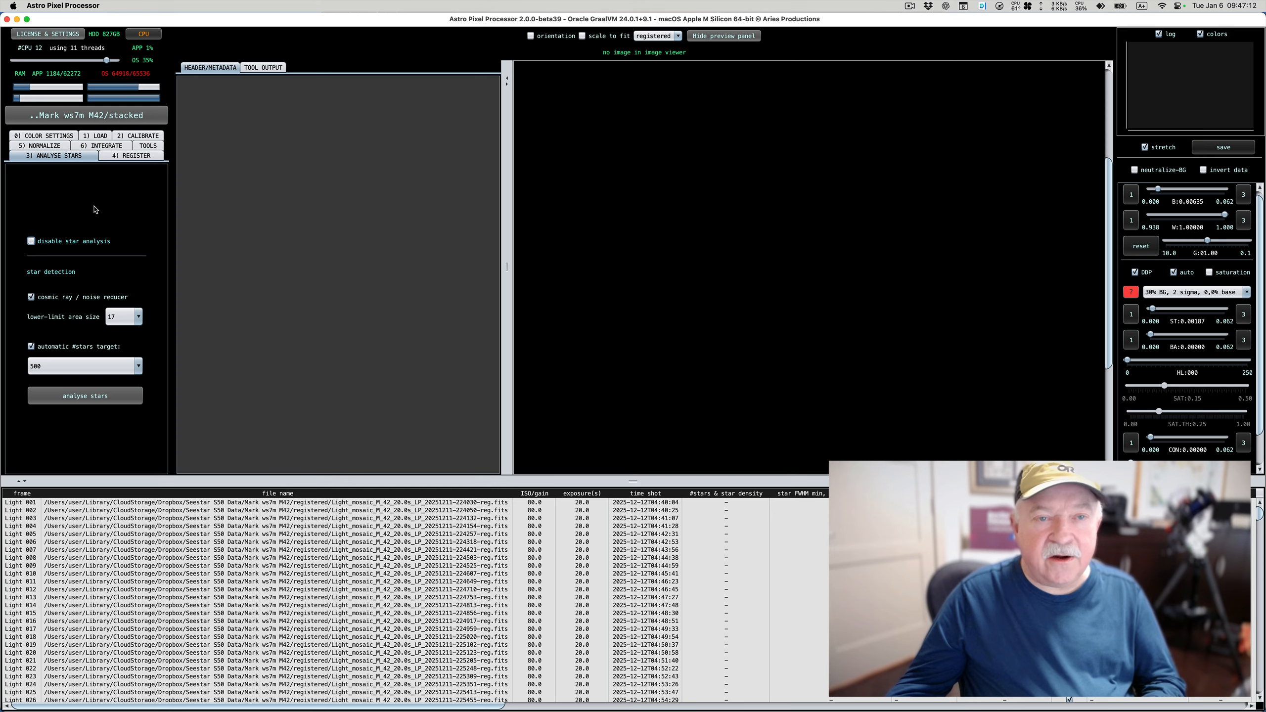
click(99, 397)
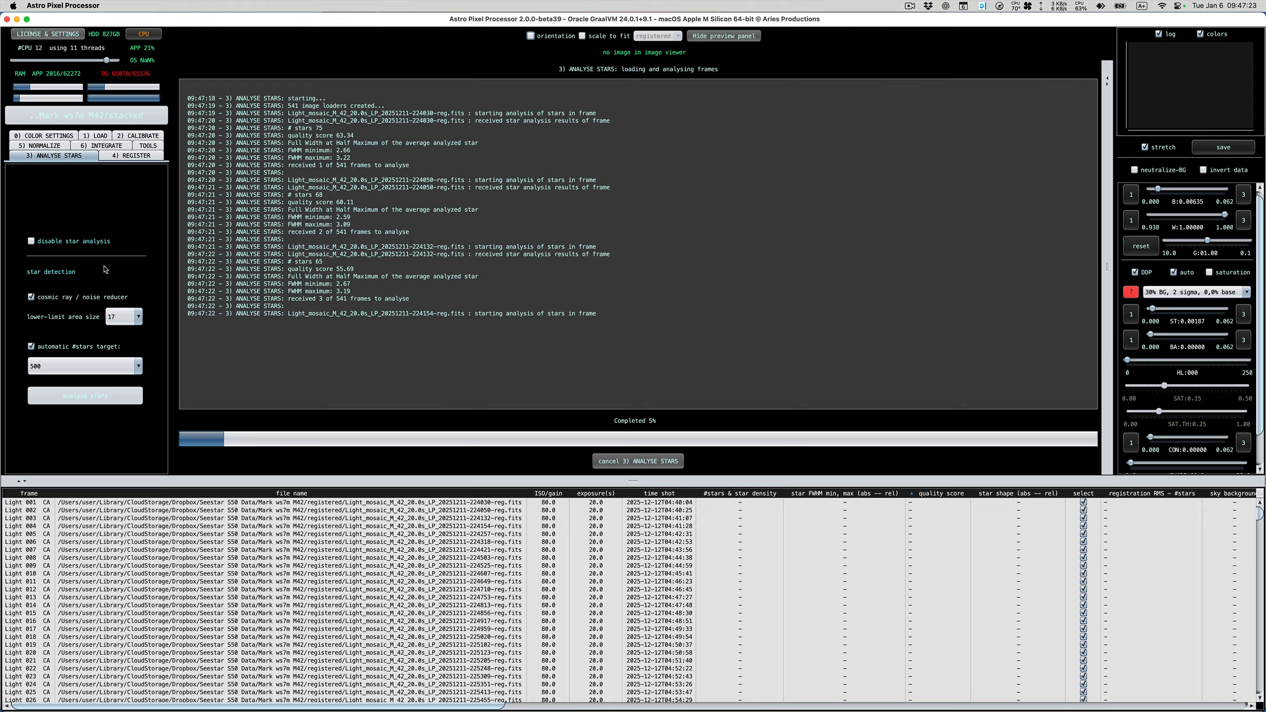
click(909, 6)
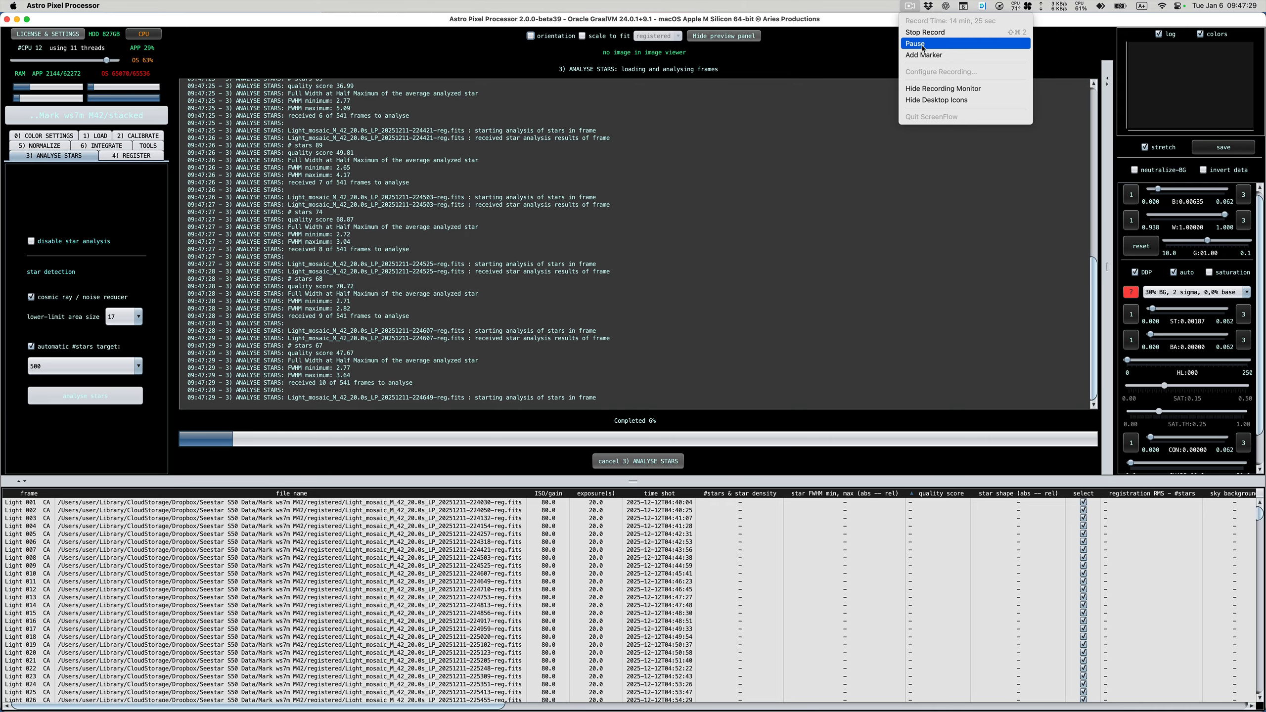
click(923, 46)
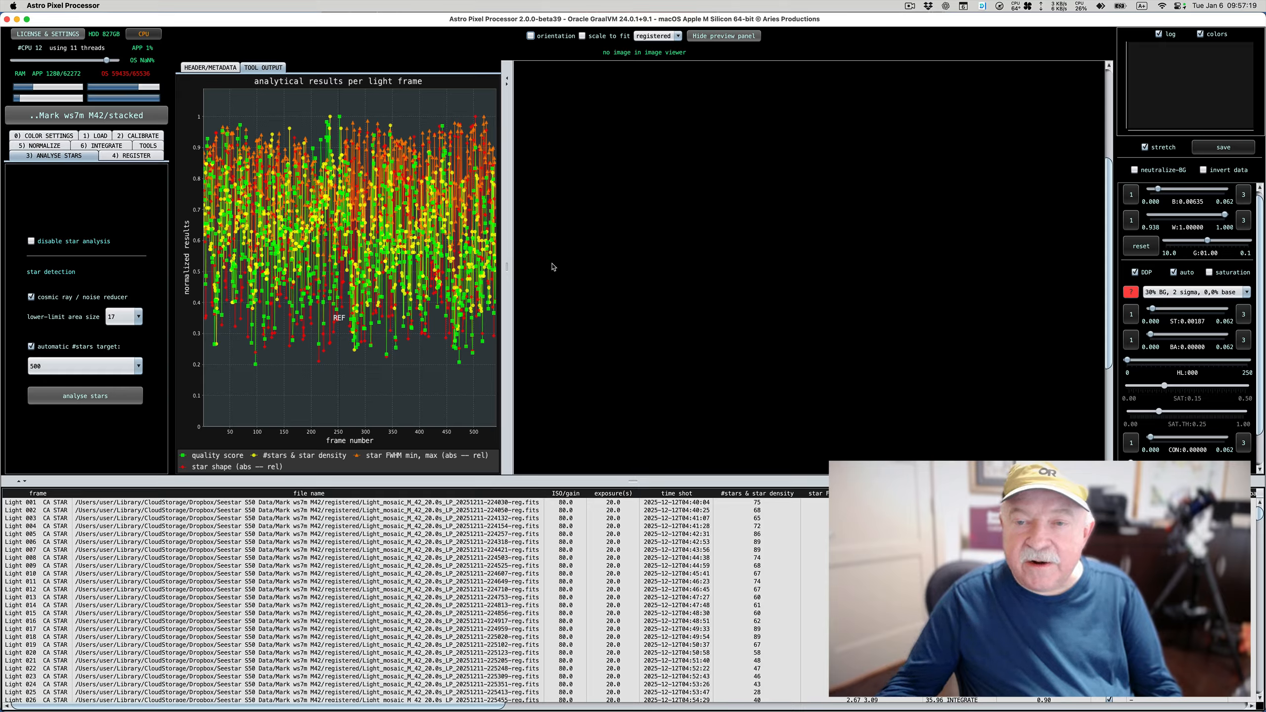
Widen the analytical results graph and sort the light frames by number of stars and star density
drag(509, 269, 609, 270)
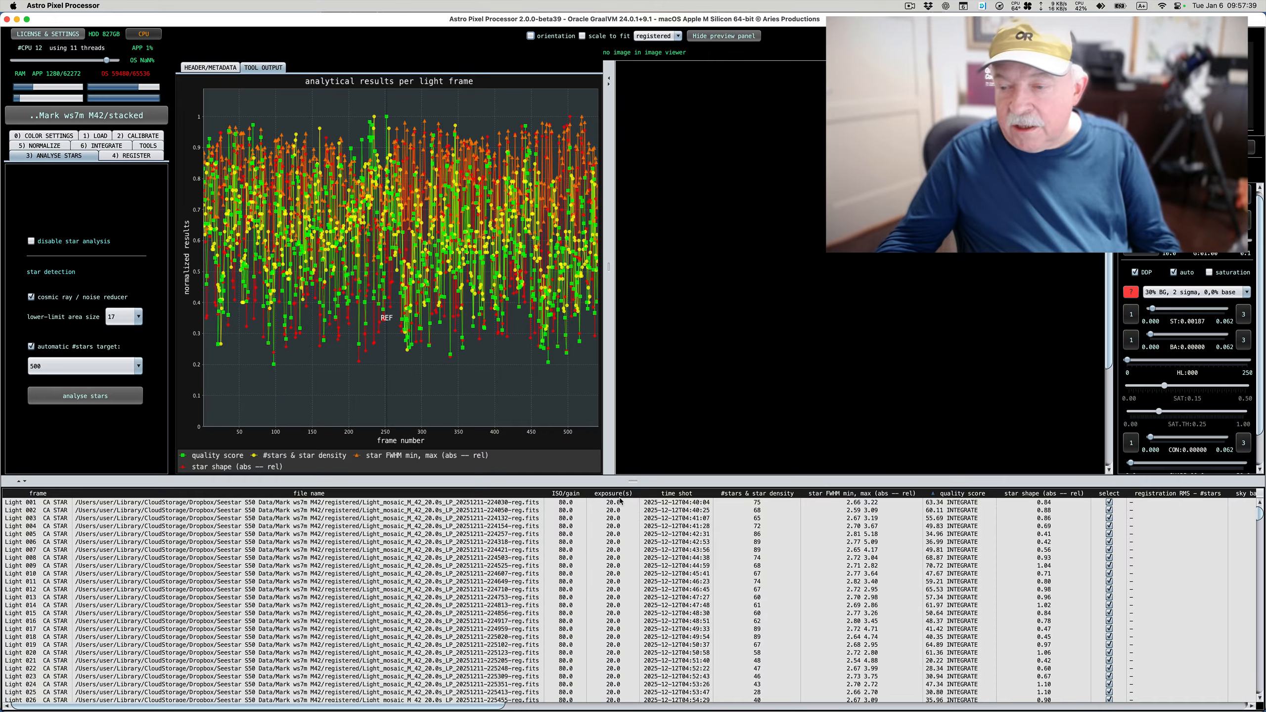
click(765, 494)
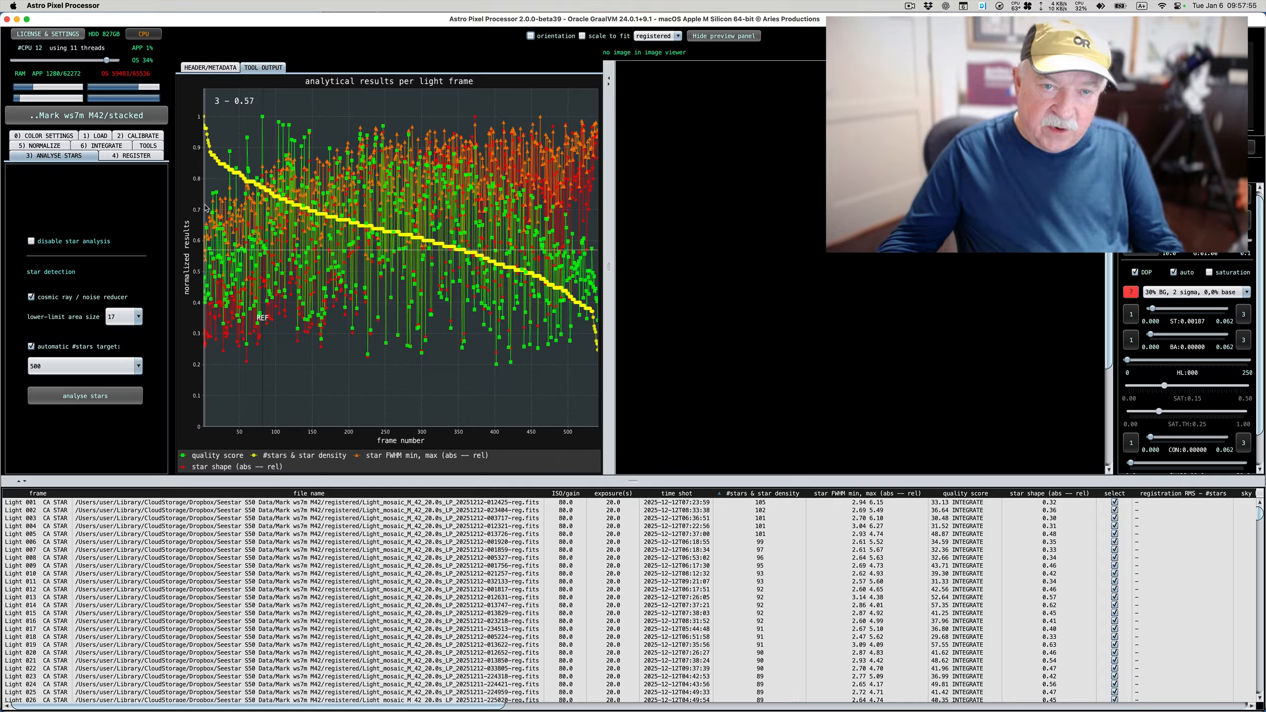
Load light frame 3 from the graph as a registered frame and inspect the whole image in the viewer
right_click(210, 253)
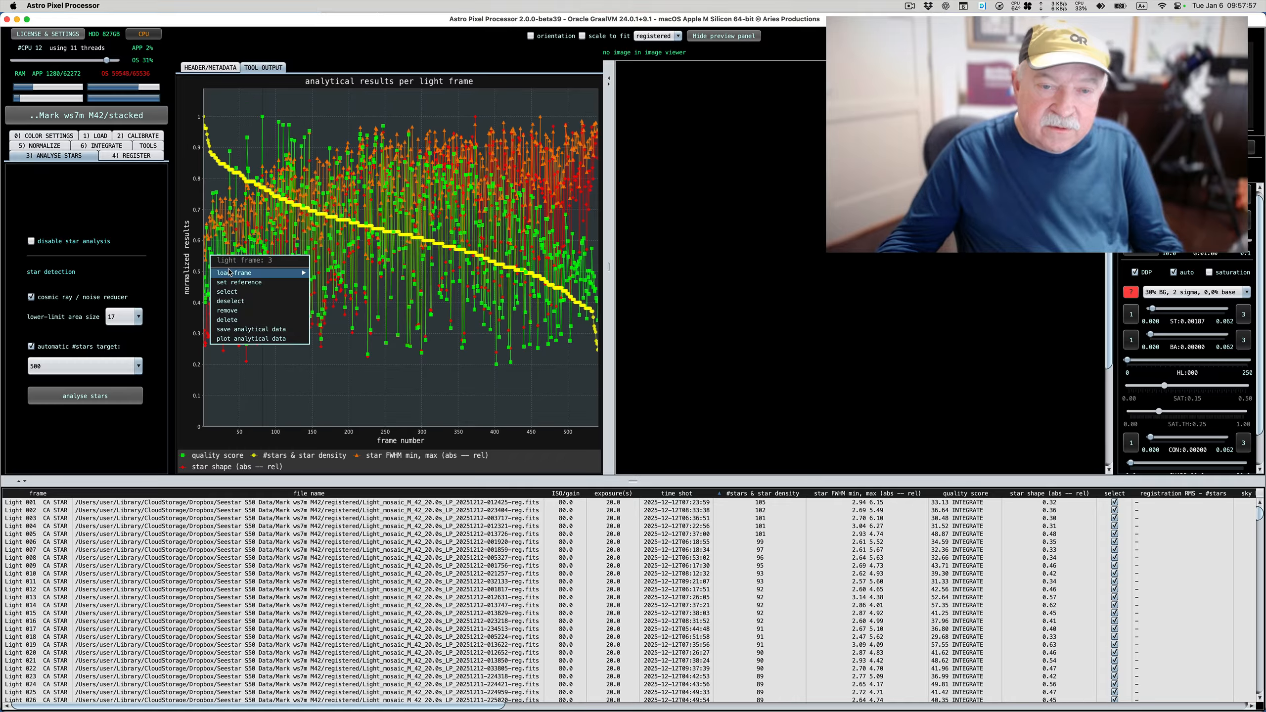
mouse_move(230, 270)
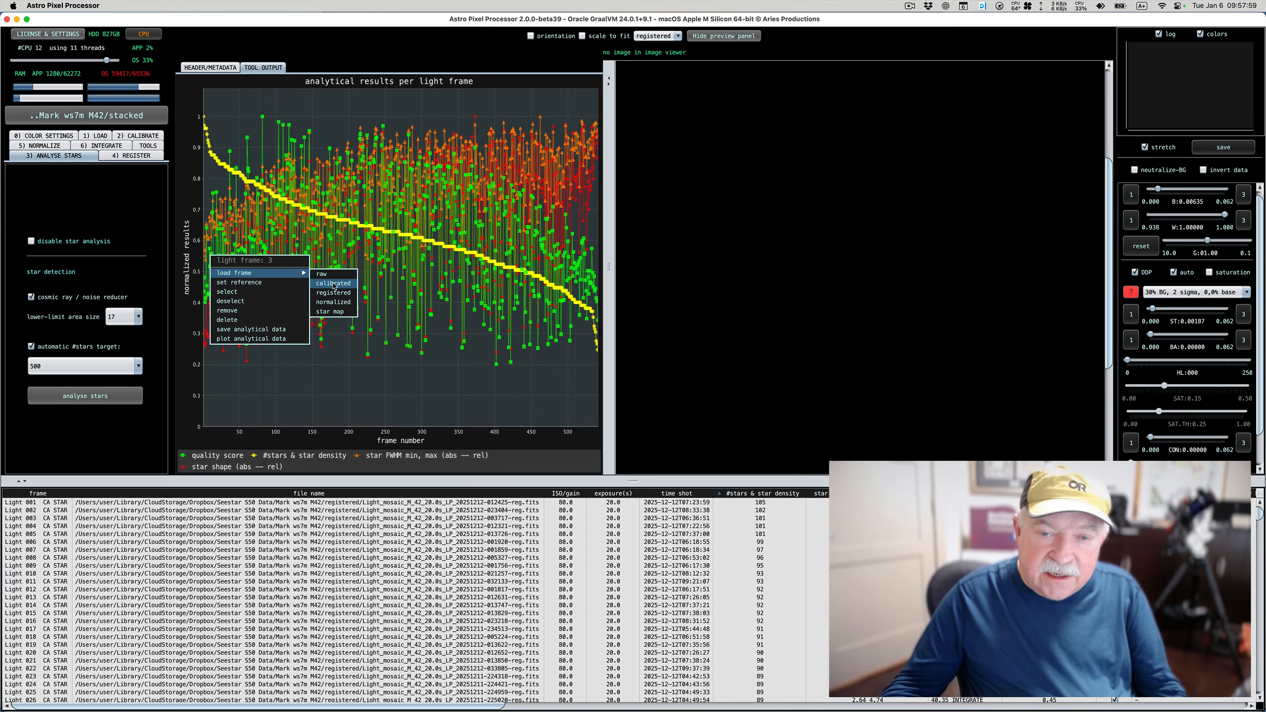
click(337, 296)
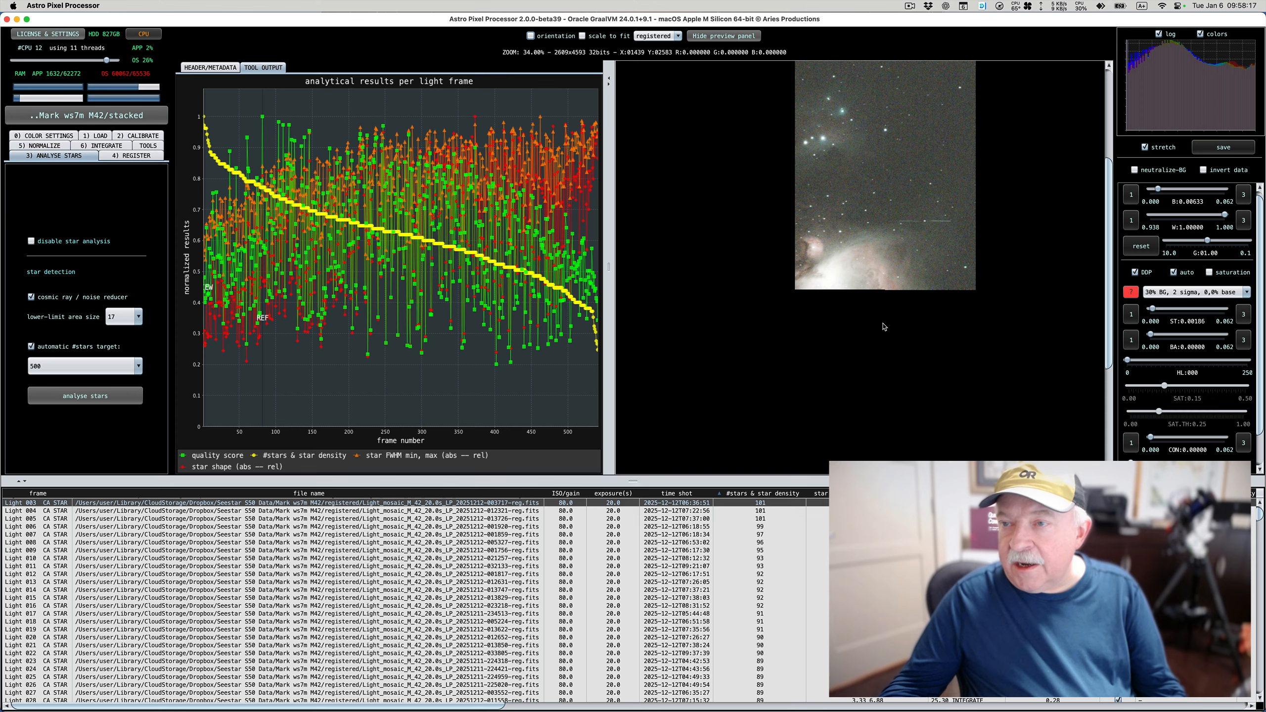
scroll(870, 249, down, 3)
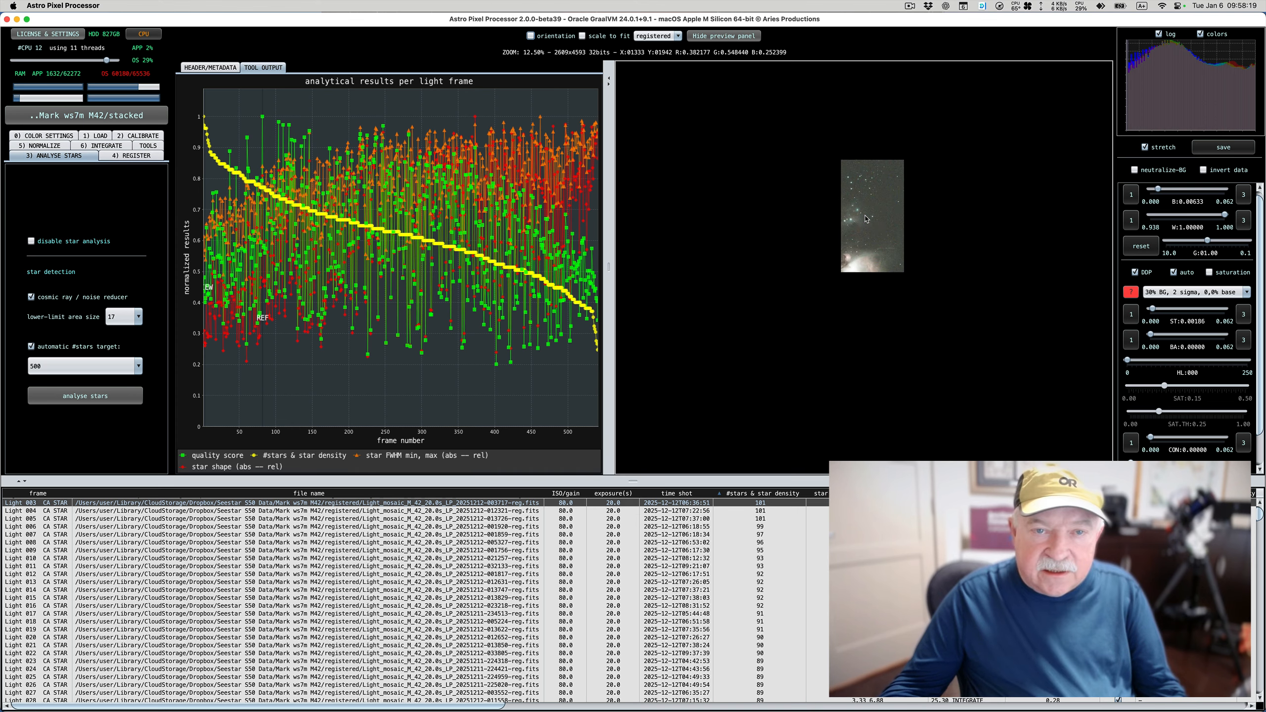
scroll(869, 244, up, 3)
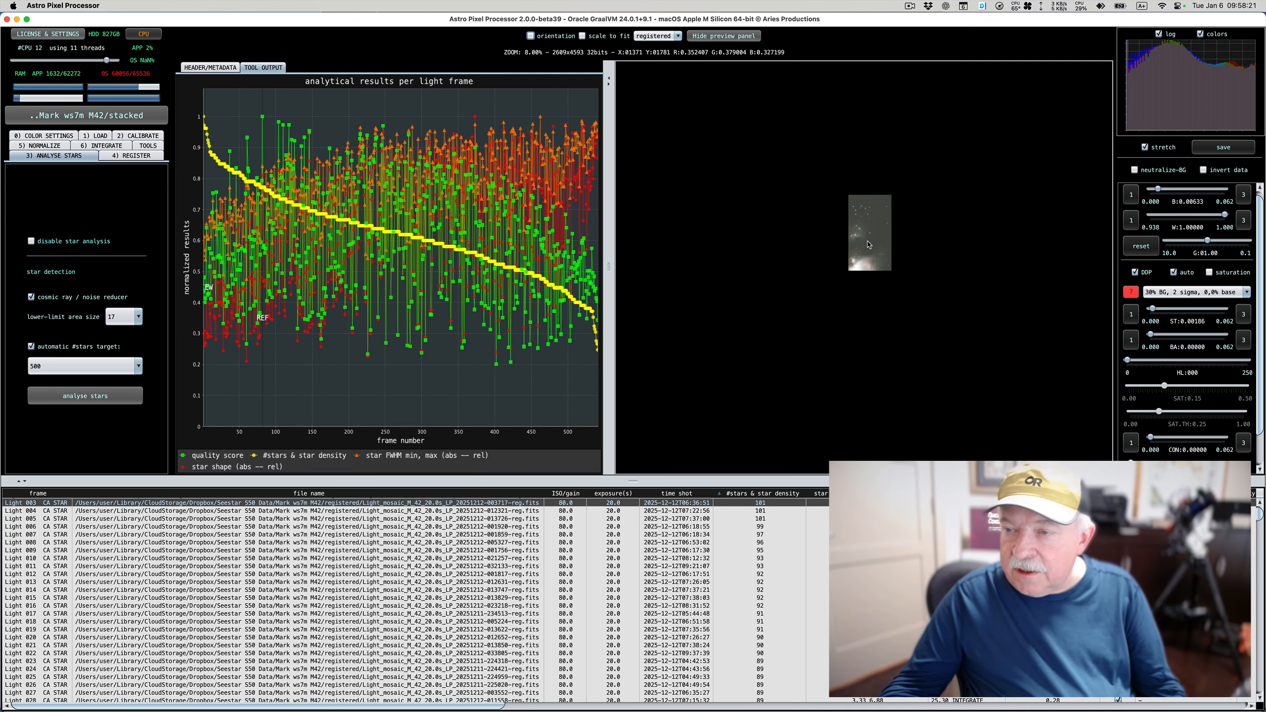
scroll(868, 245, down, 1)
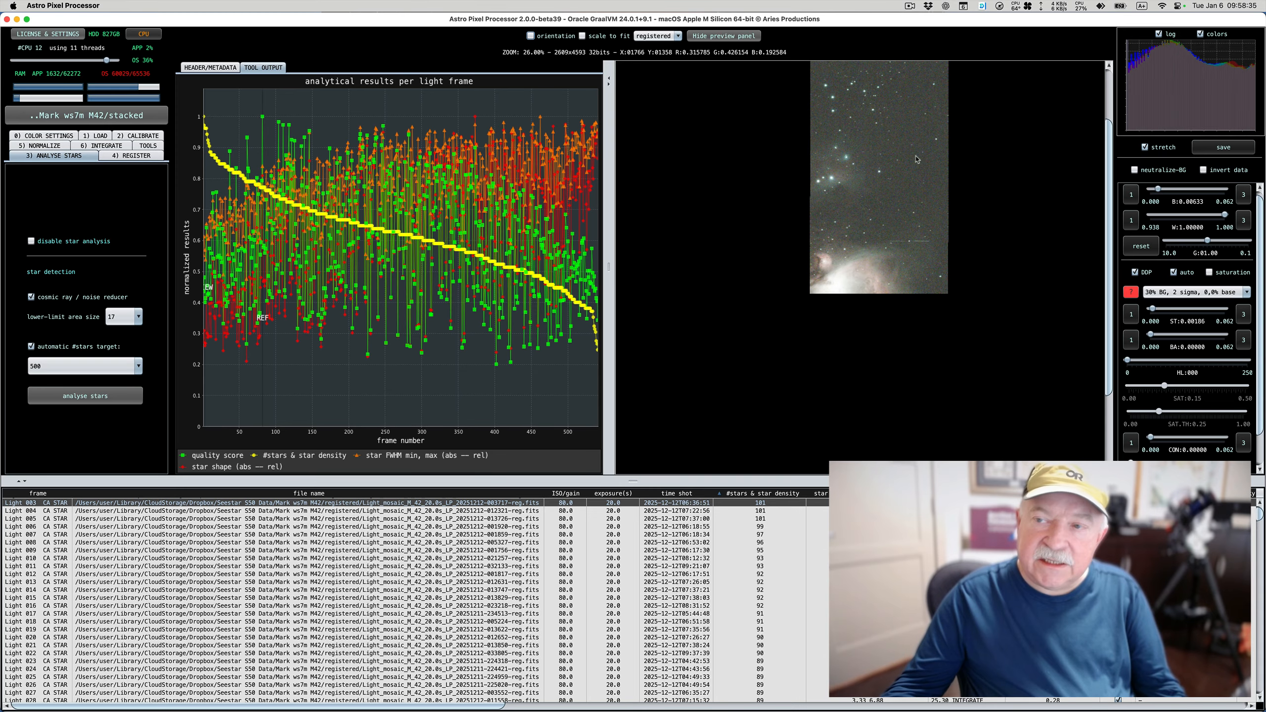
Load light frame 541, at the low end of the star count curve, as a registered frame in the viewer
right_click(599, 349)
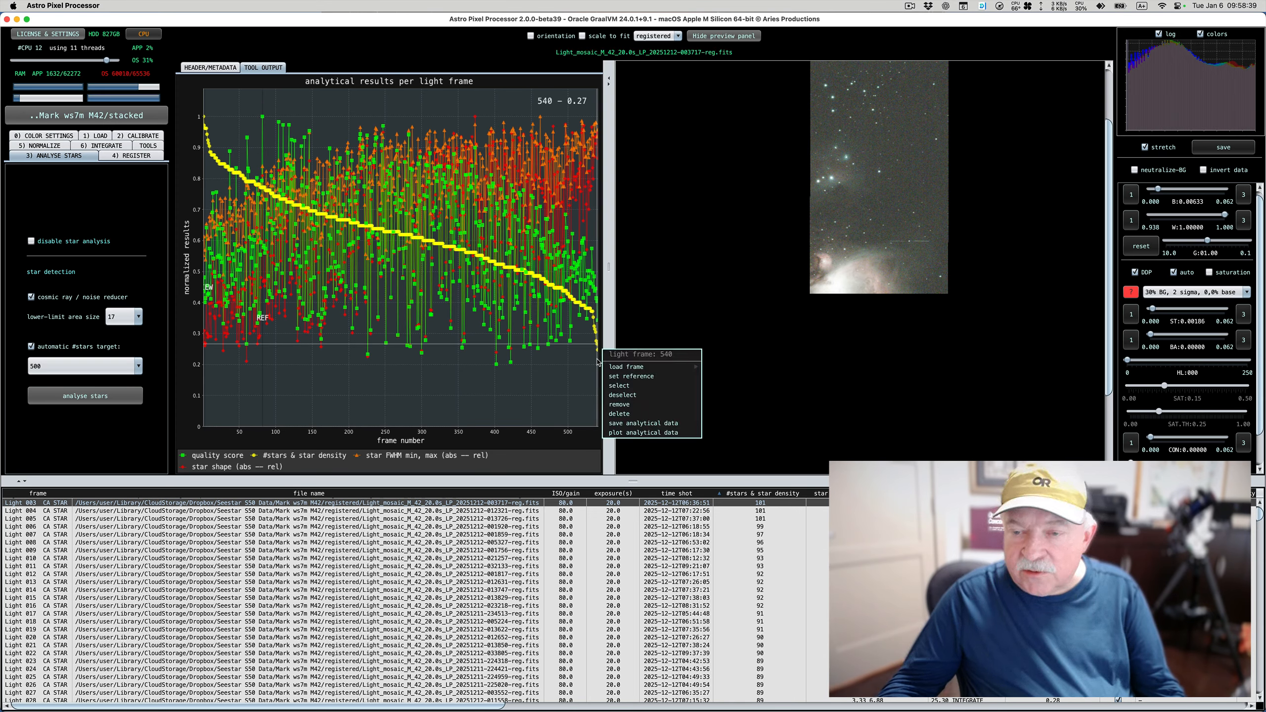
right_click(599, 354)
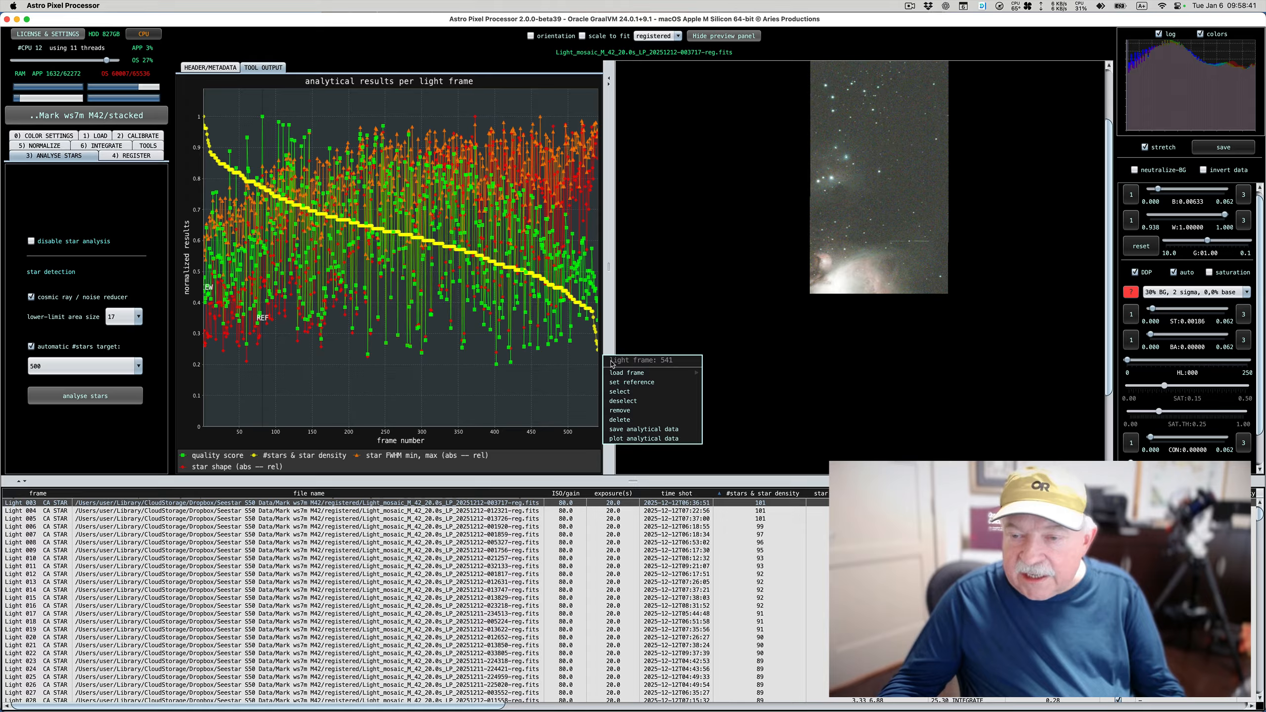
mouse_move(688, 373)
click(731, 394)
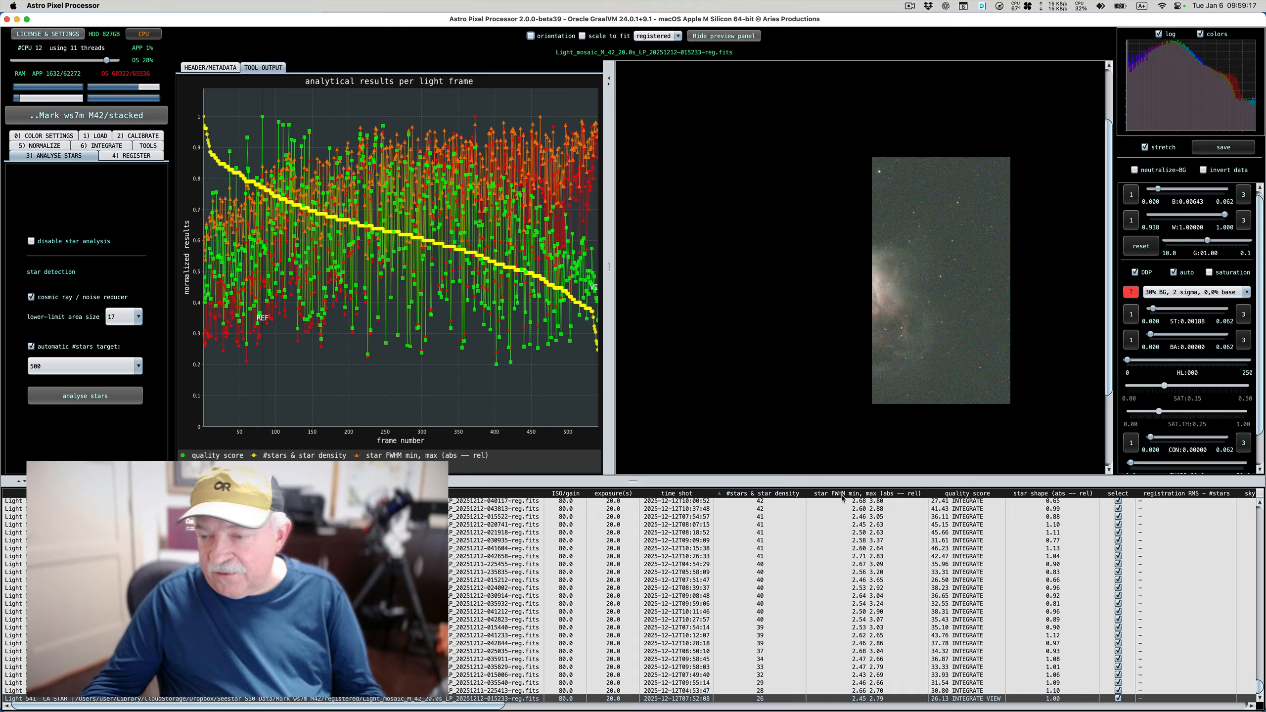
Sort the light frames by star FWHM min, max and load frame 541, at the low end of the curve, as a registered frame
click(847, 494)
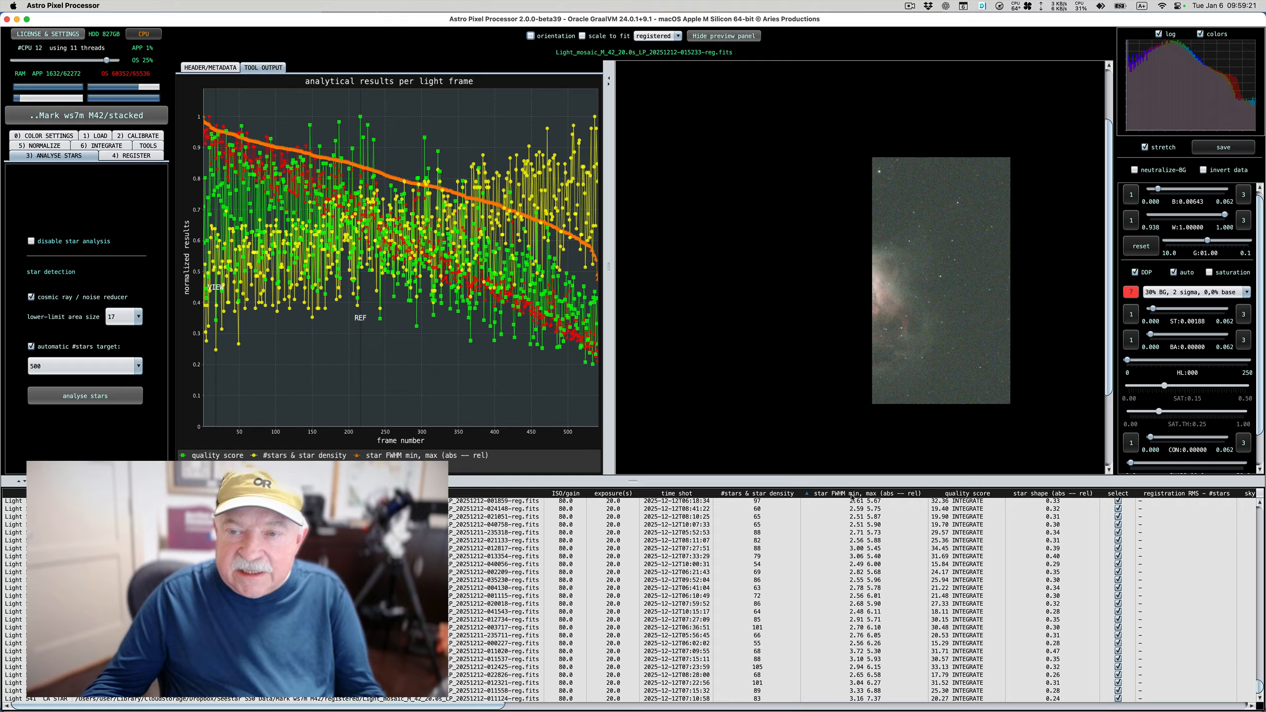
right_click(598, 284)
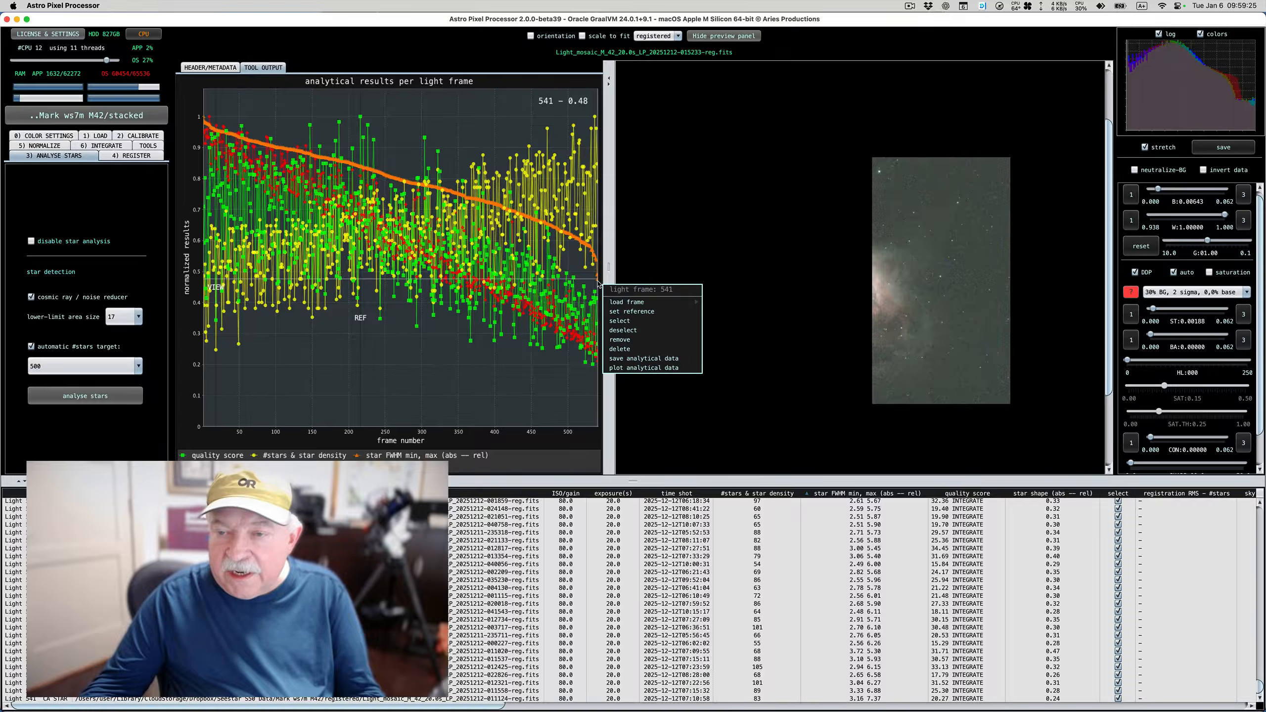
mouse_move(697, 303)
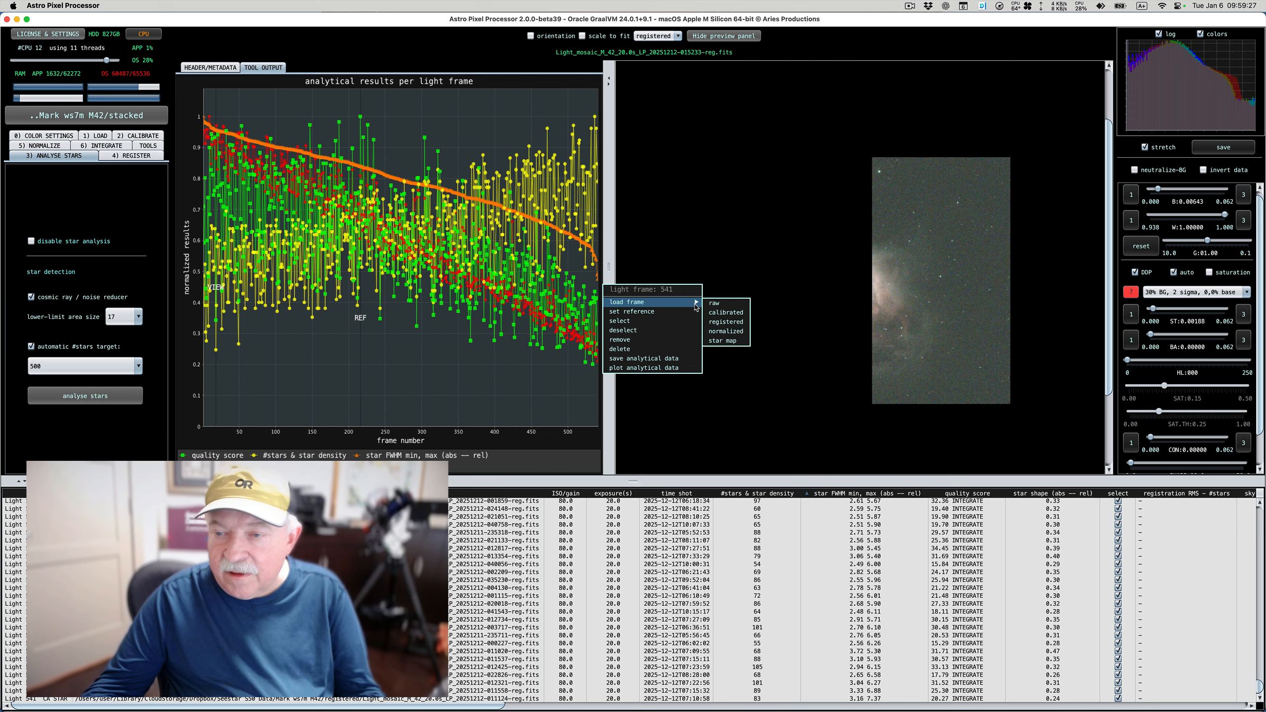
click(726, 322)
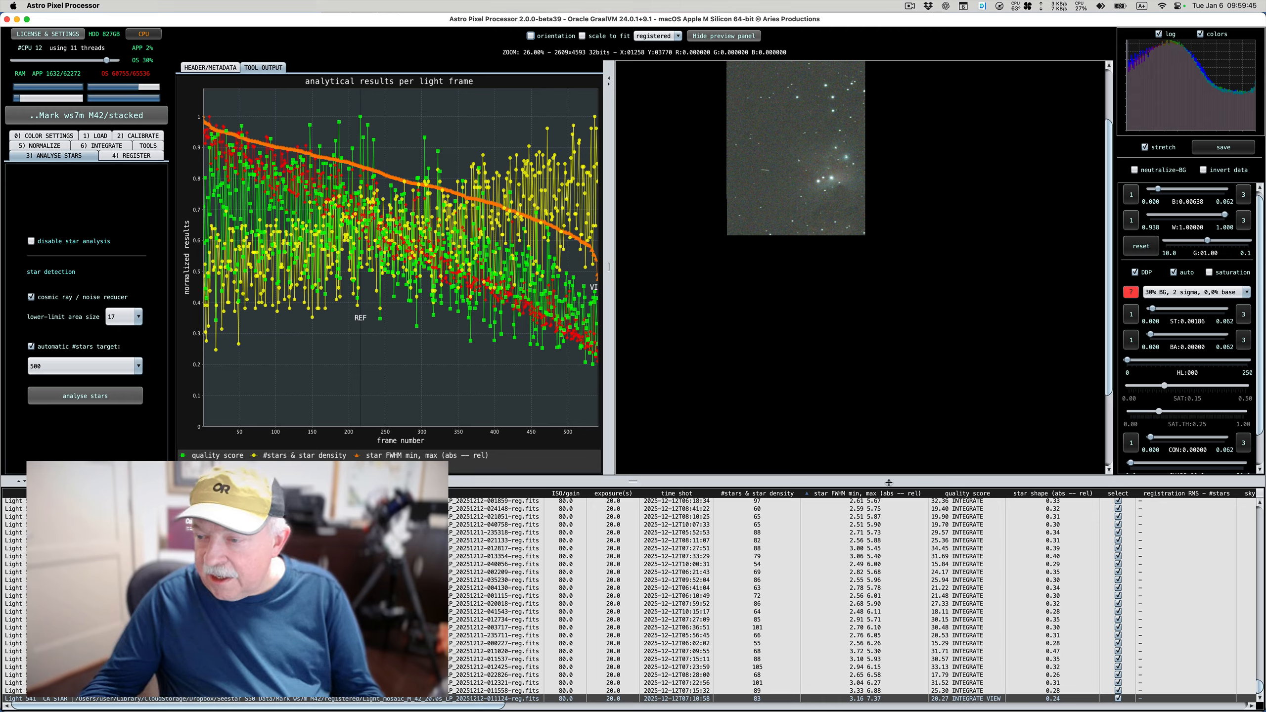
Sort the light frames by quality score and load frame 541, the lowest-scoring one, as a registered frame in the viewer
click(956, 493)
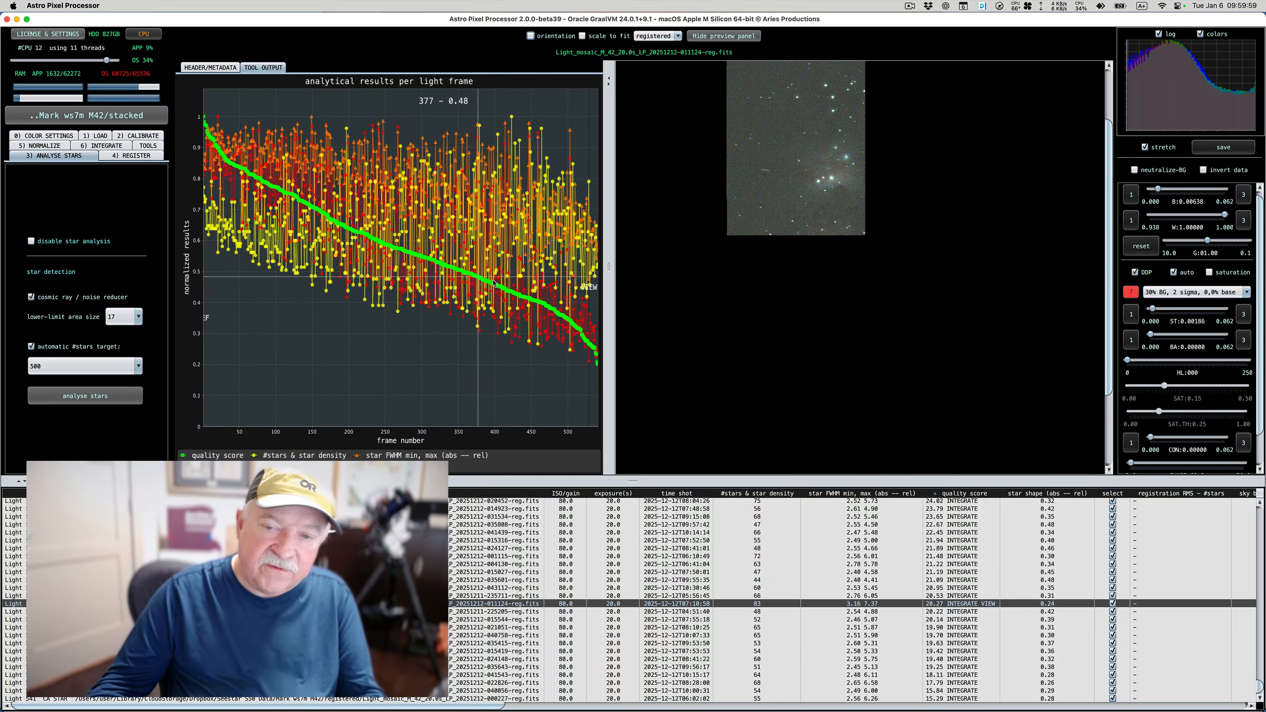
right_click(598, 366)
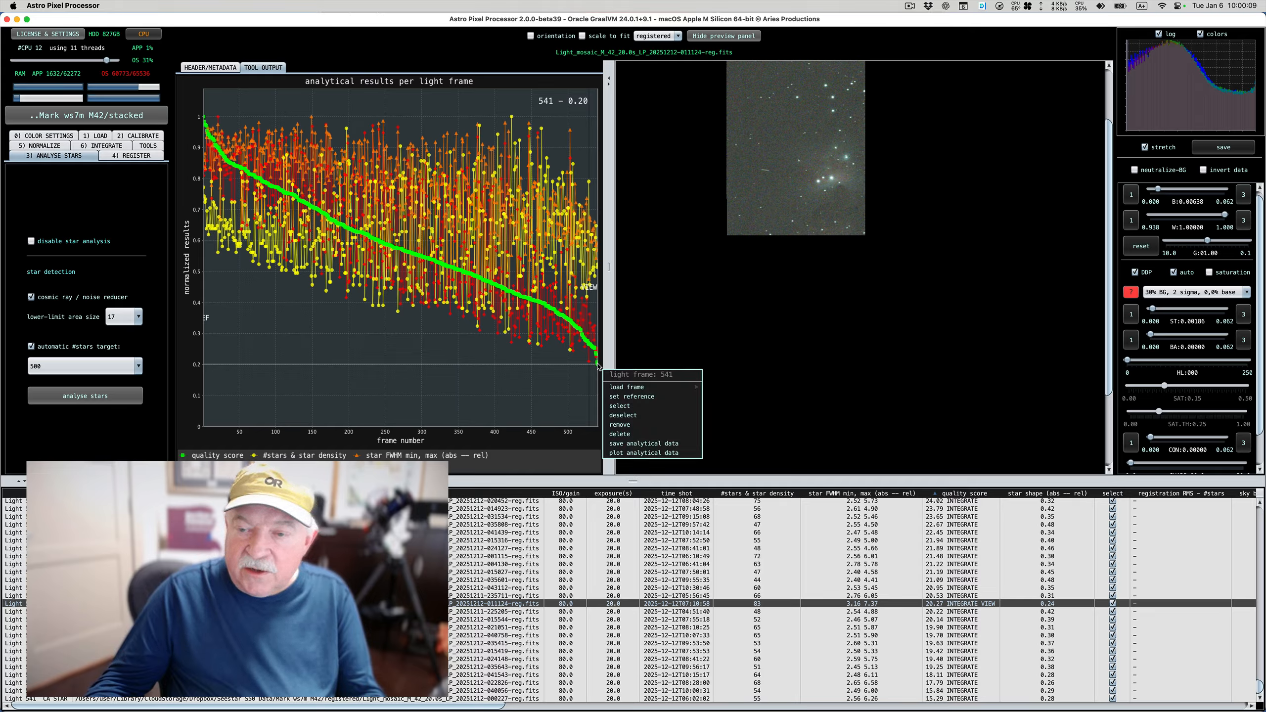
mouse_move(633, 388)
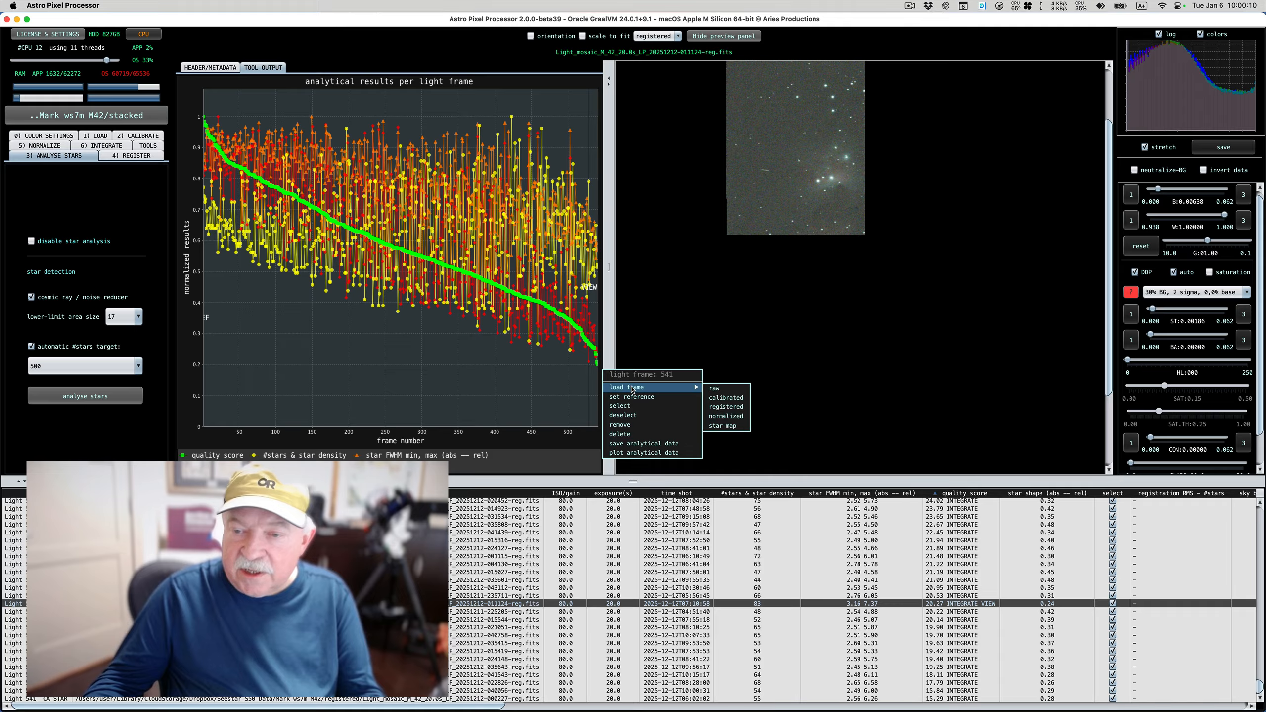
click(724, 408)
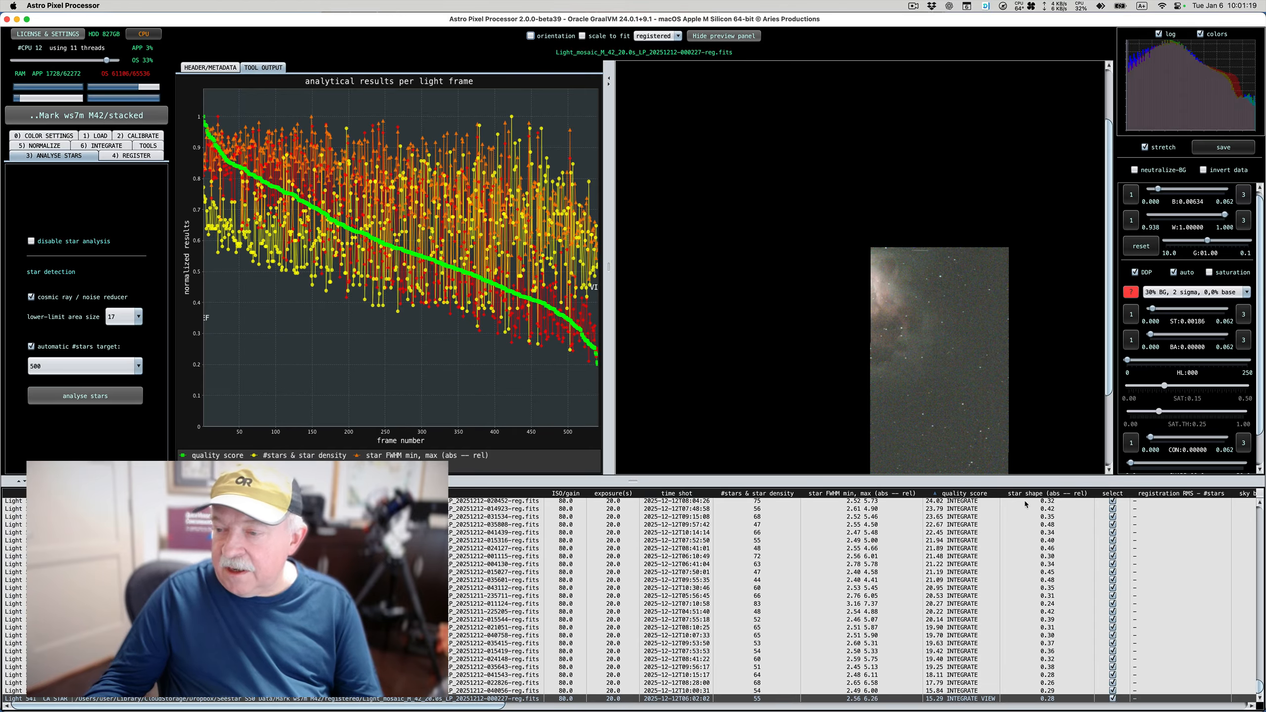
Sort the light frames by star shape and examine how the roundness values fall off down the frame list
click(1055, 494)
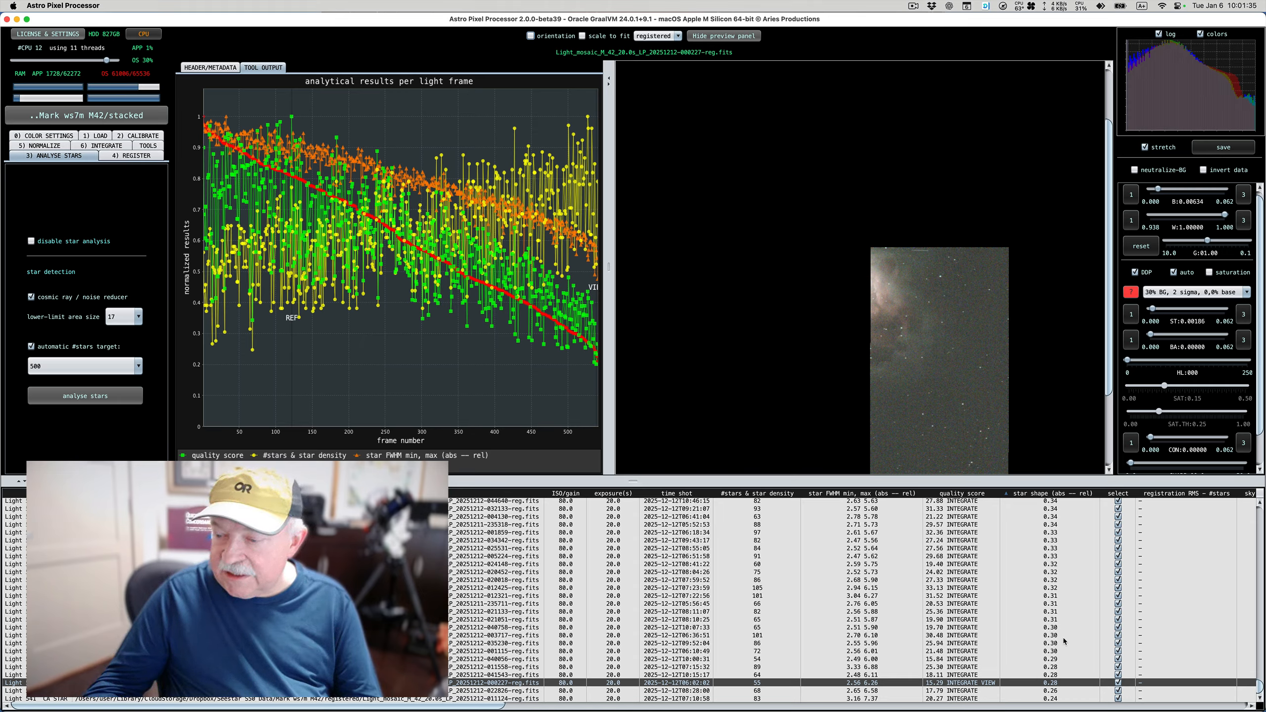
scroll(1062, 638, up, 20)
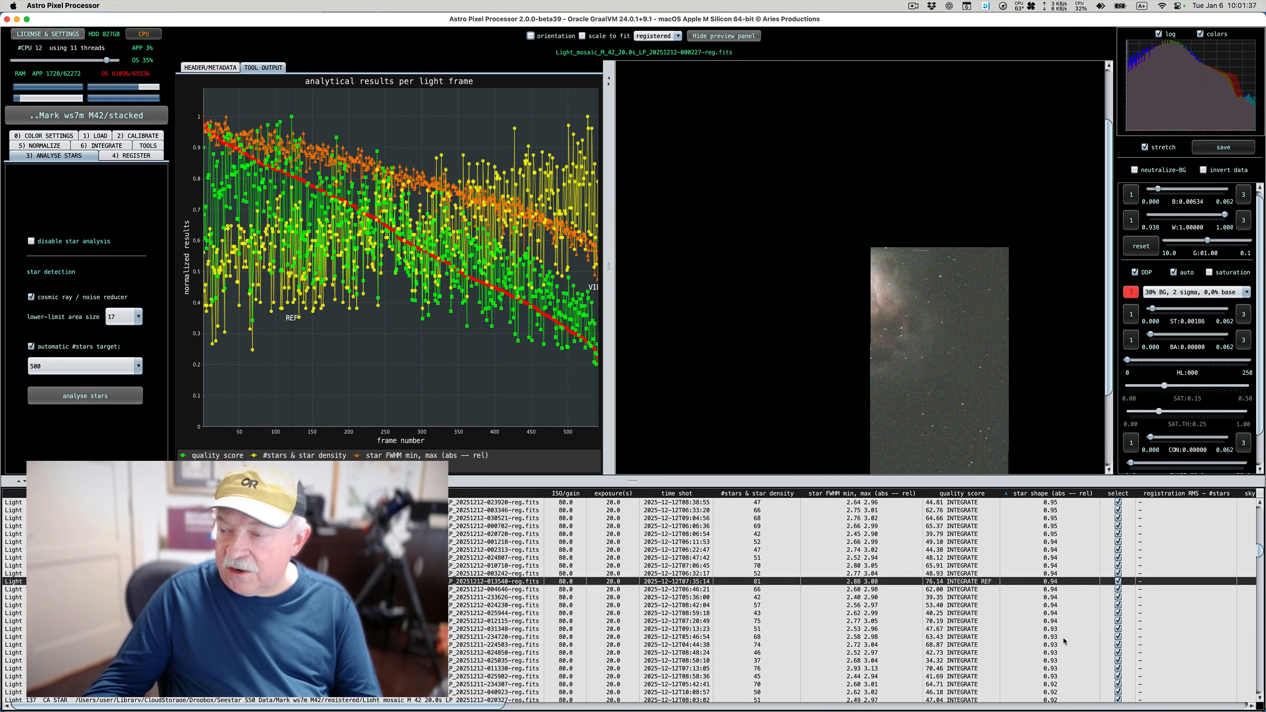
scroll(1062, 638, up, 10)
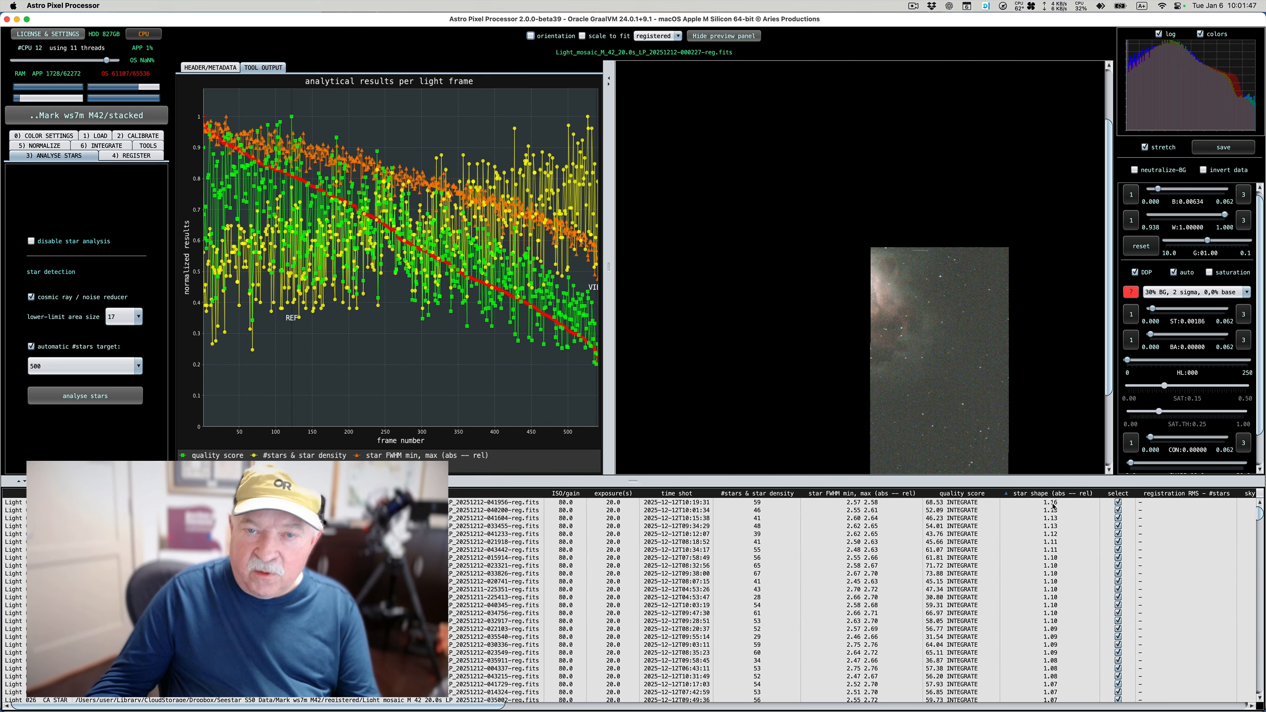
scroll(1053, 509, down, 10)
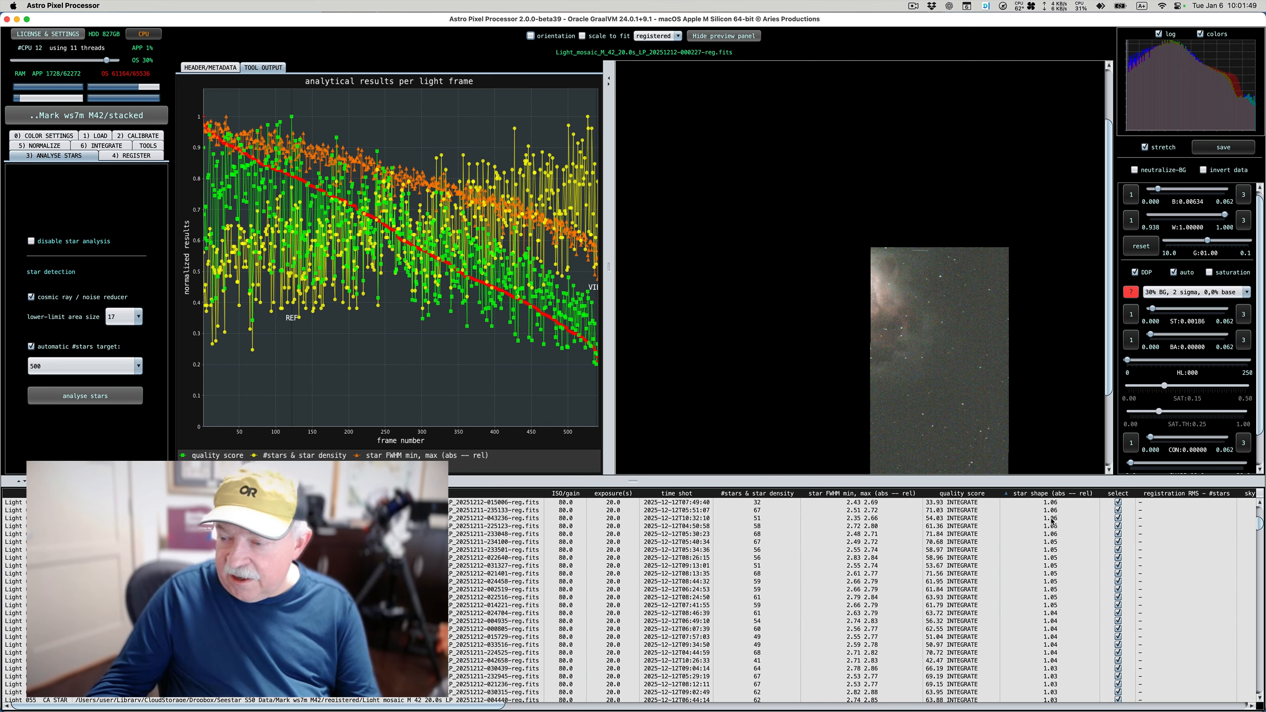
scroll(1053, 522, down, 10)
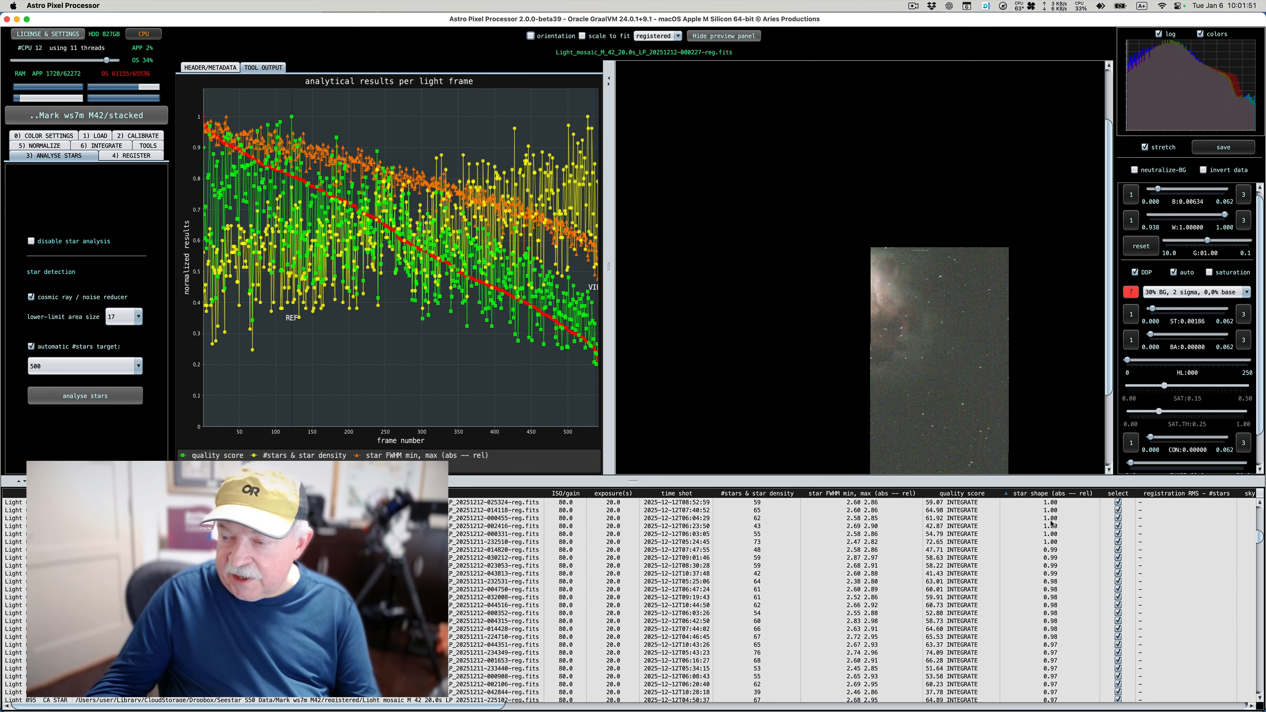
scroll(1055, 547, down, 6)
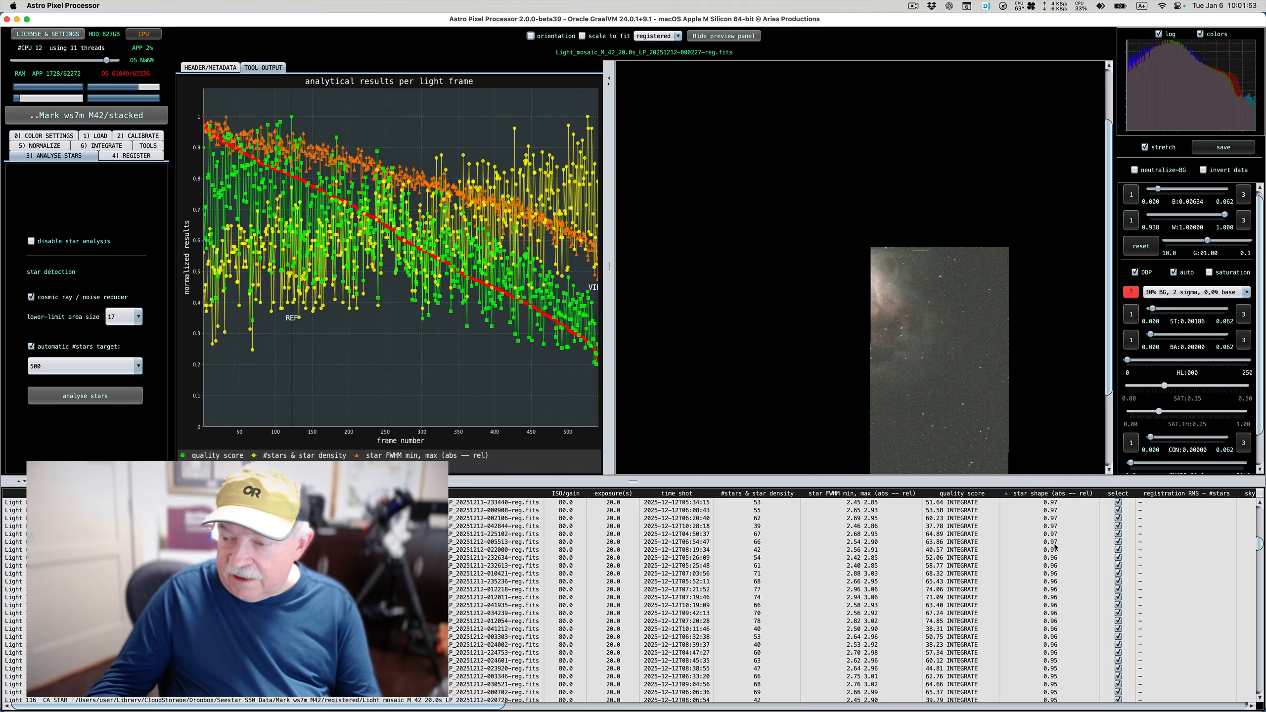
scroll(1055, 547, up, 3)
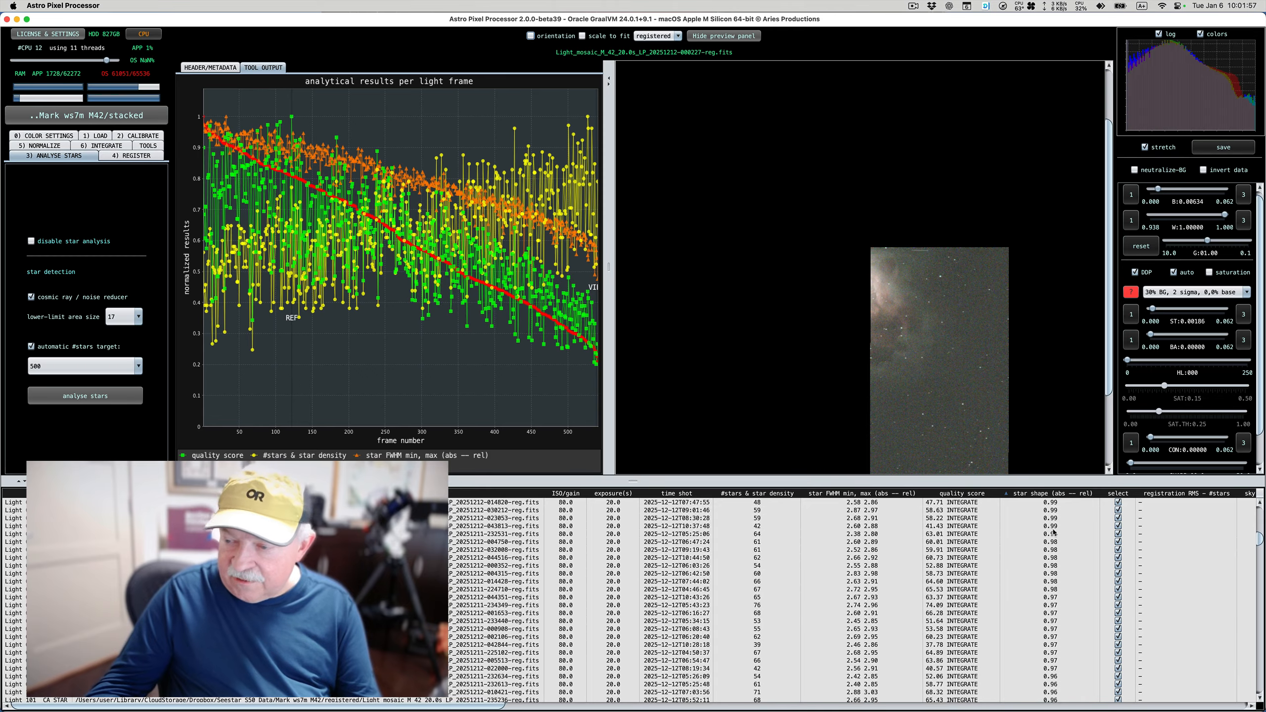
scroll(1053, 533, down, 7)
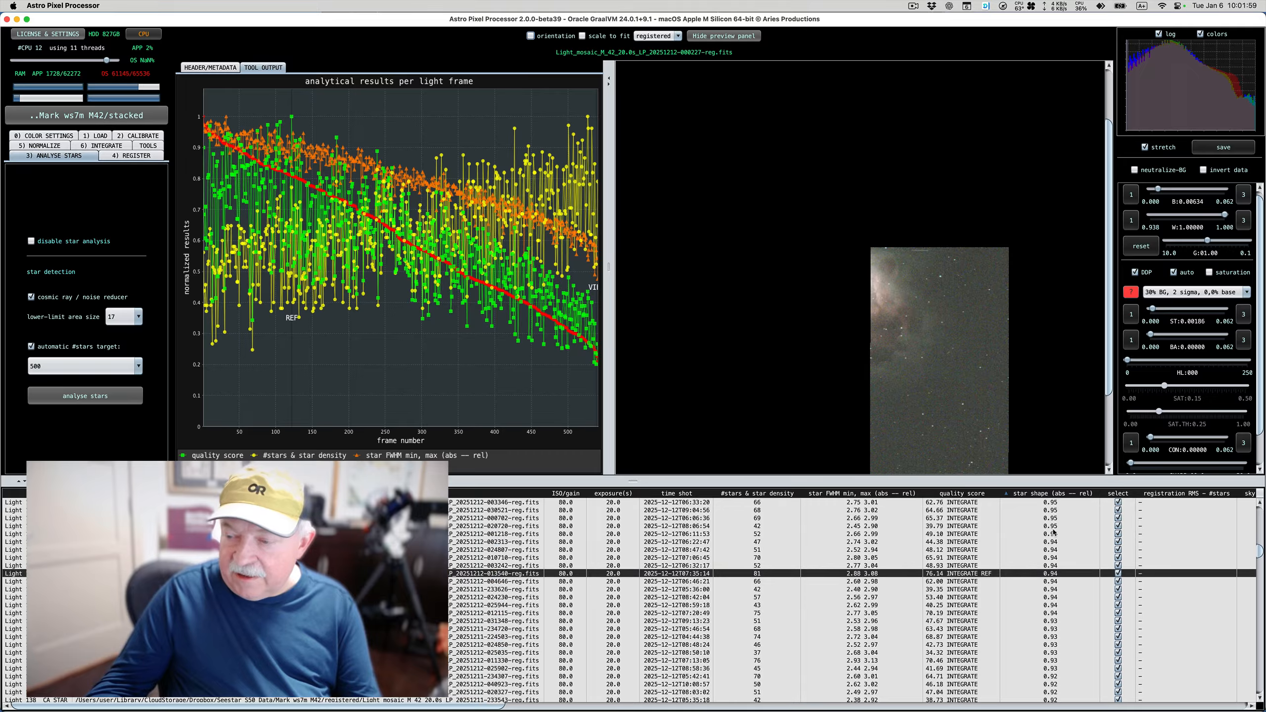
scroll(1053, 532, up, 20)
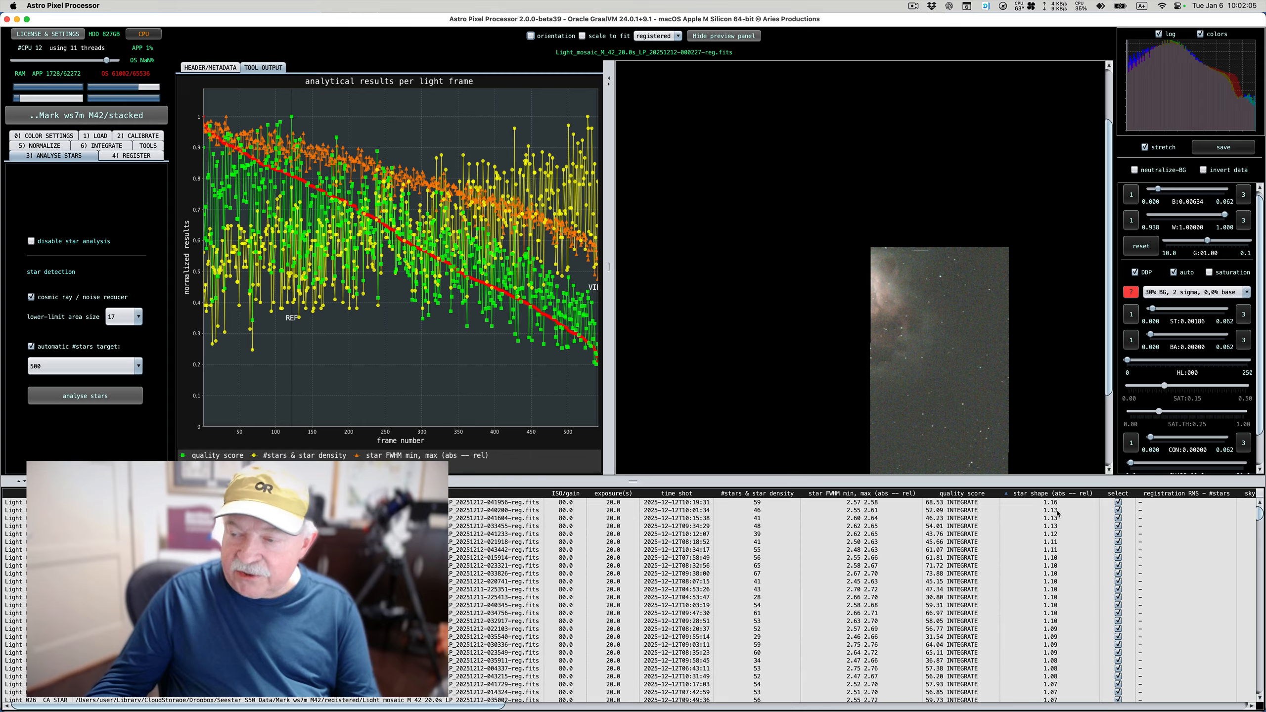
scroll(1057, 514, down, 8)
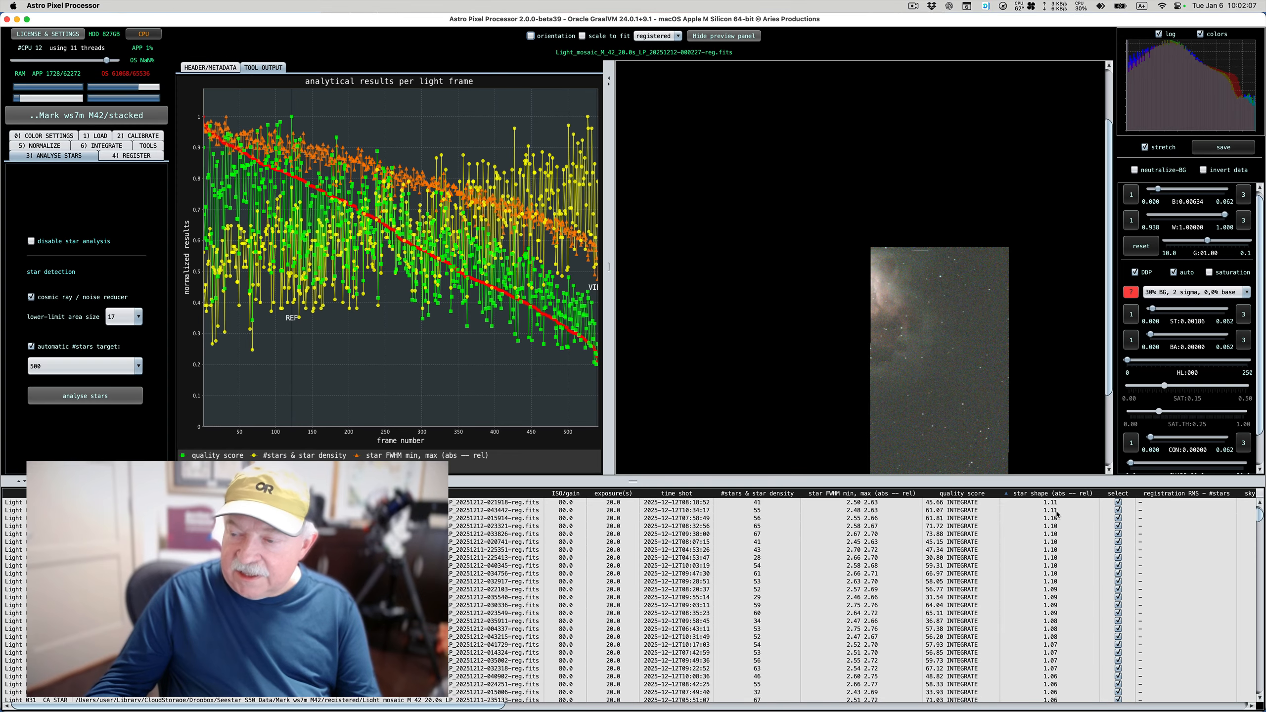
scroll(1057, 514, down, 2)
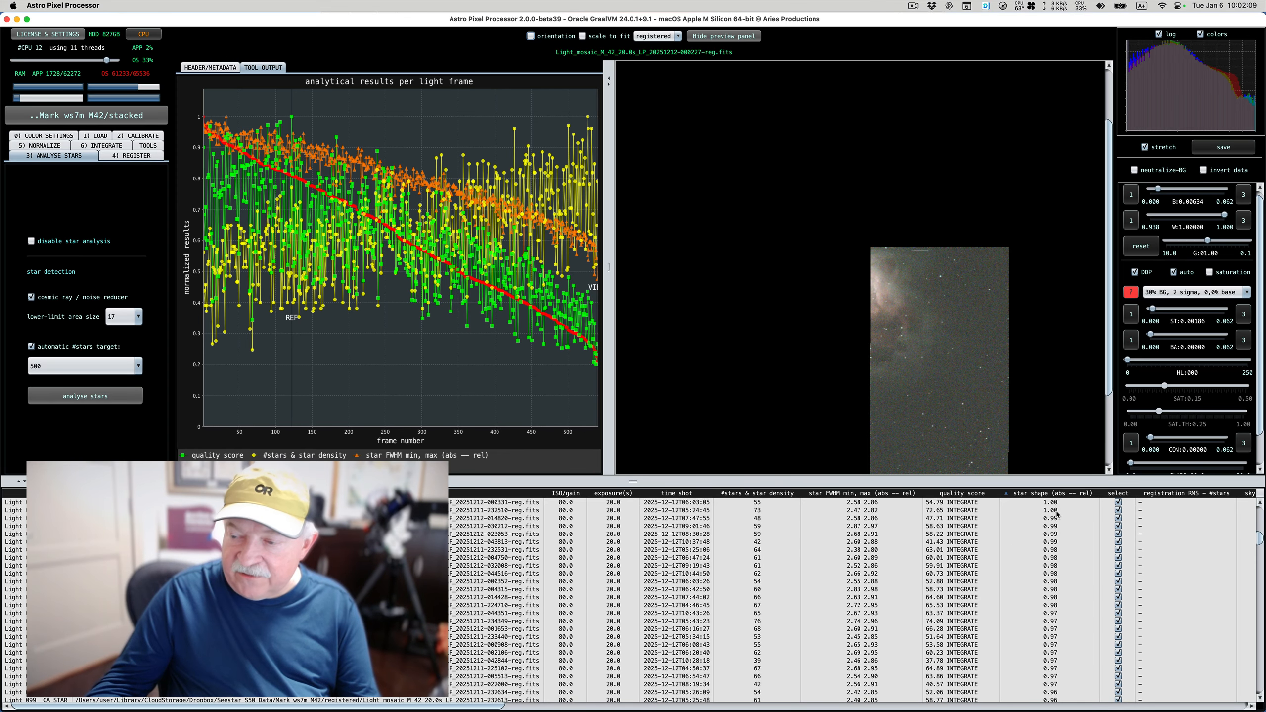
scroll(1057, 514, down, 10)
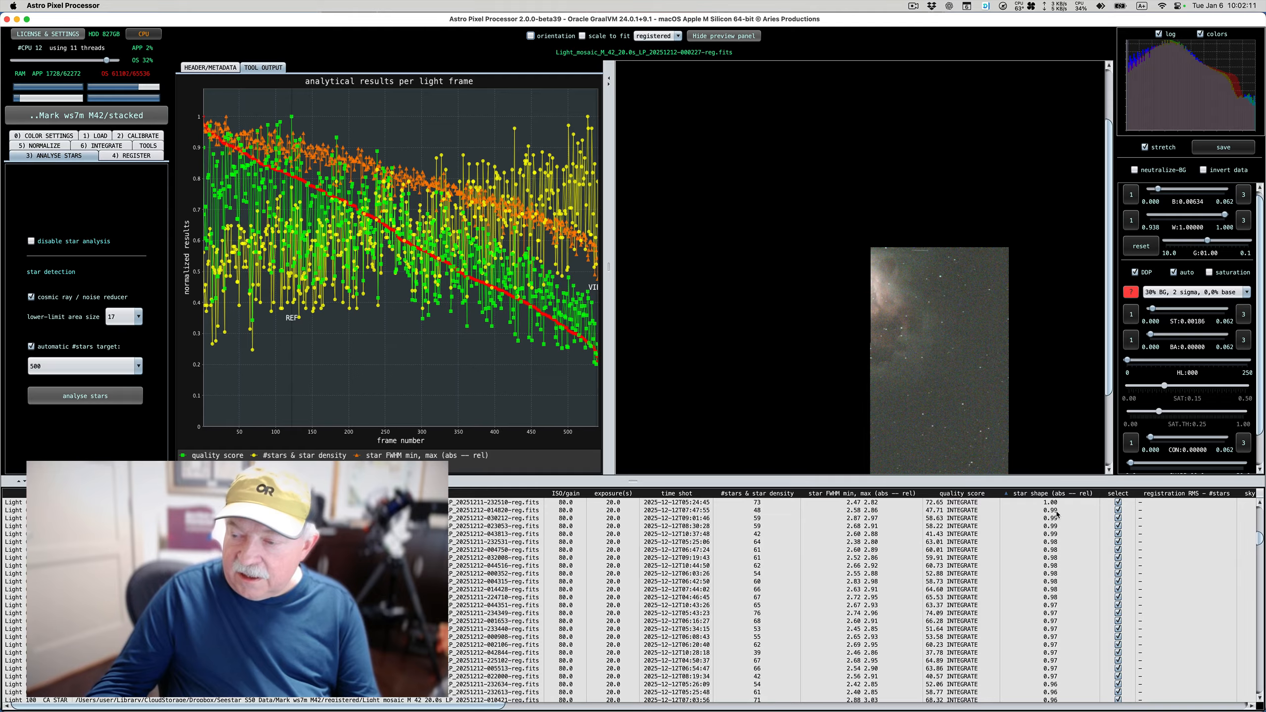
scroll(1057, 514, down, 20)
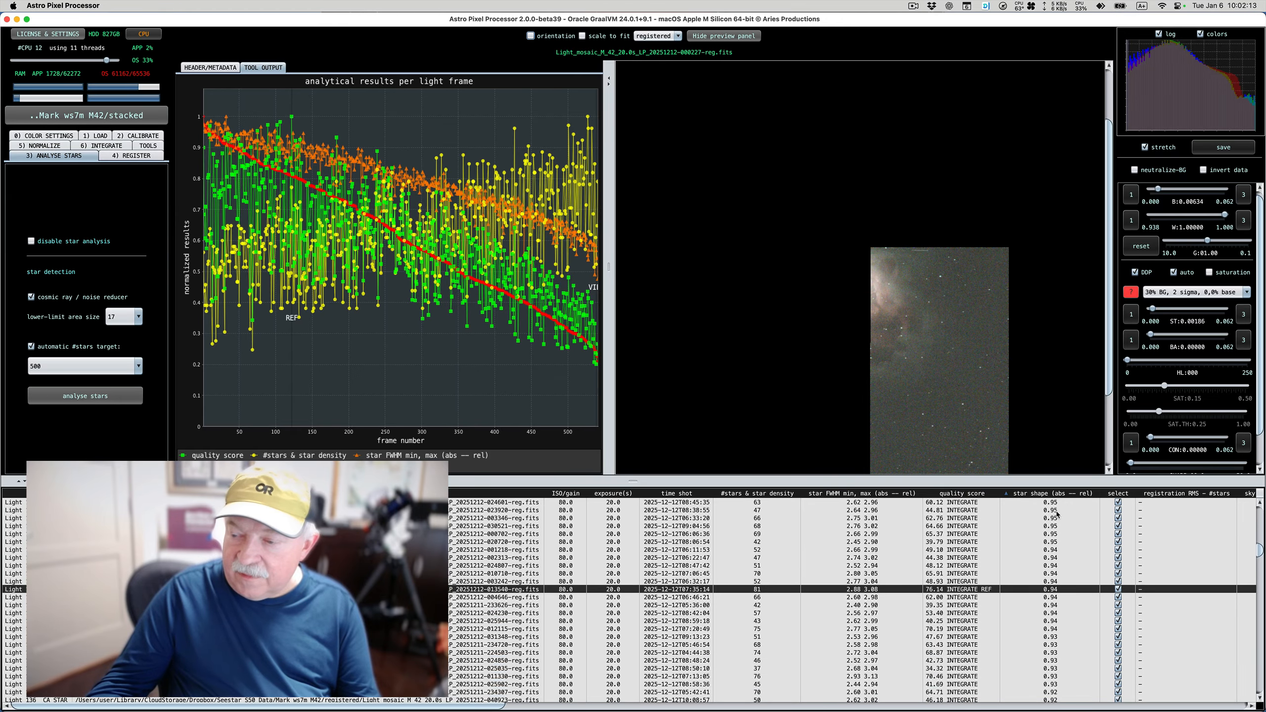
scroll(1057, 513, down, 20)
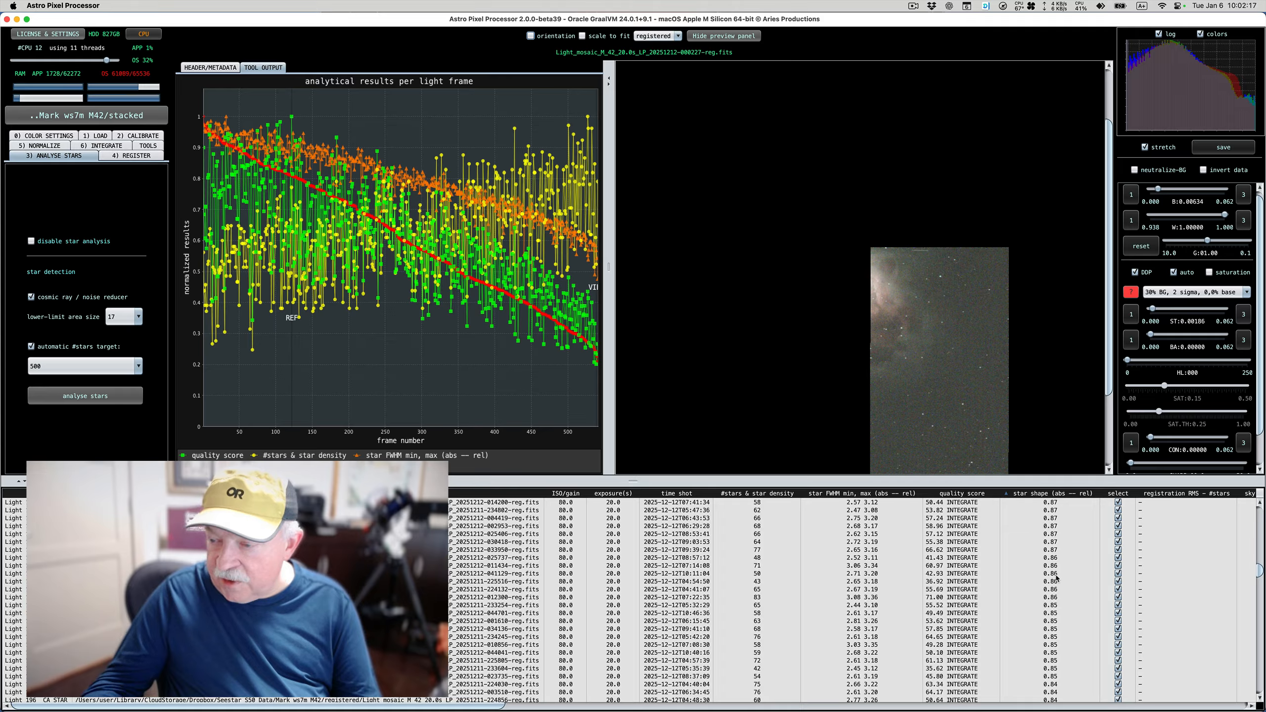
scroll(1057, 632, down, 6)
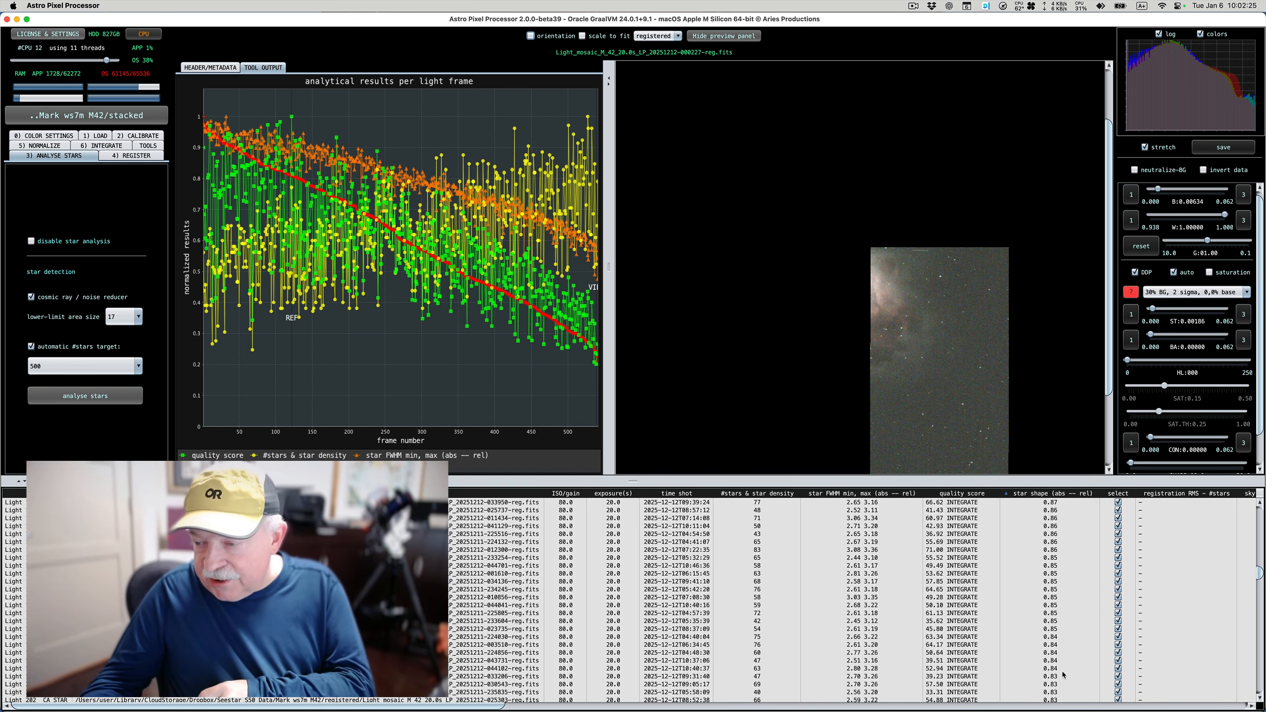
click(1056, 669)
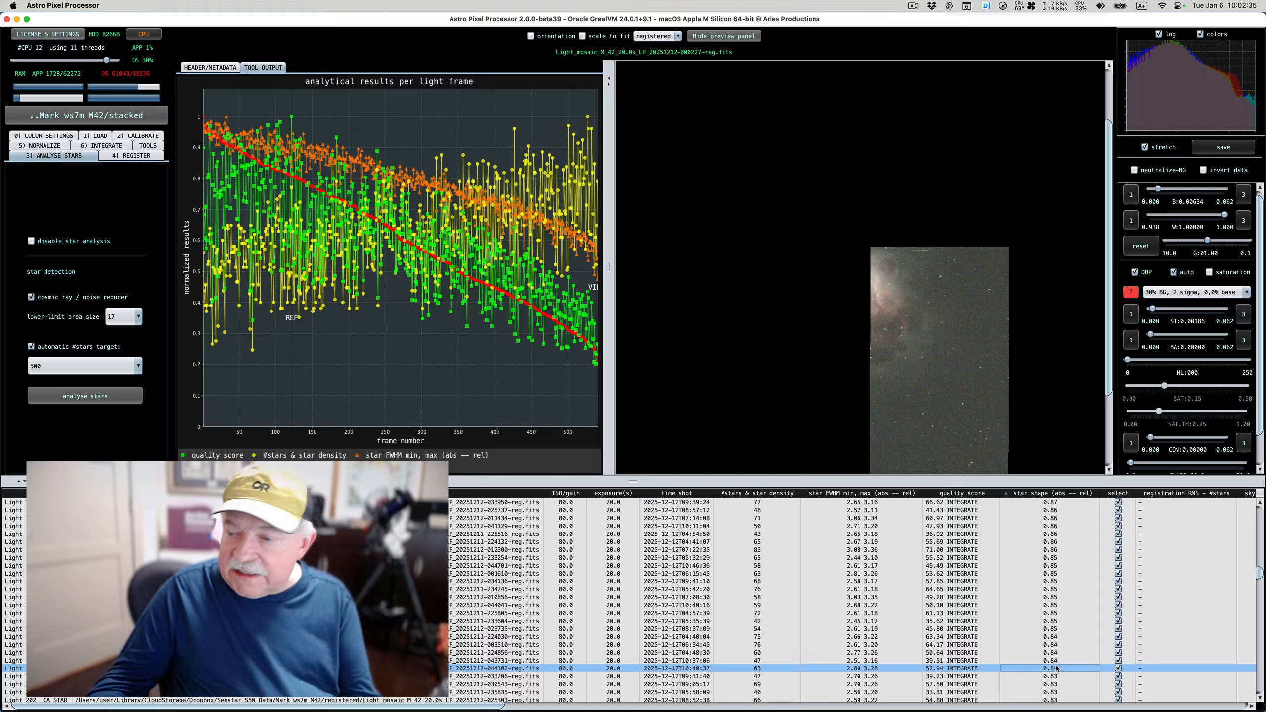
scroll(1057, 669, up, 1)
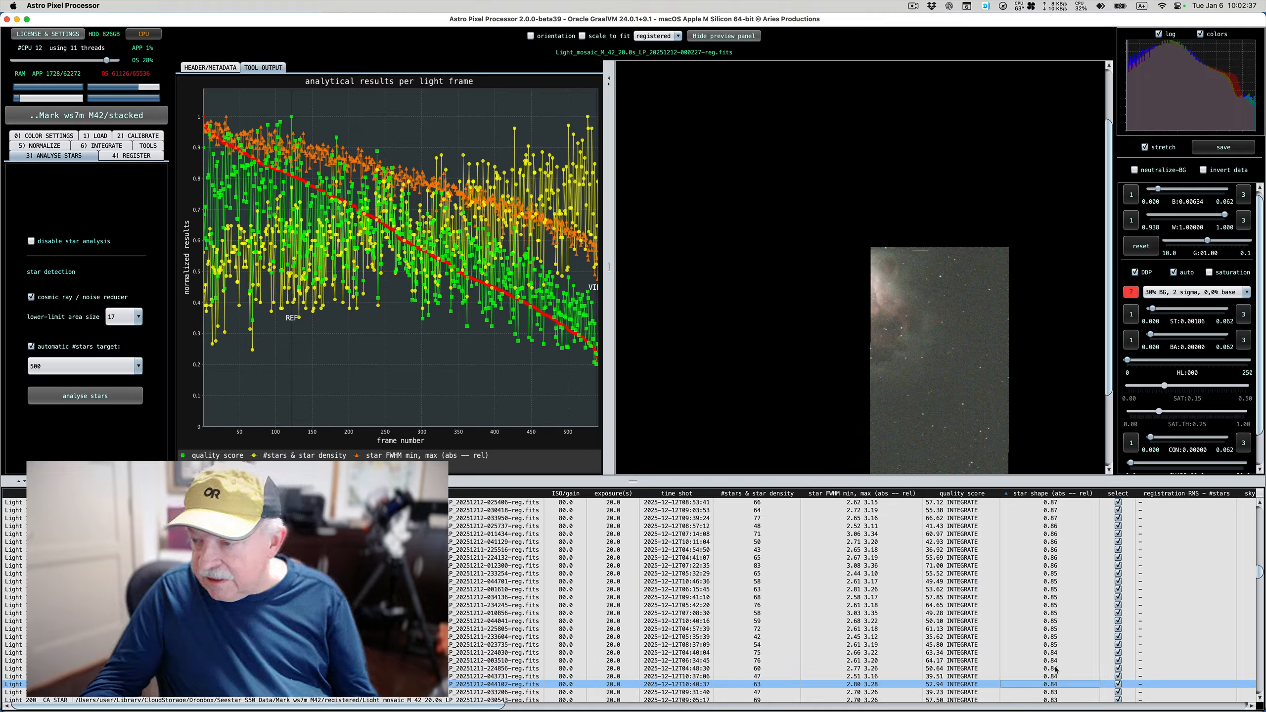
click(1056, 670)
right_click(1056, 669)
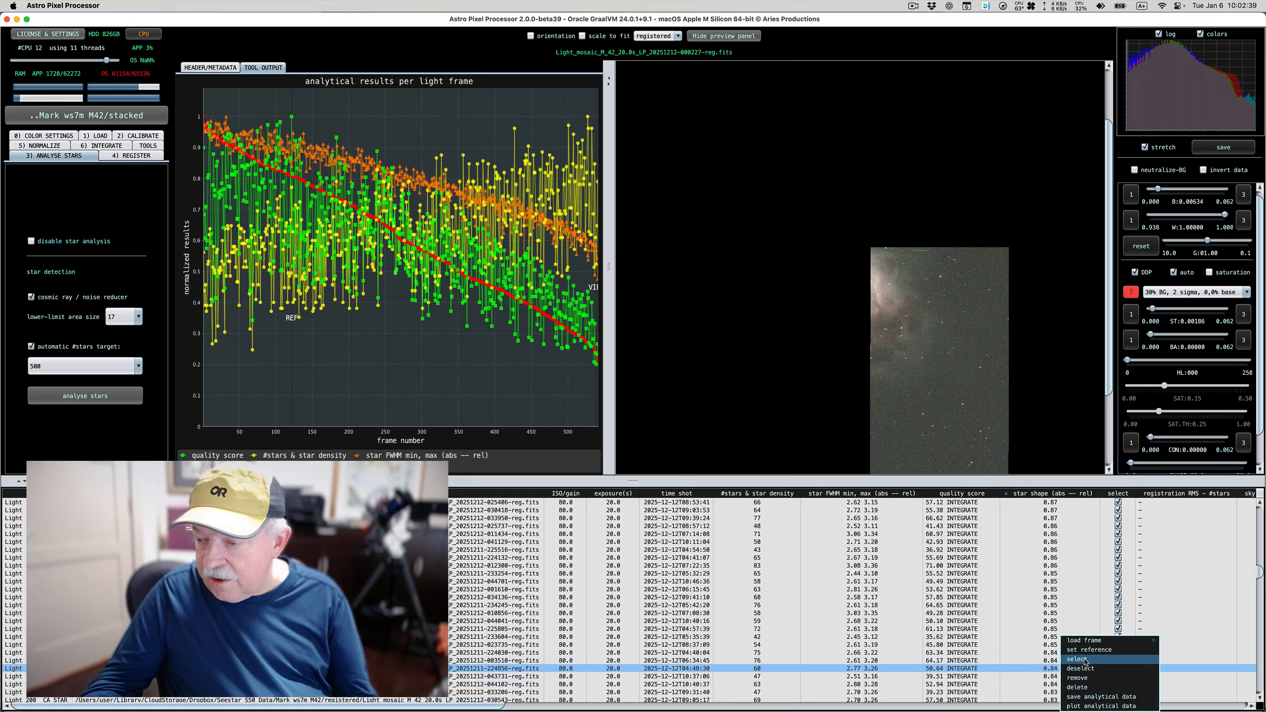
mouse_move(1087, 645)
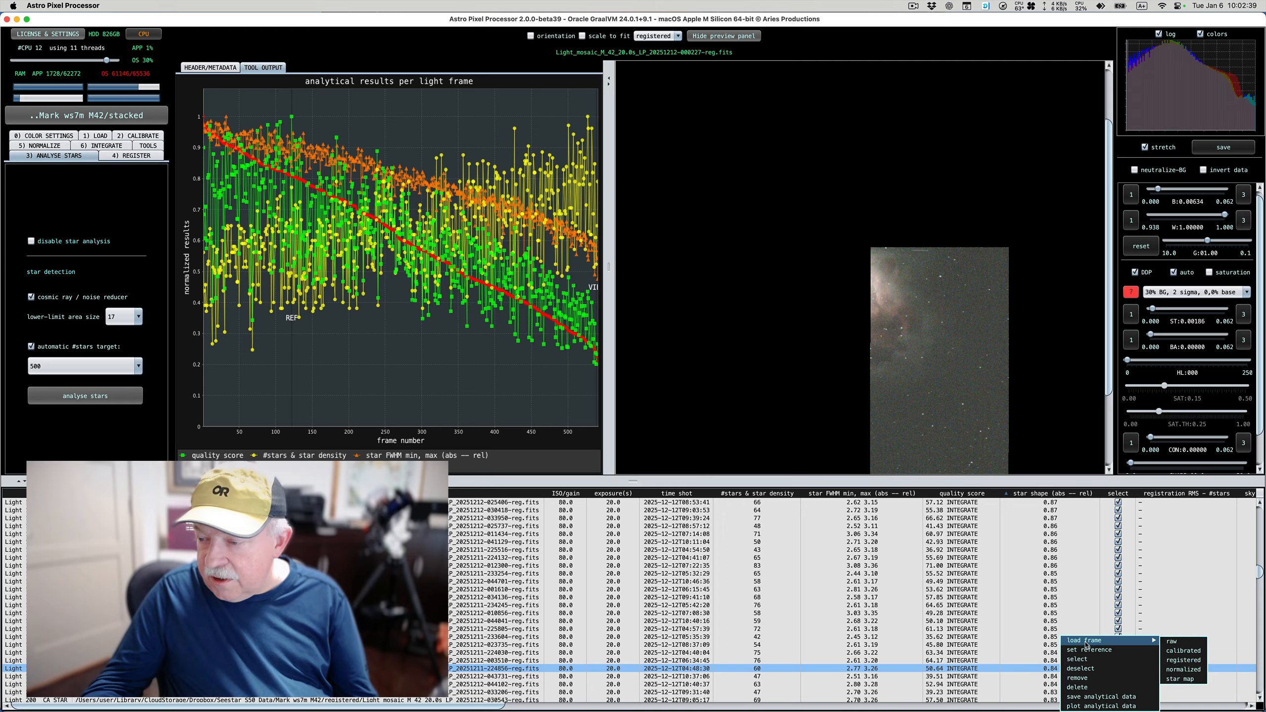
click(1185, 660)
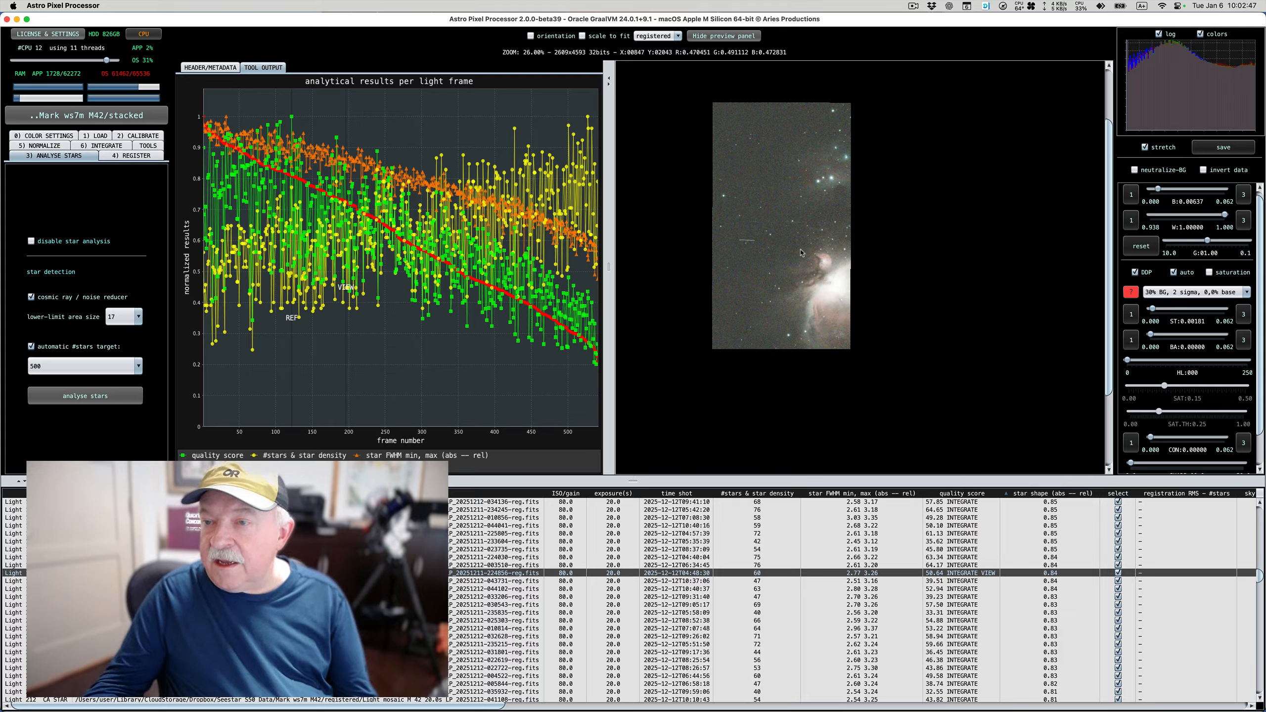
scroll(789, 241, up, 3)
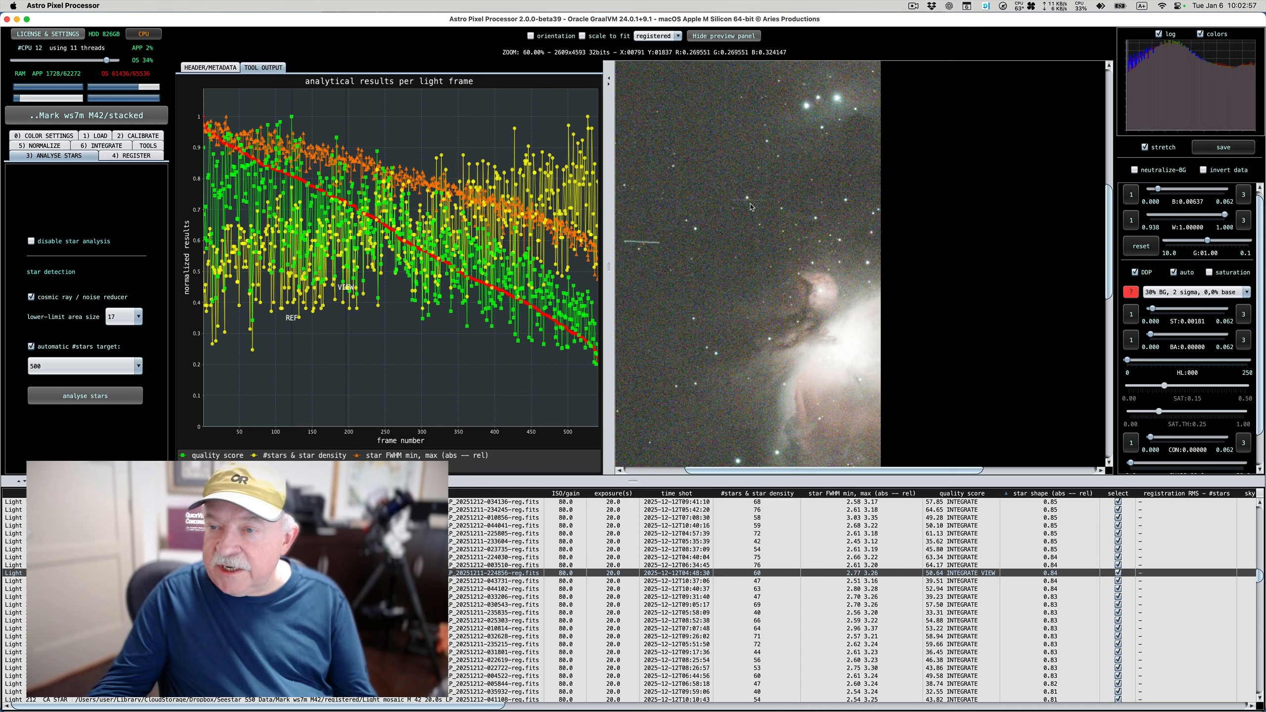
scroll(751, 207, up, 2)
scroll(772, 245, up, 3)
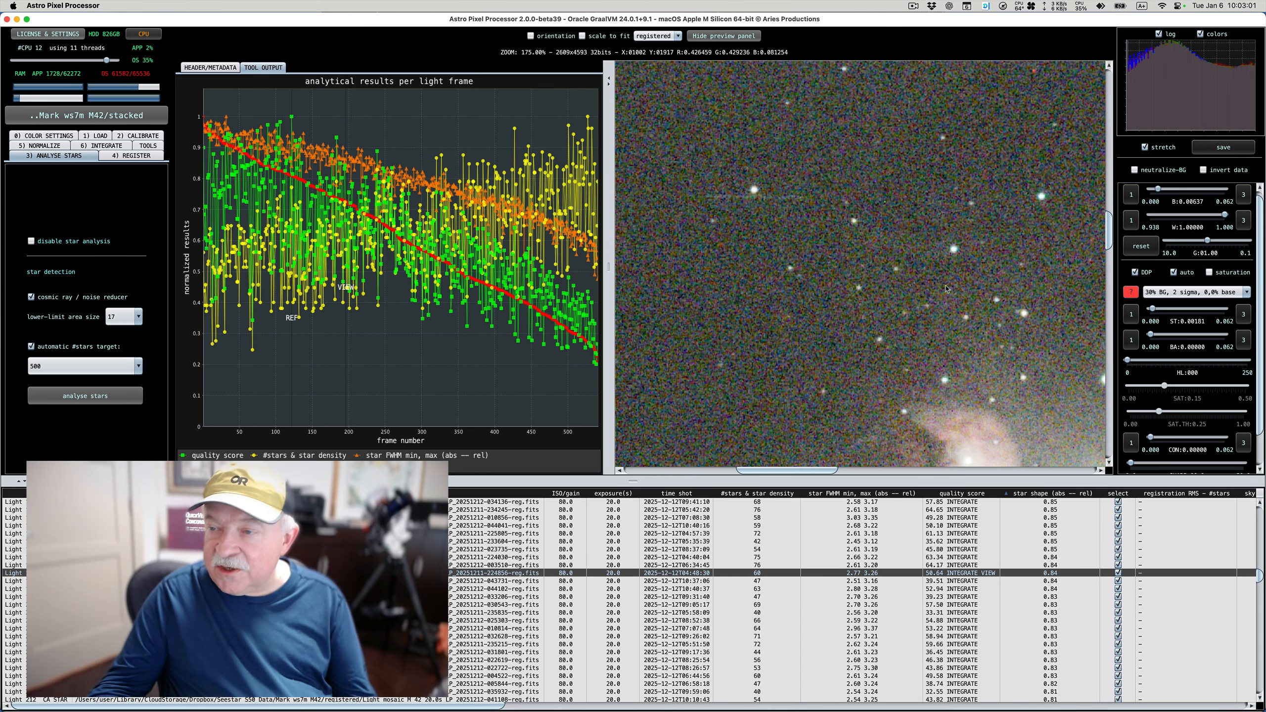
scroll(862, 588, down, 10)
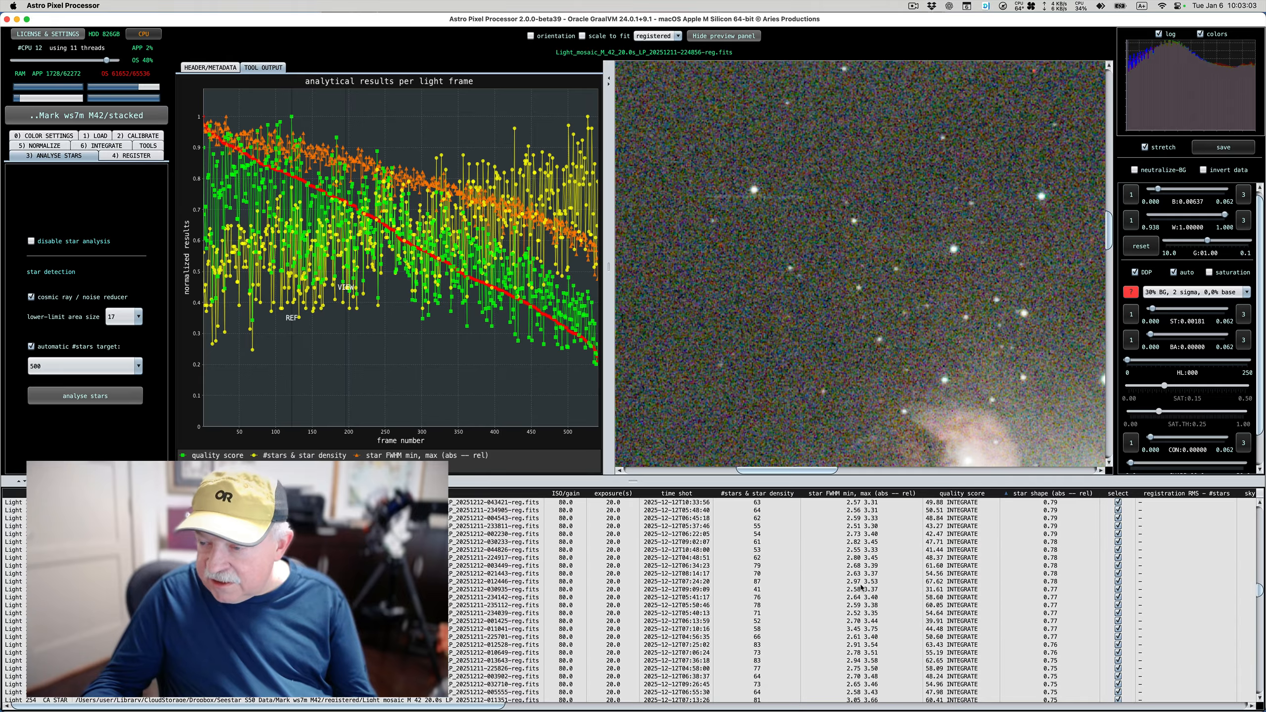
scroll(862, 589, down, 5)
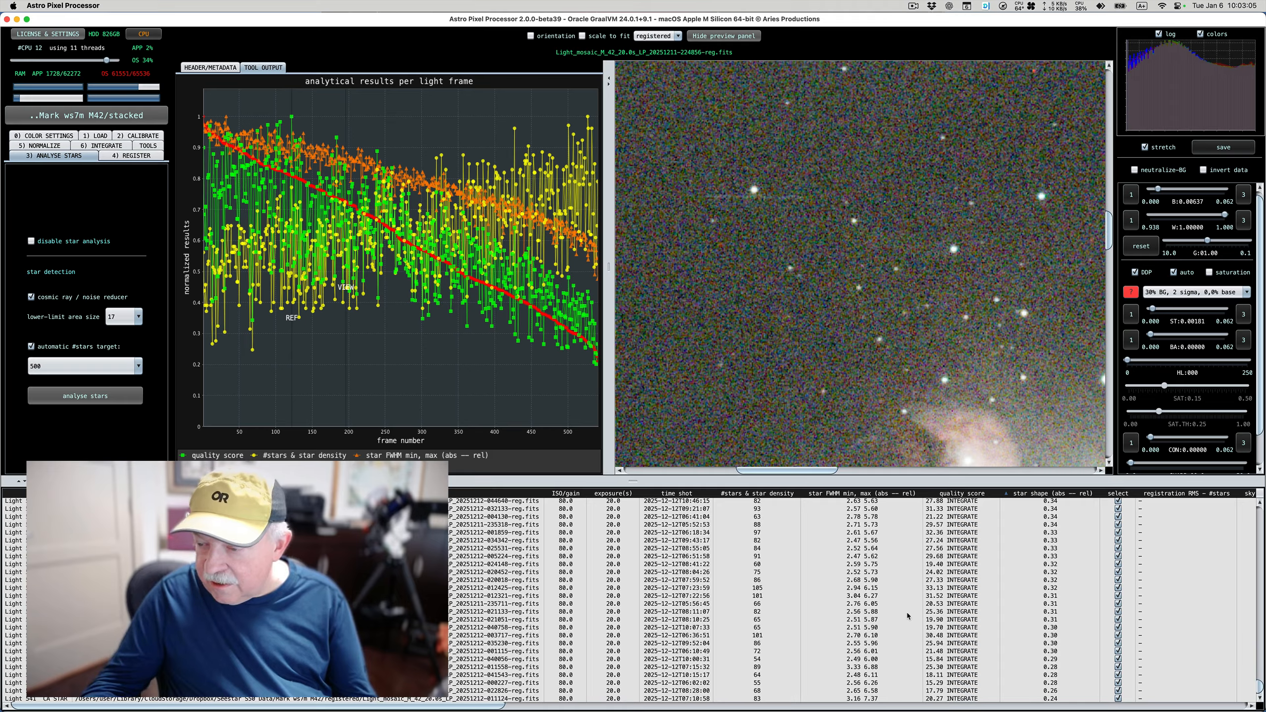
click(941, 699)
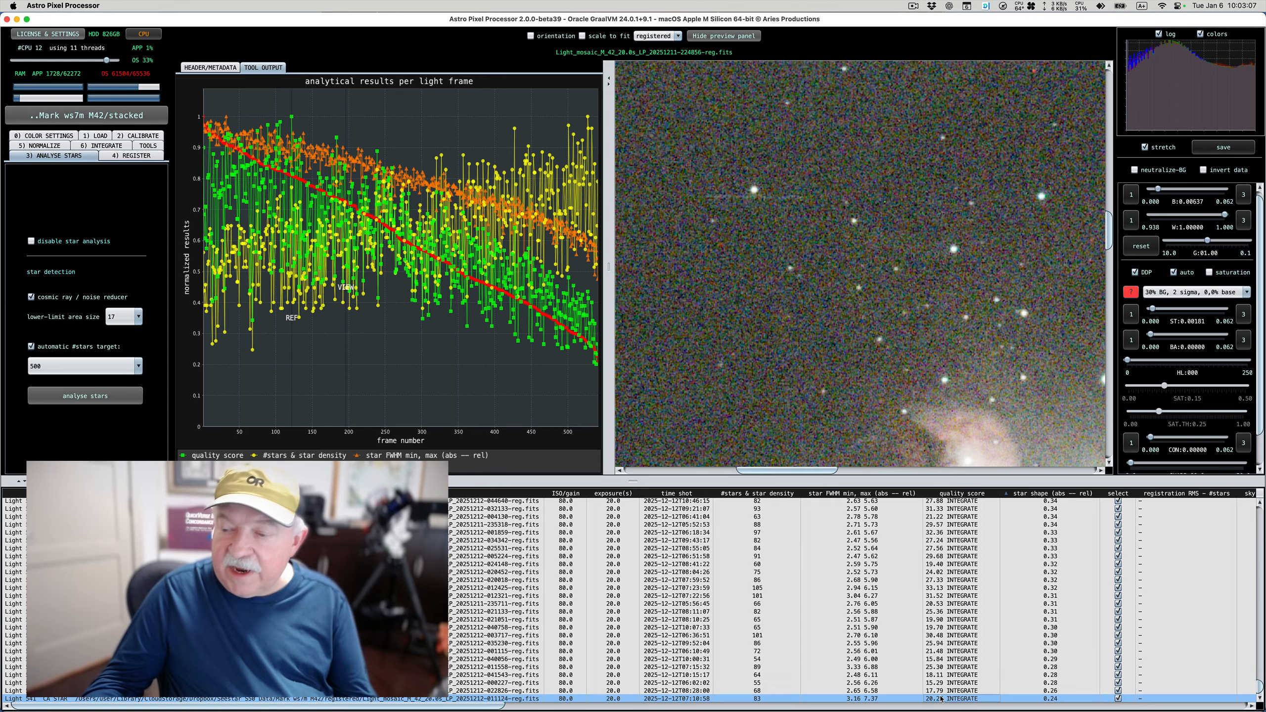
right_click(941, 699)
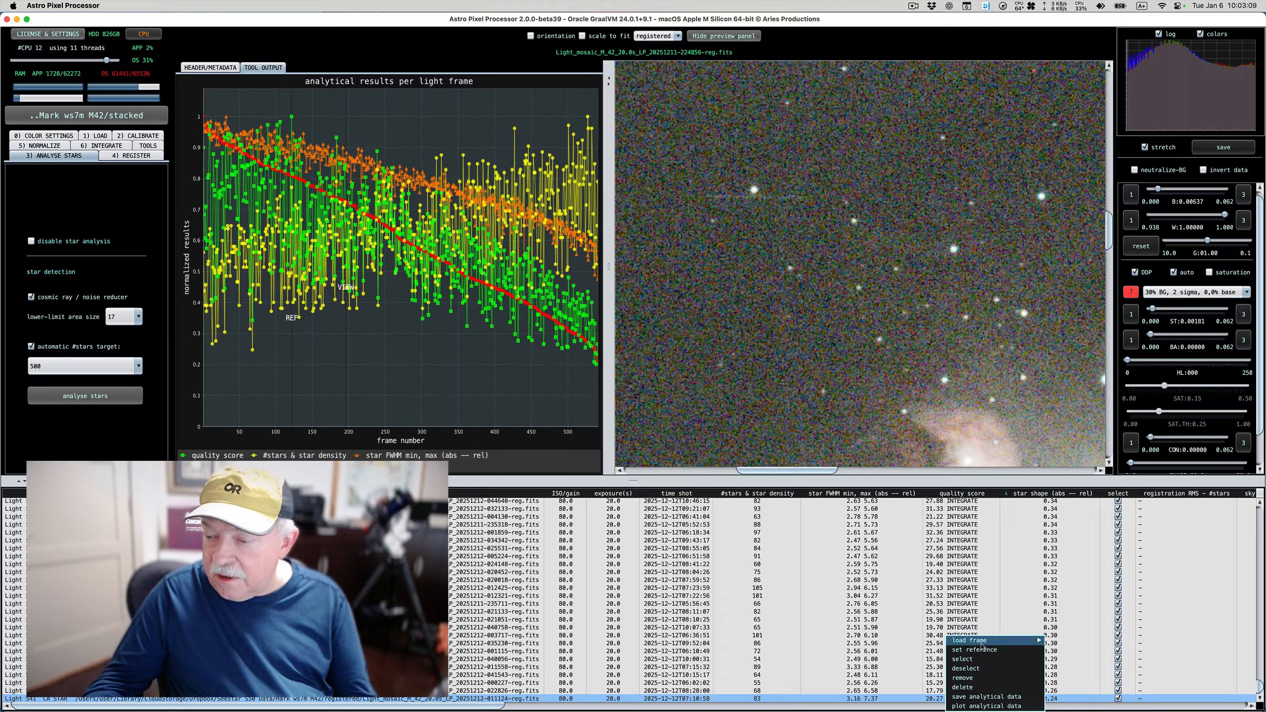
mouse_move(1001, 644)
click(1080, 661)
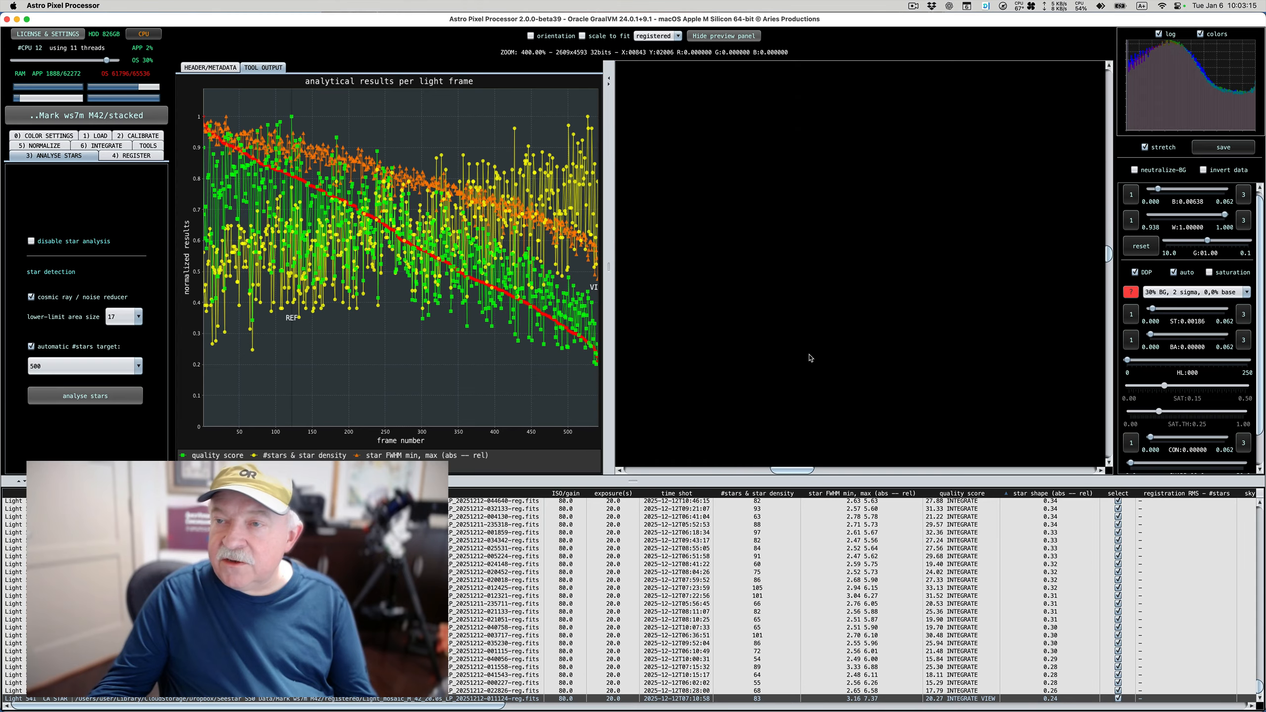
scroll(811, 358, down, 10)
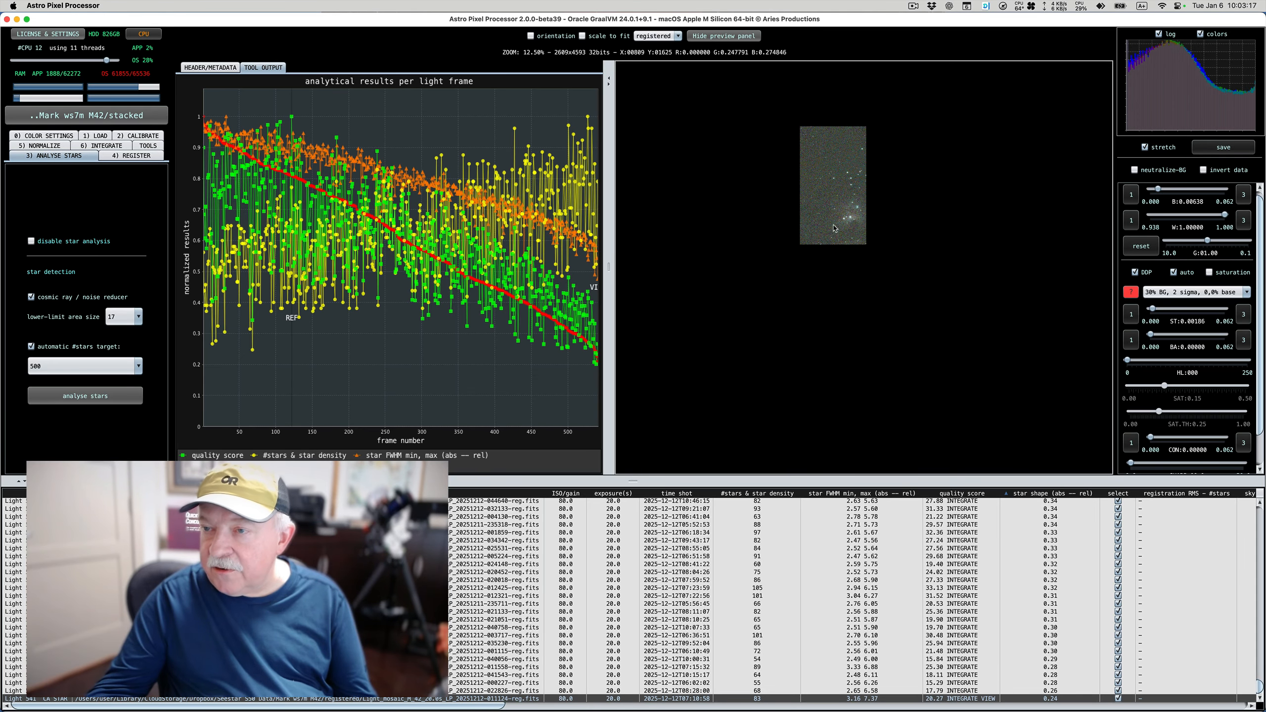
scroll(834, 241, up, 3)
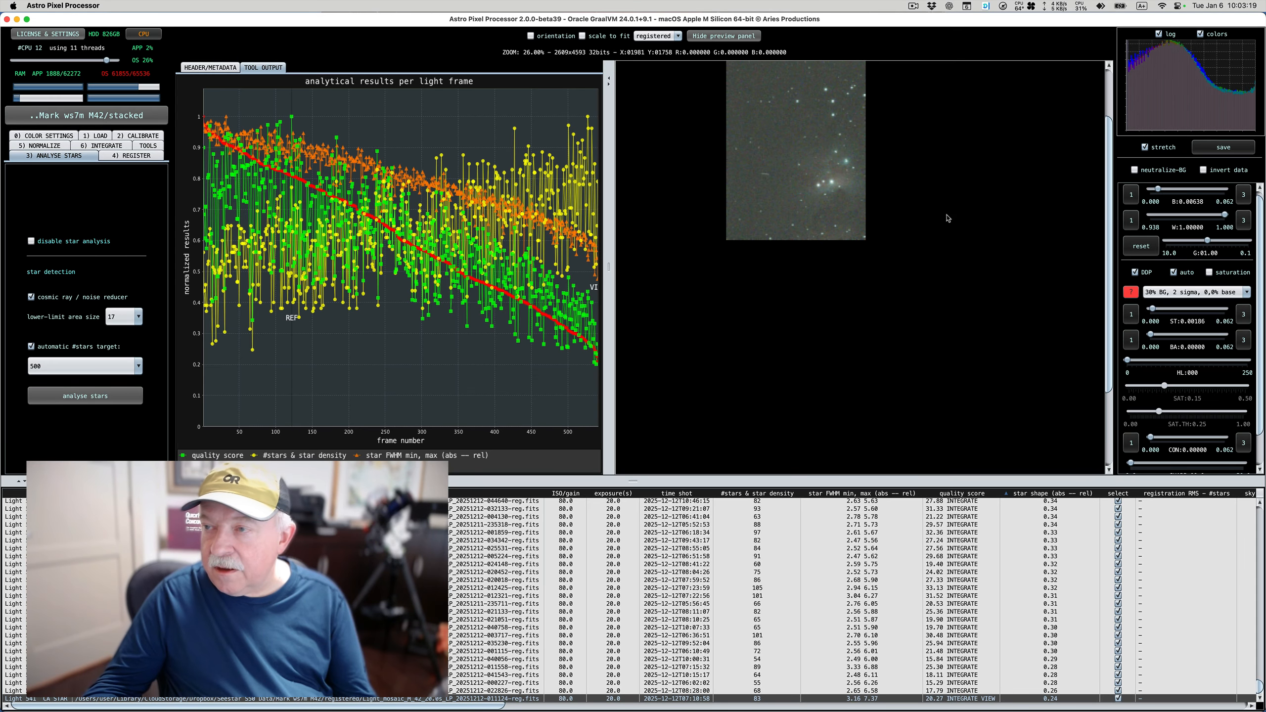
scroll(852, 211, up, 3)
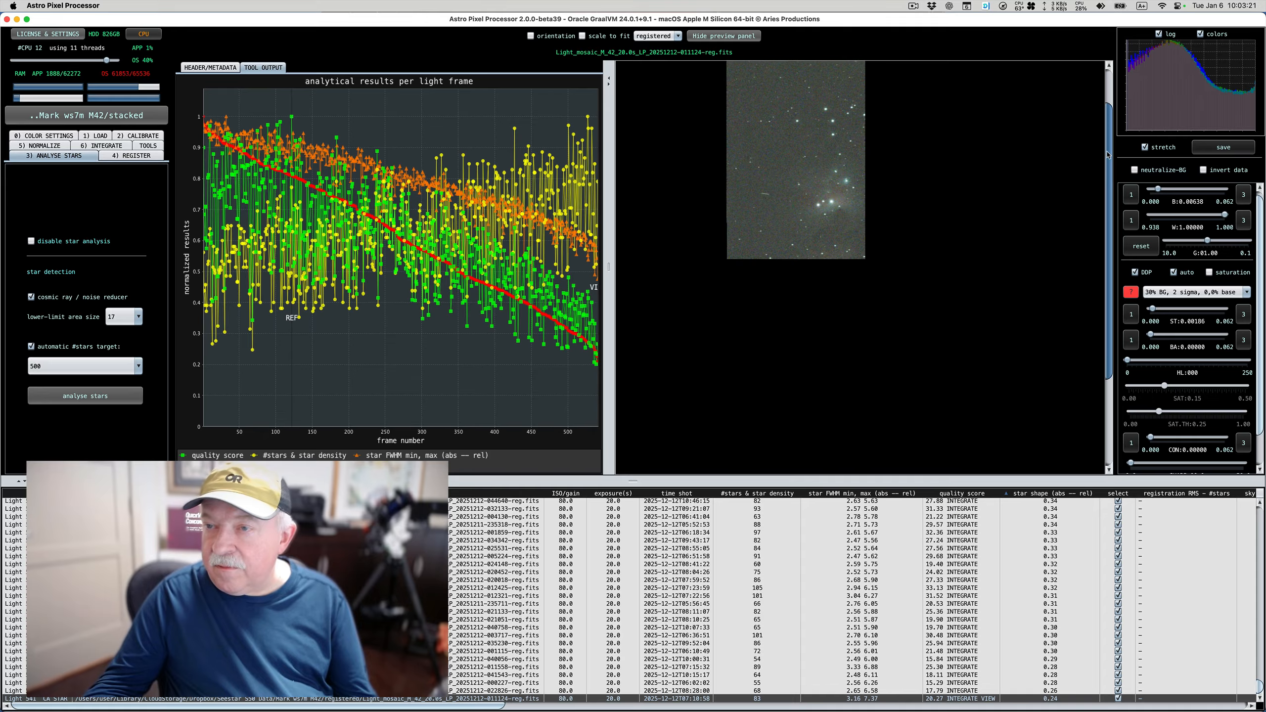
scroll(847, 213, up, 4)
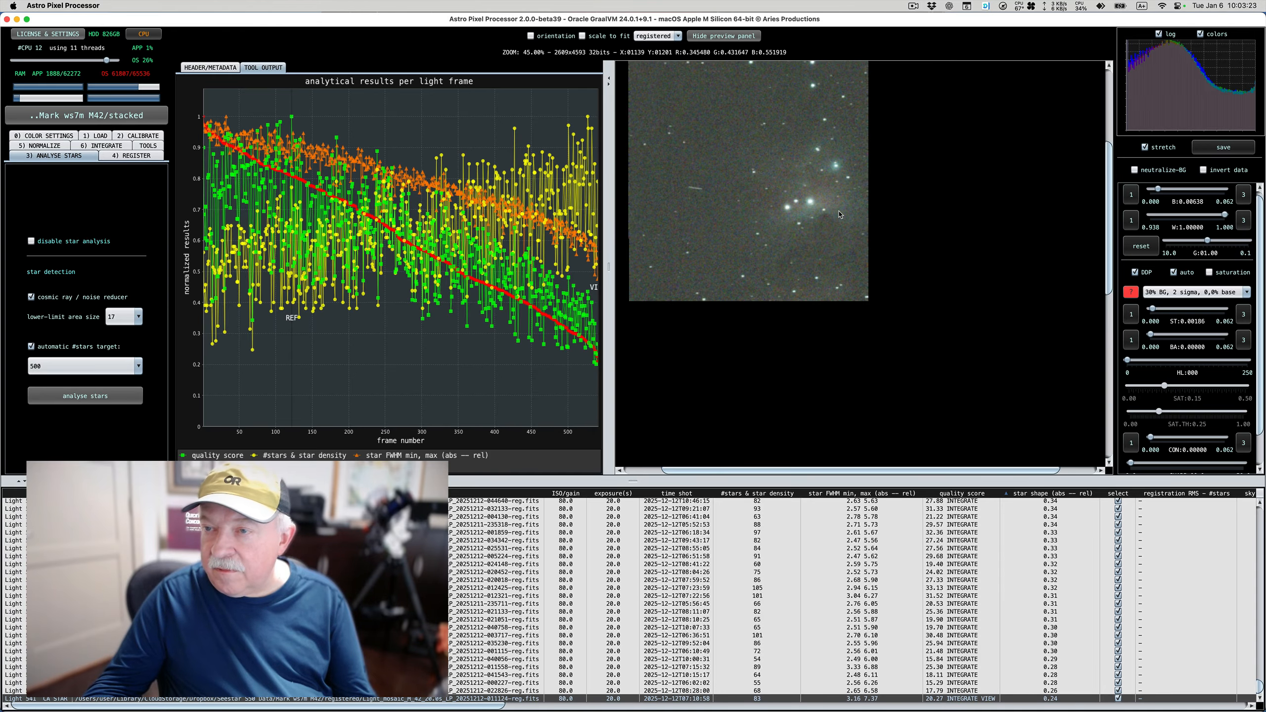
scroll(840, 214, up, 2)
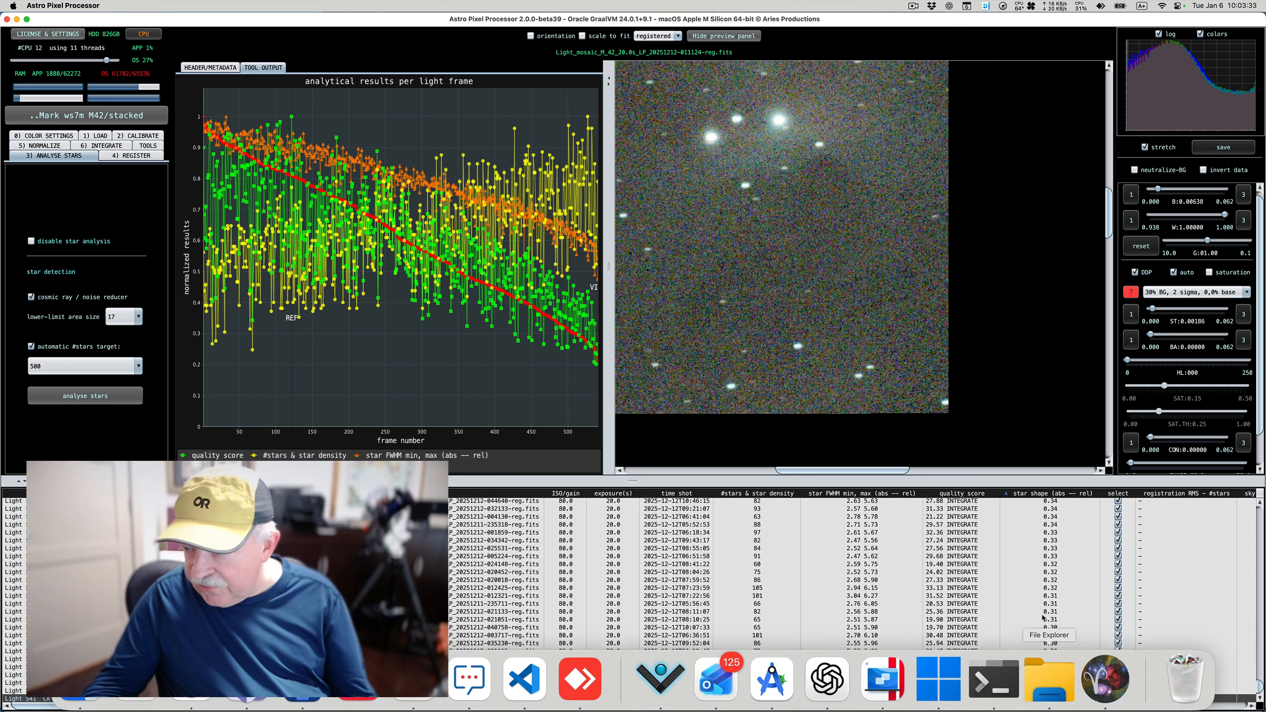
click(1053, 526)
right_click(1054, 526)
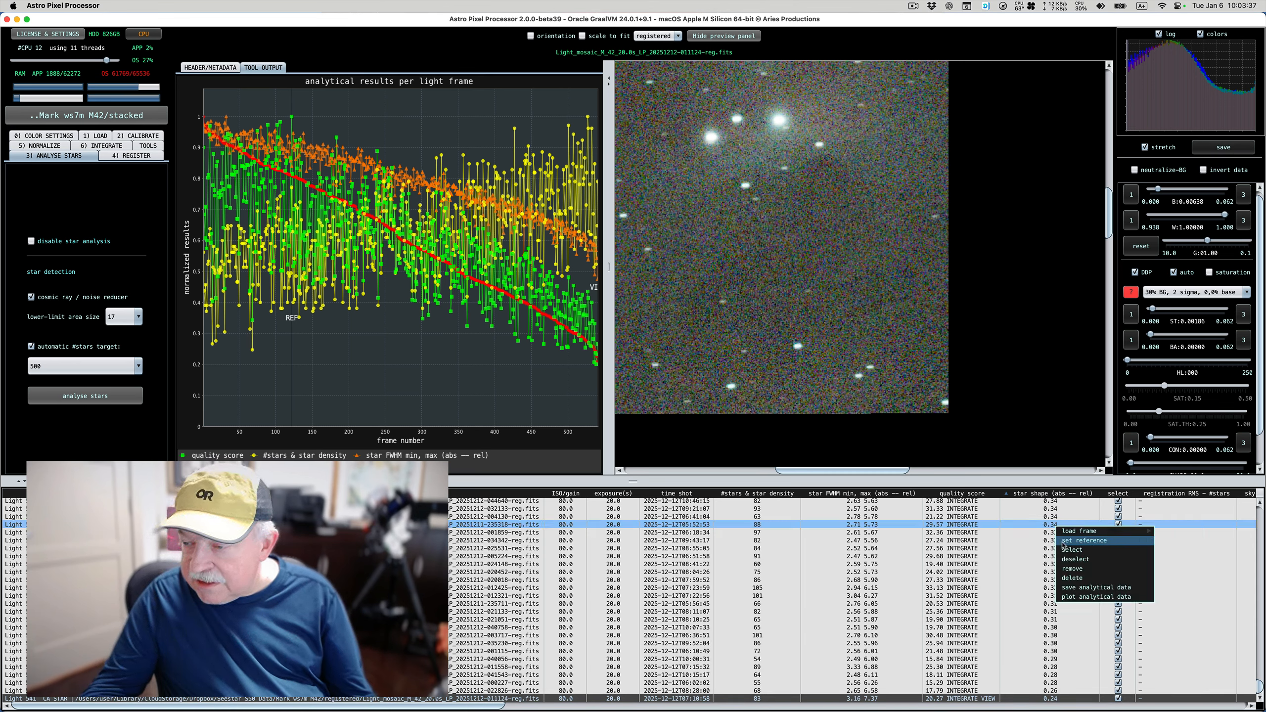
mouse_move(1086, 534)
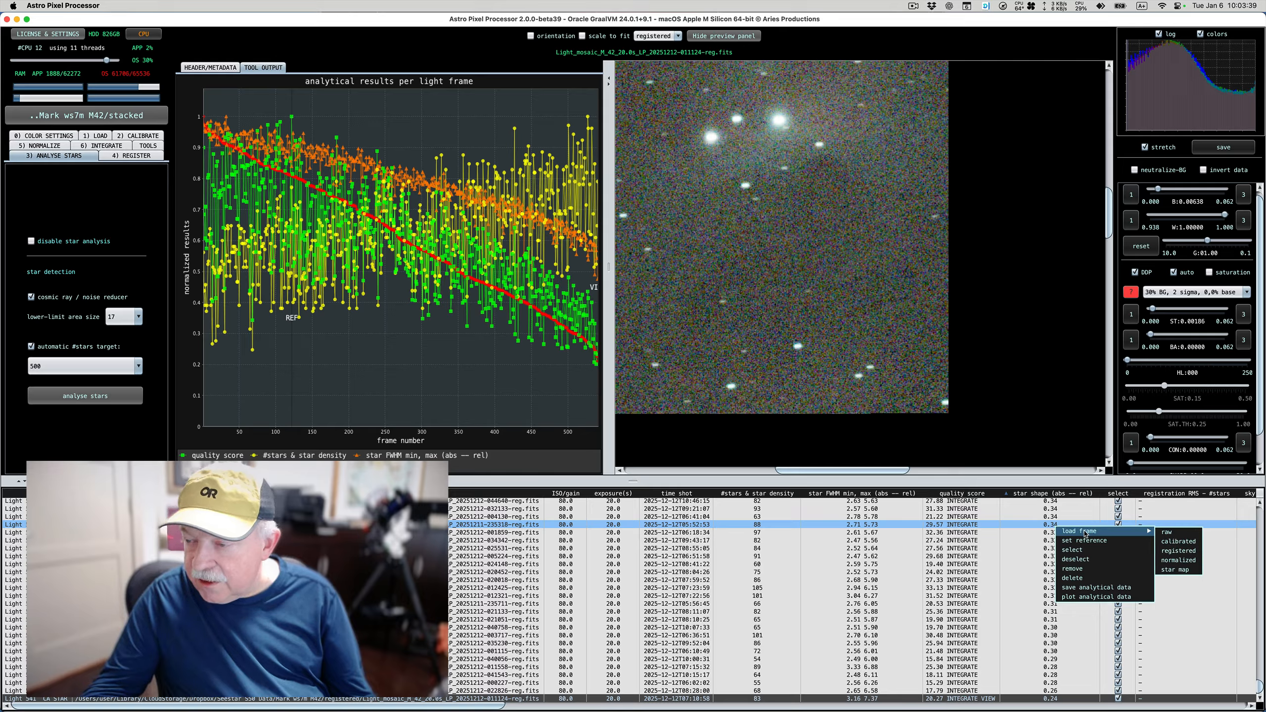
click(1179, 550)
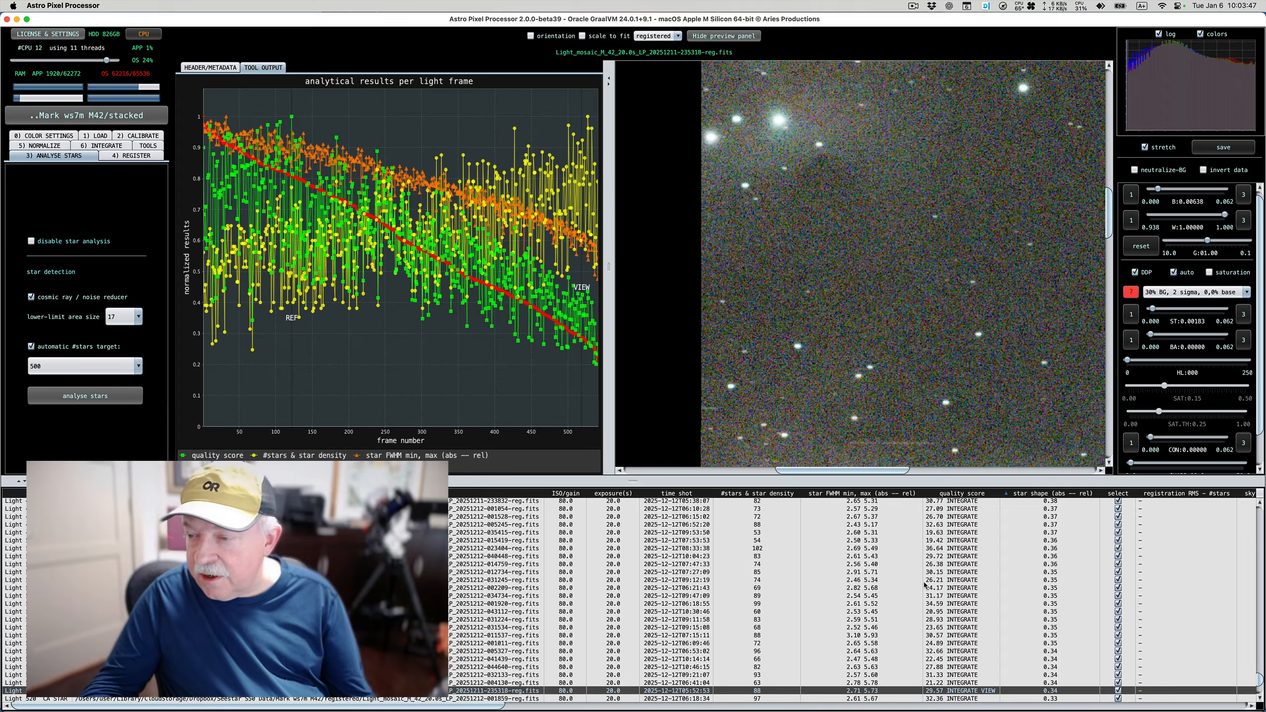
scroll(925, 585, up, 10)
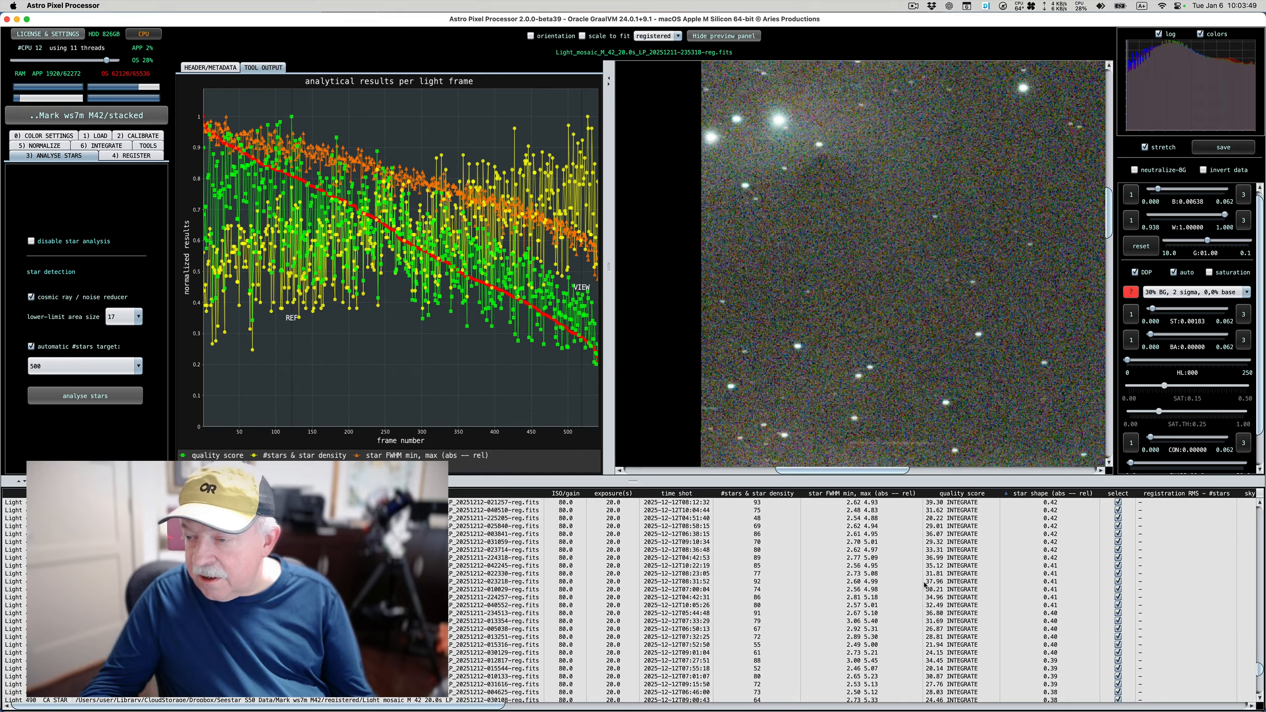
scroll(925, 585, up, 5)
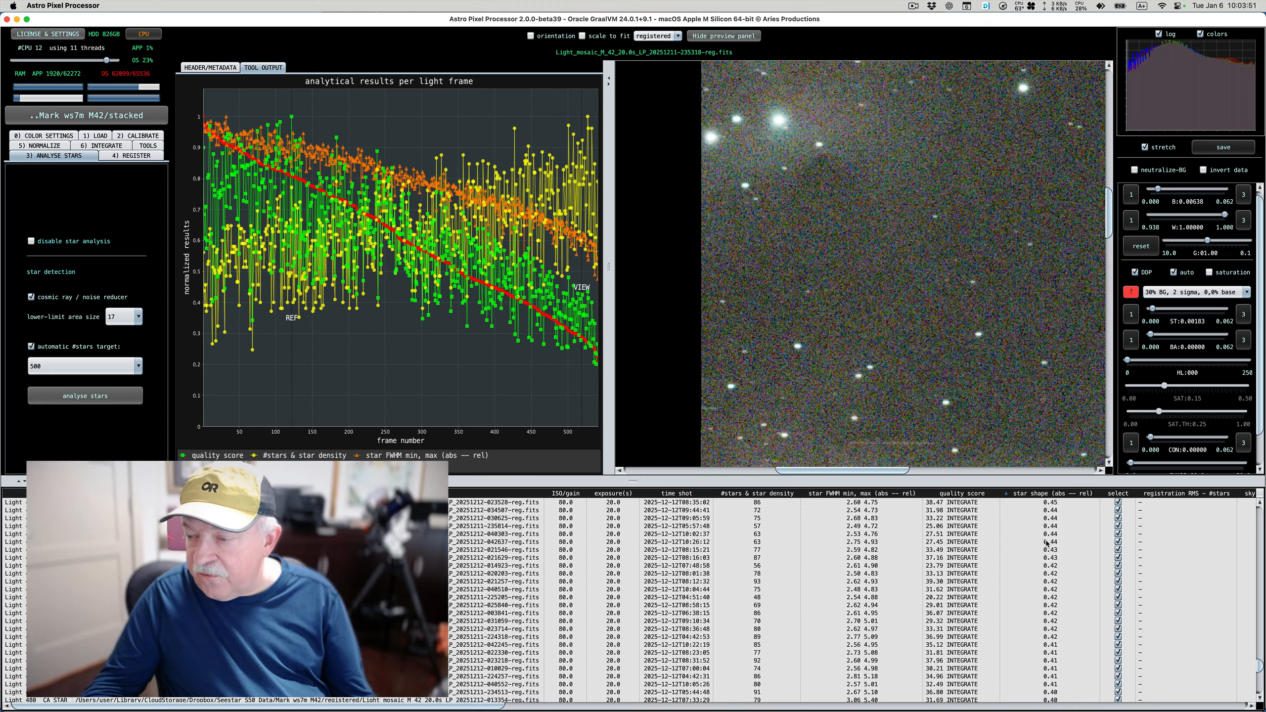
click(1047, 543)
right_click(1047, 542)
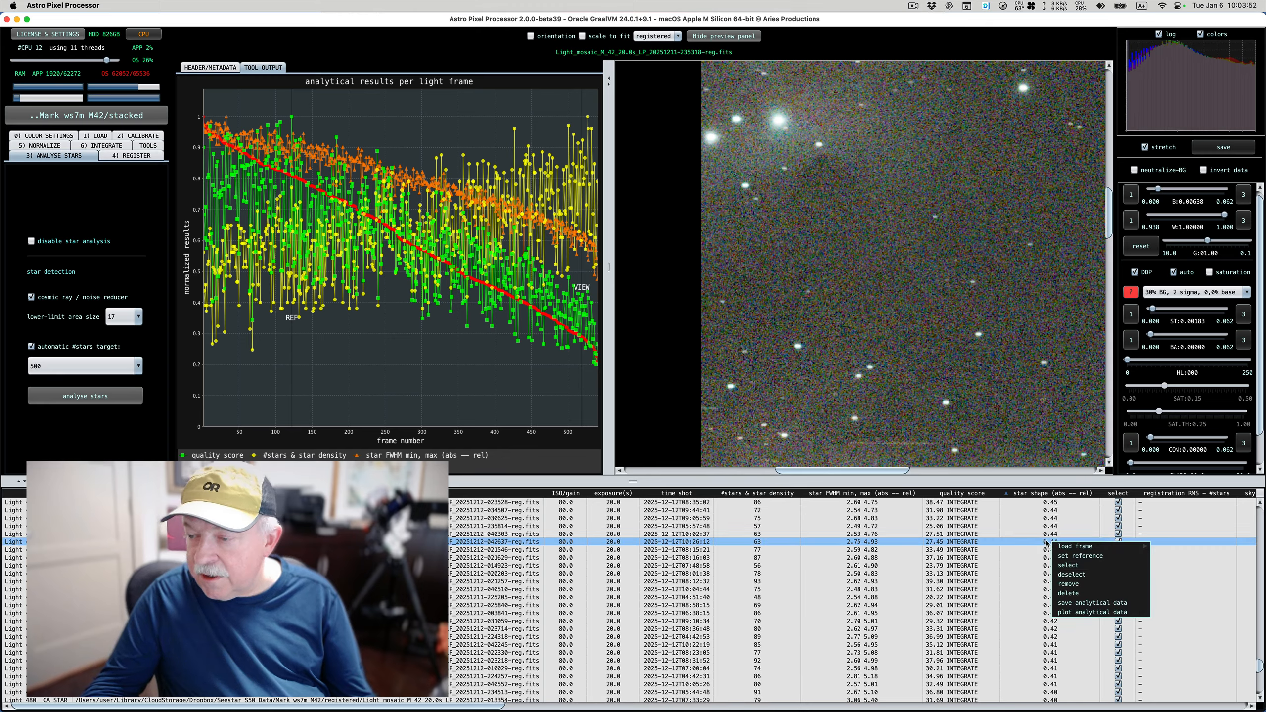
click(1170, 570)
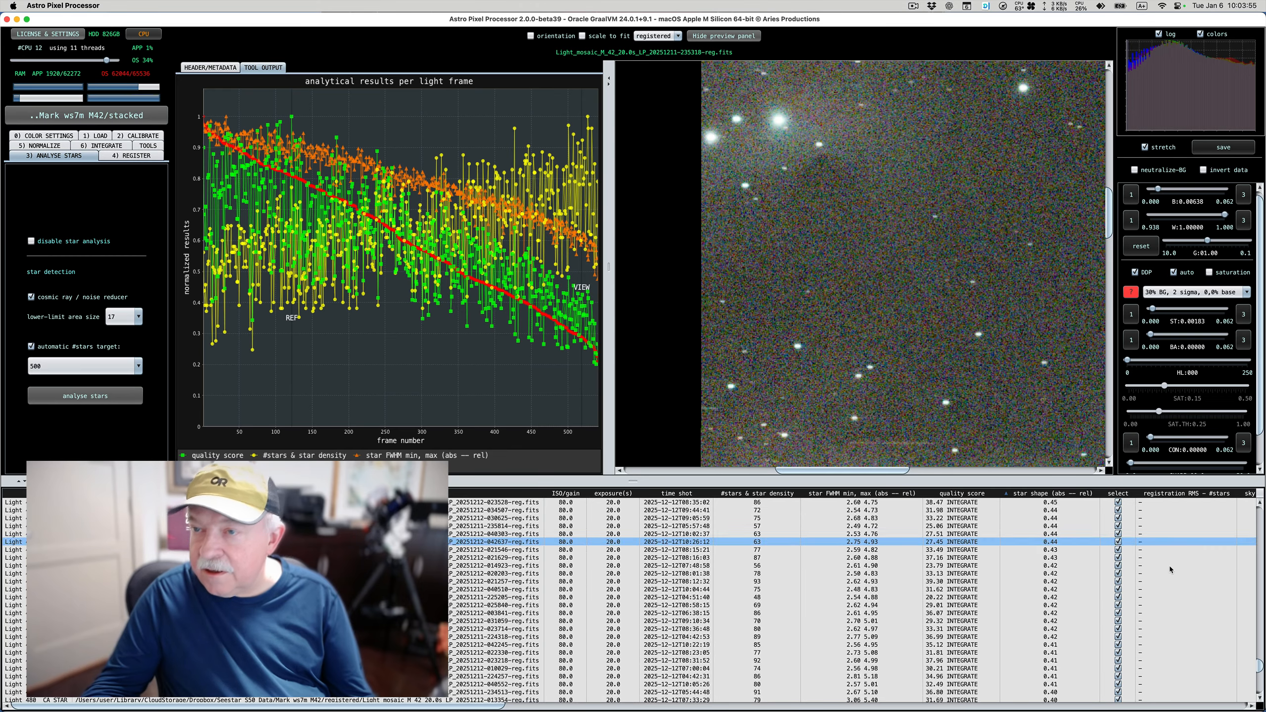
scroll(1170, 569, up, 8)
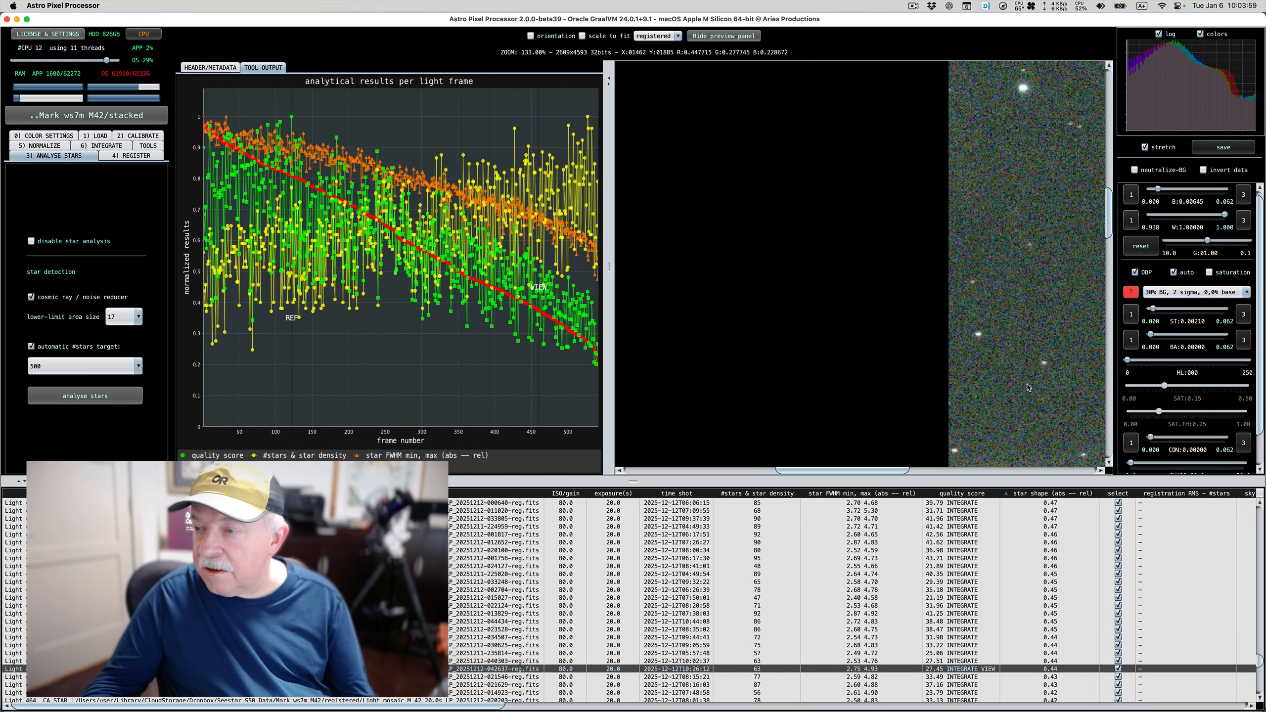
drag(897, 470, 1004, 473)
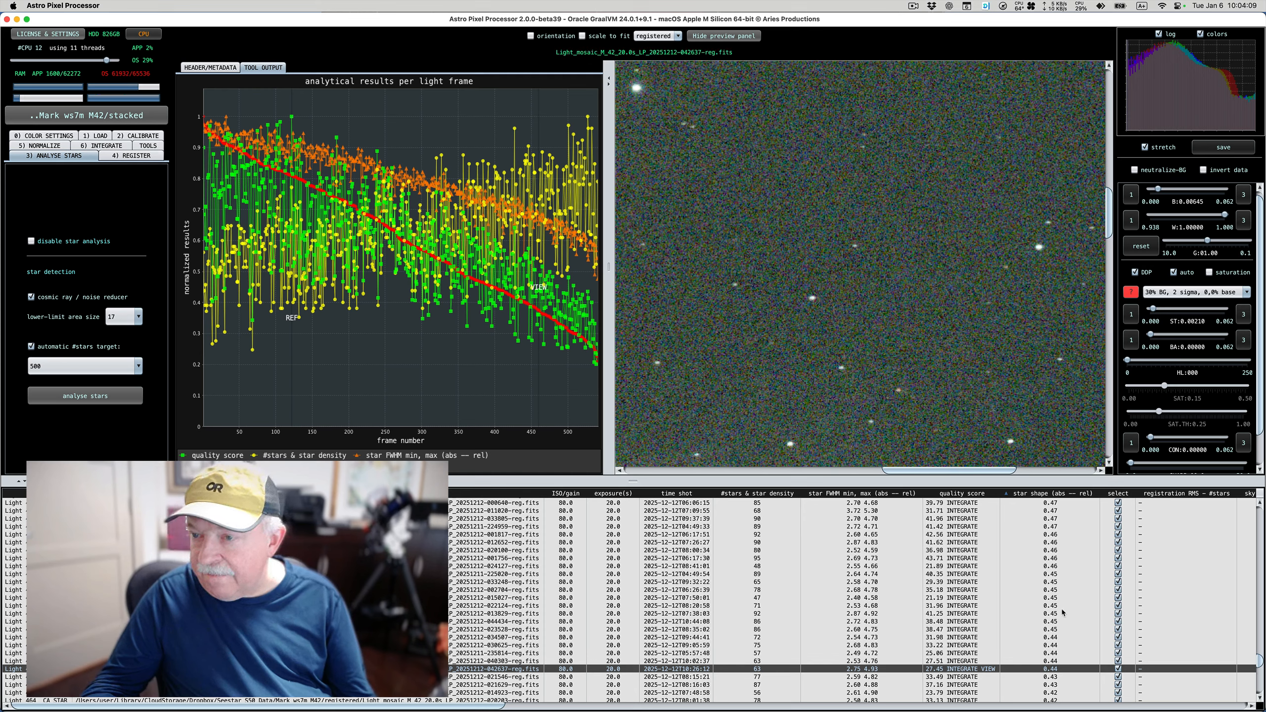
scroll(1063, 612, up, 5)
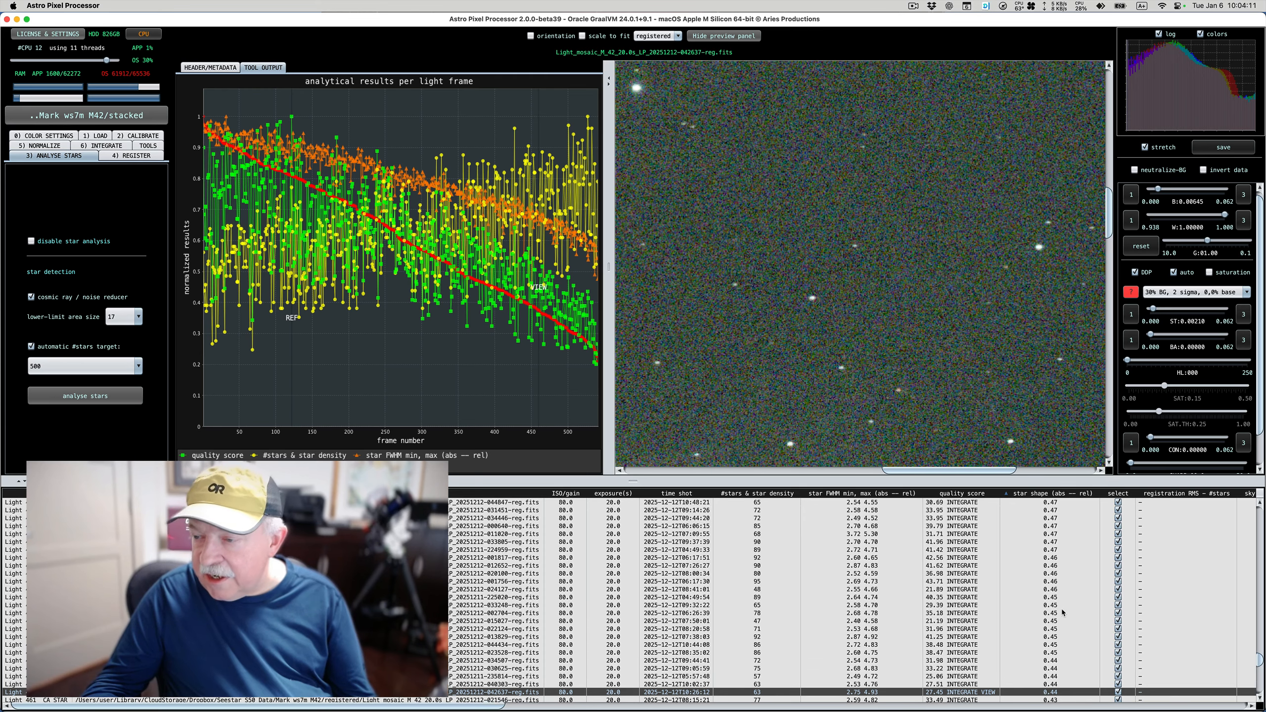
scroll(1063, 612, up, 5)
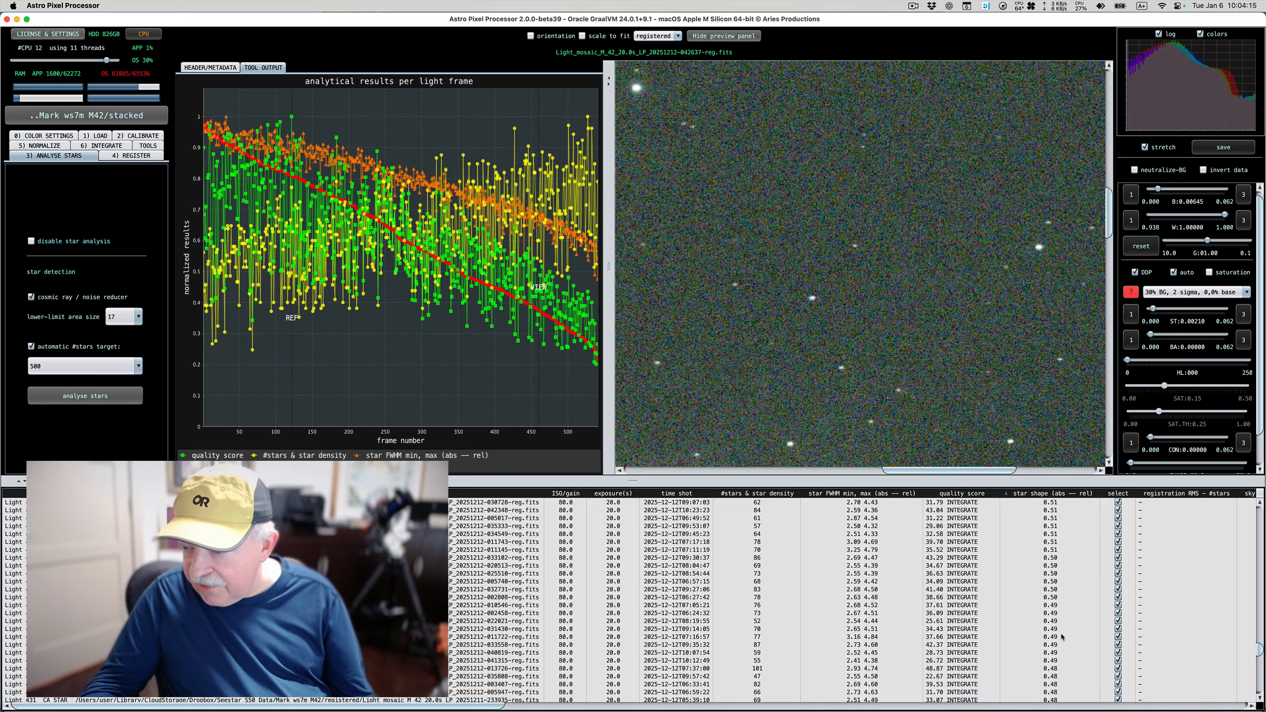
click(1058, 591)
right_click(1058, 591)
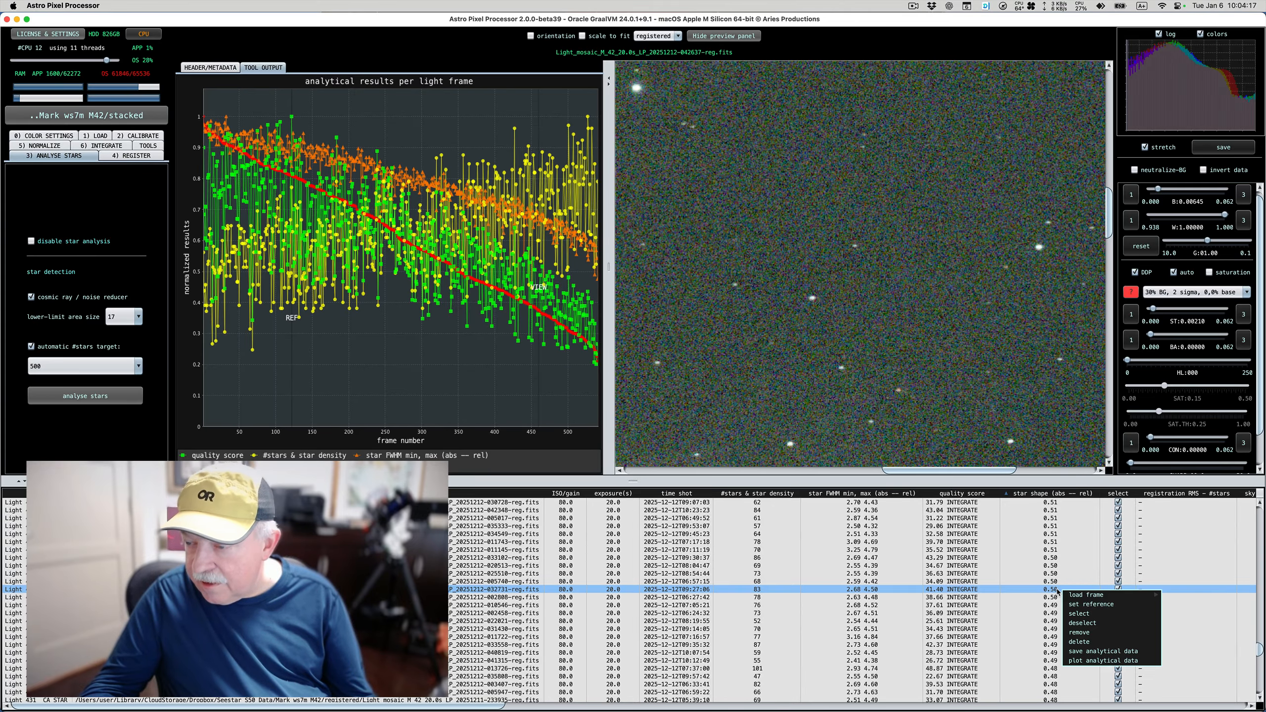
mouse_move(1141, 595)
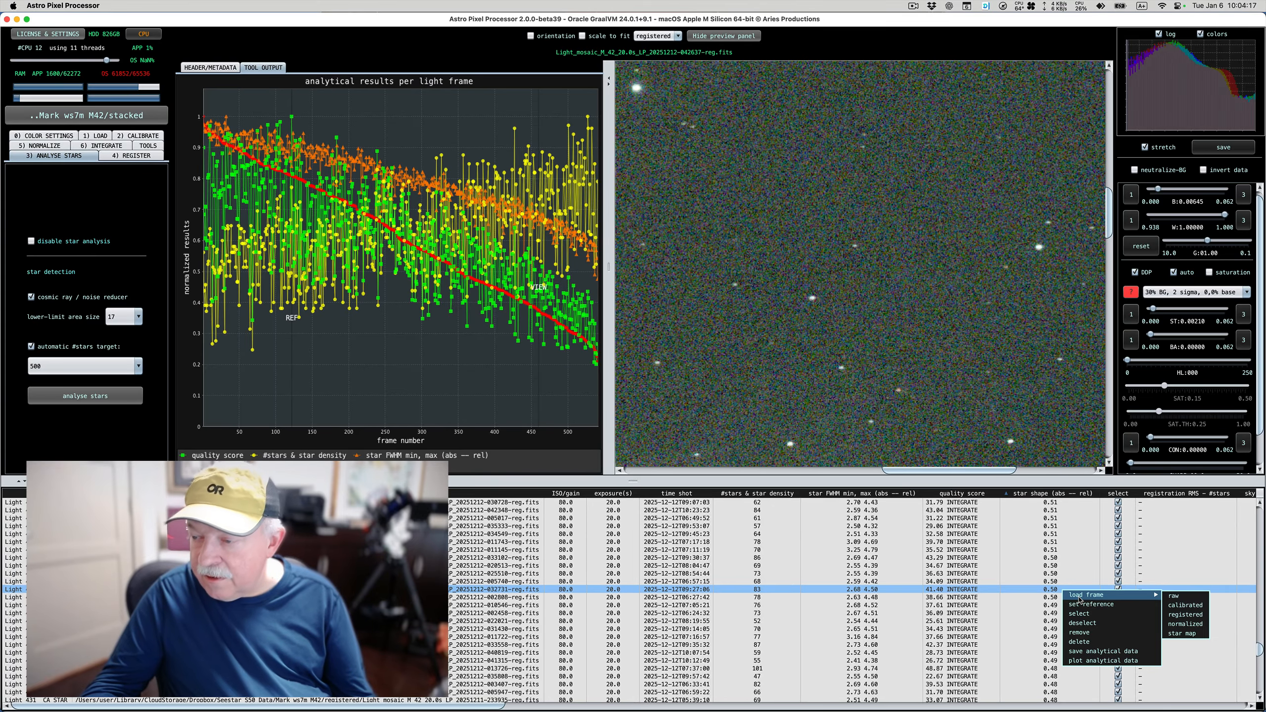
click(1192, 615)
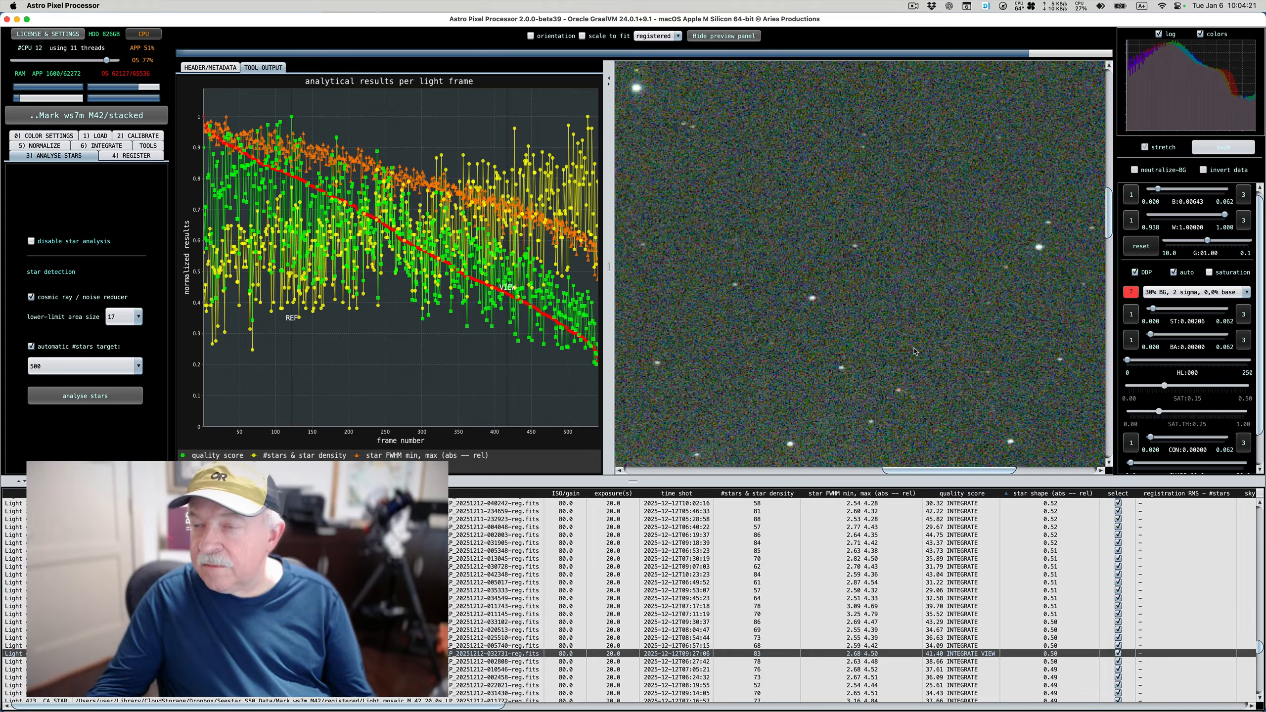
scroll(890, 322, up, 5)
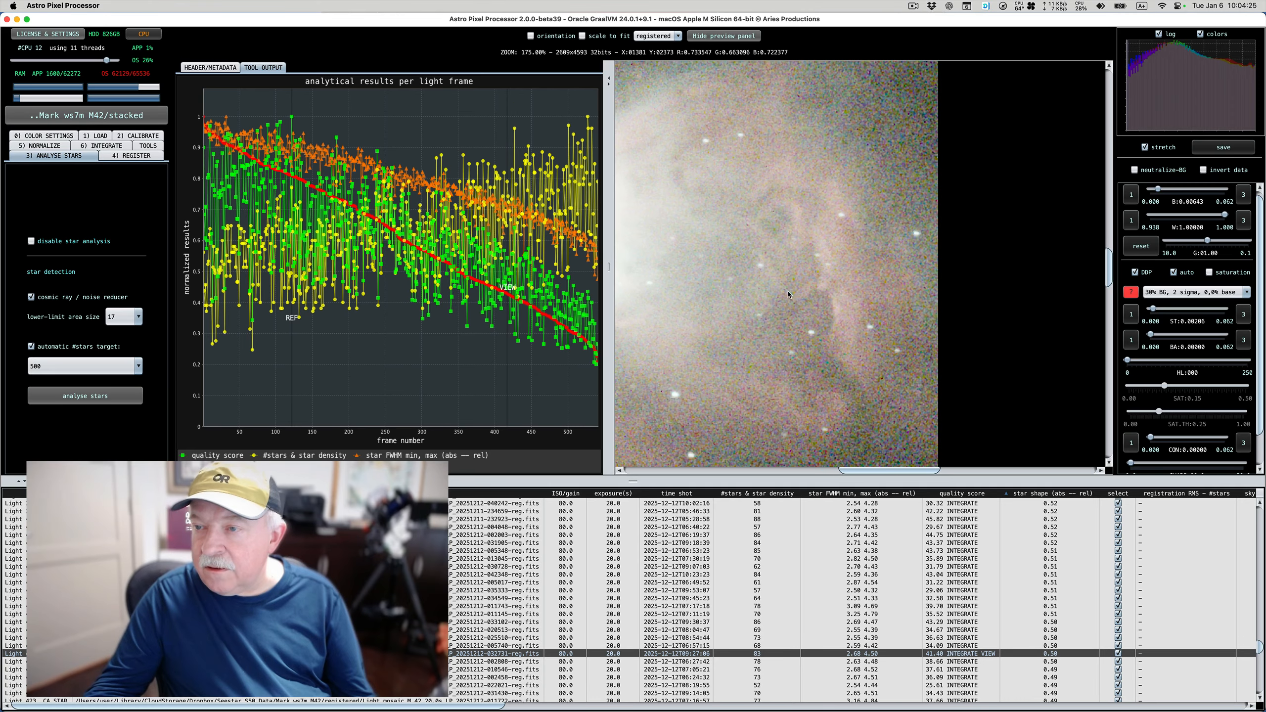
scroll(792, 288, down, 4)
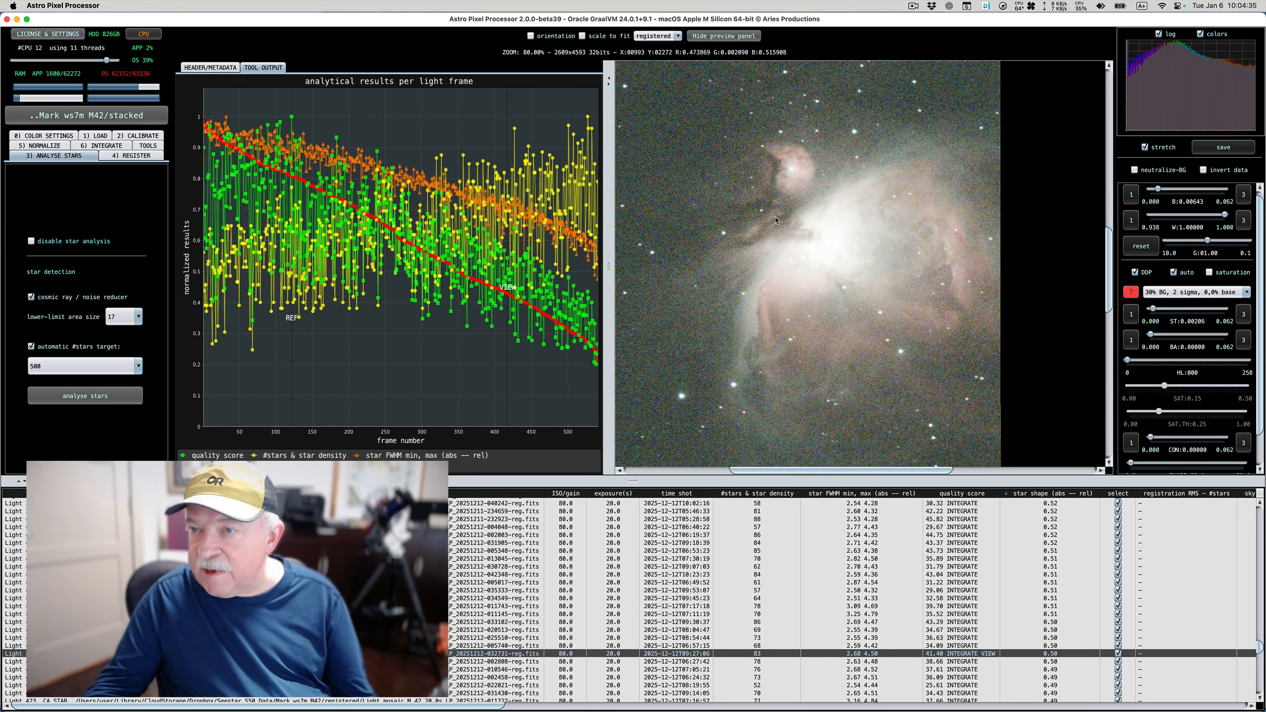
click(654, 261)
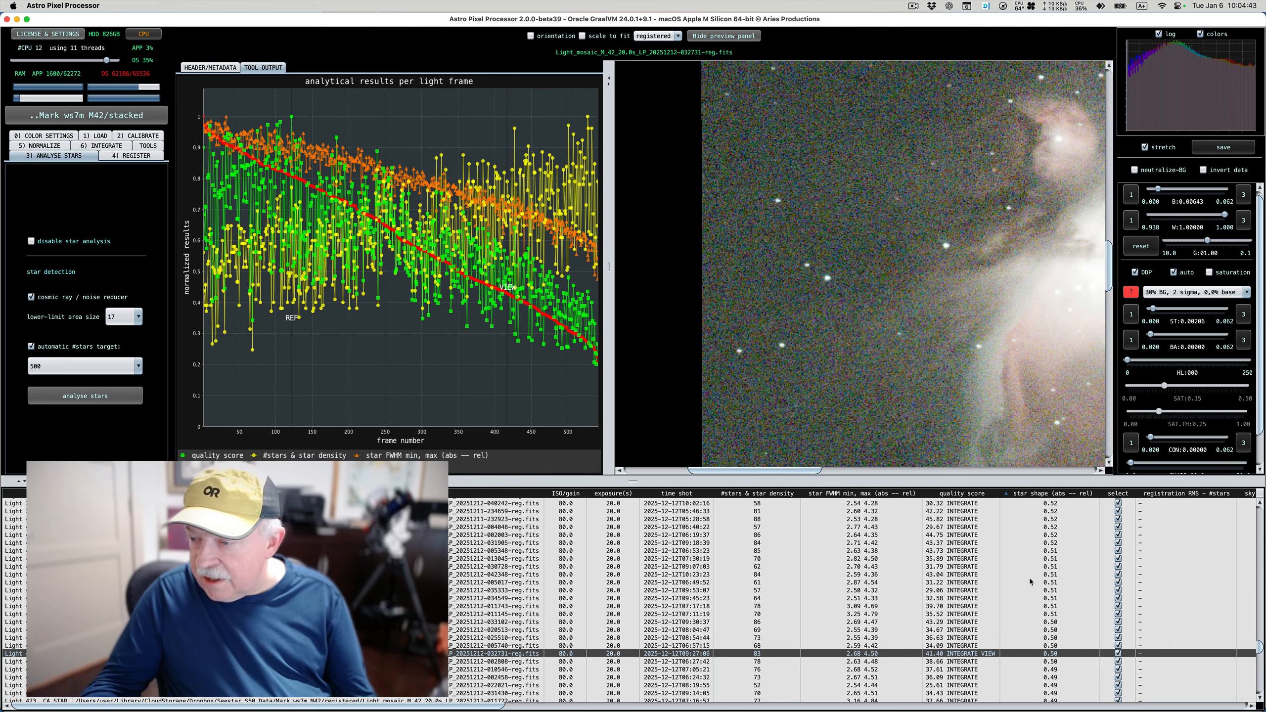
scroll(1052, 613, up, 7)
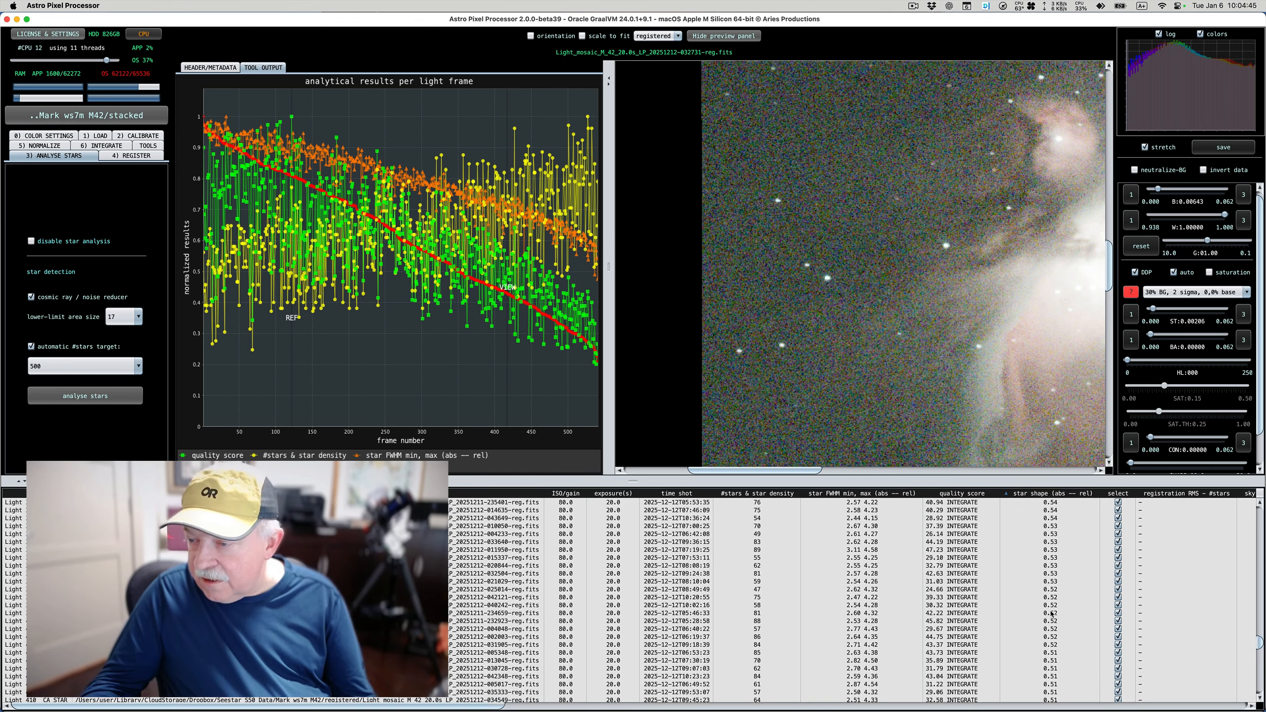
scroll(1052, 614, up, 10)
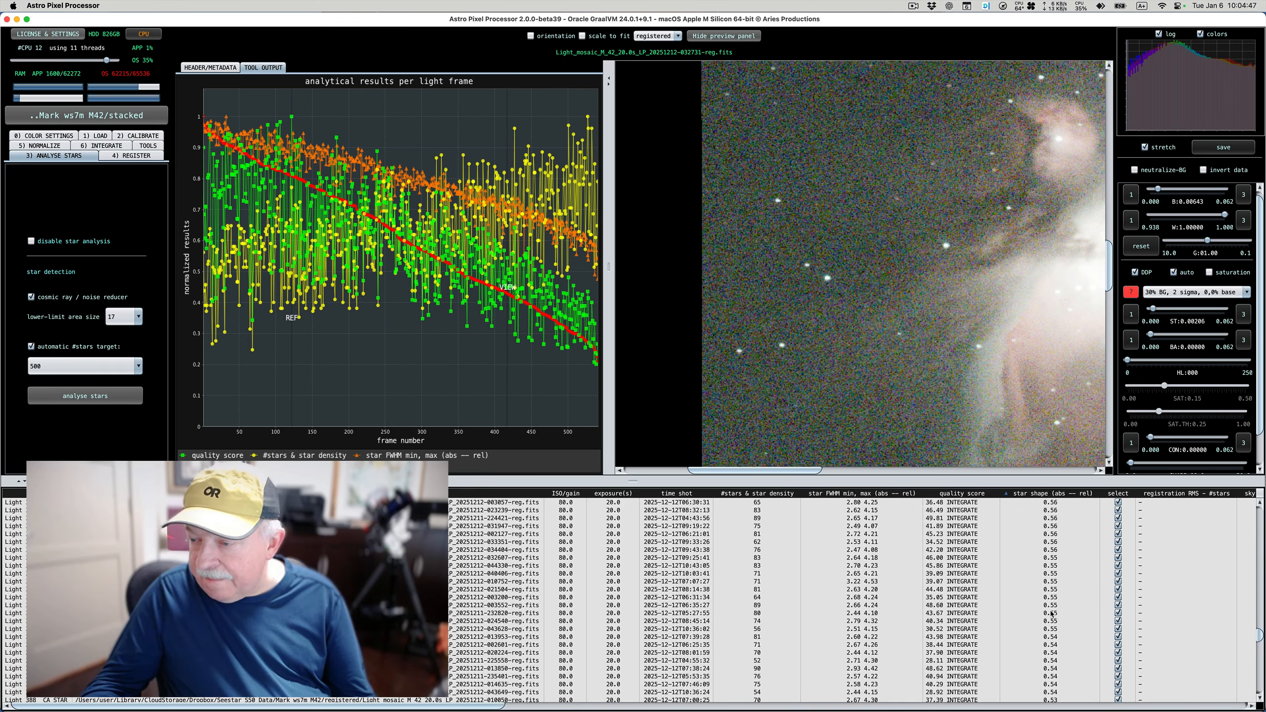
scroll(1052, 614, up, 4)
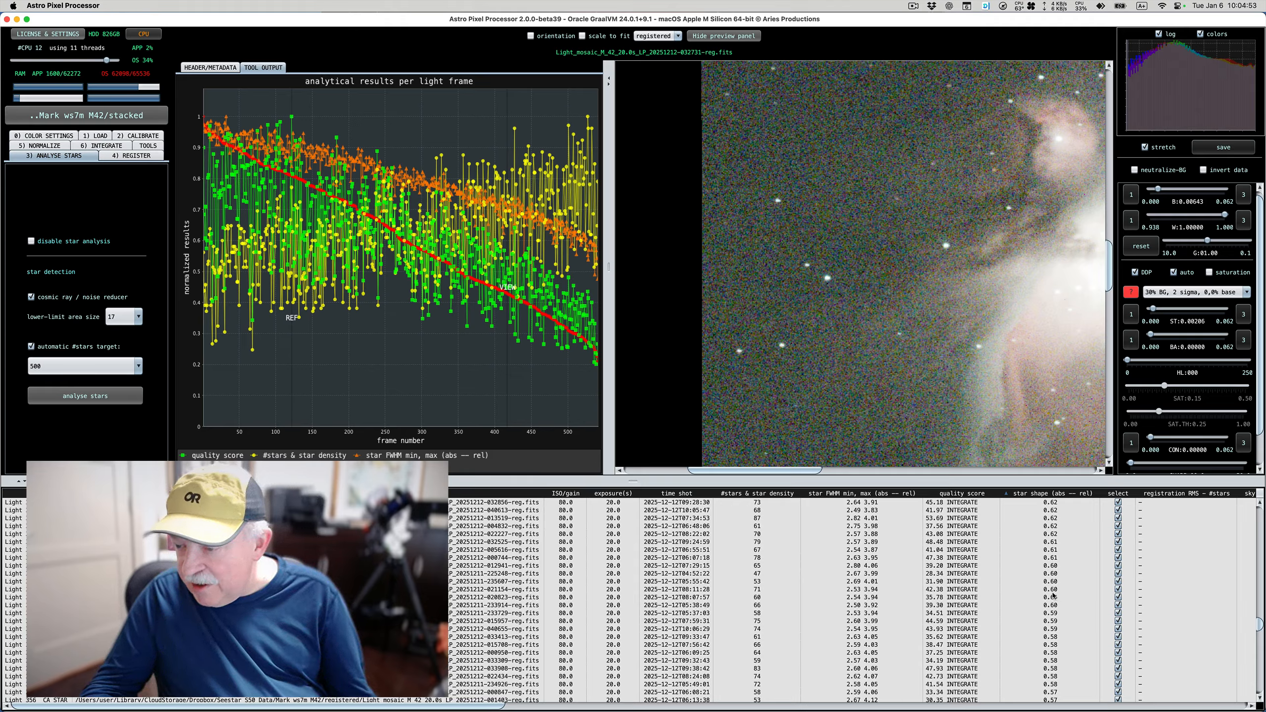
click(1052, 590)
right_click(1053, 591)
mouse_move(1122, 595)
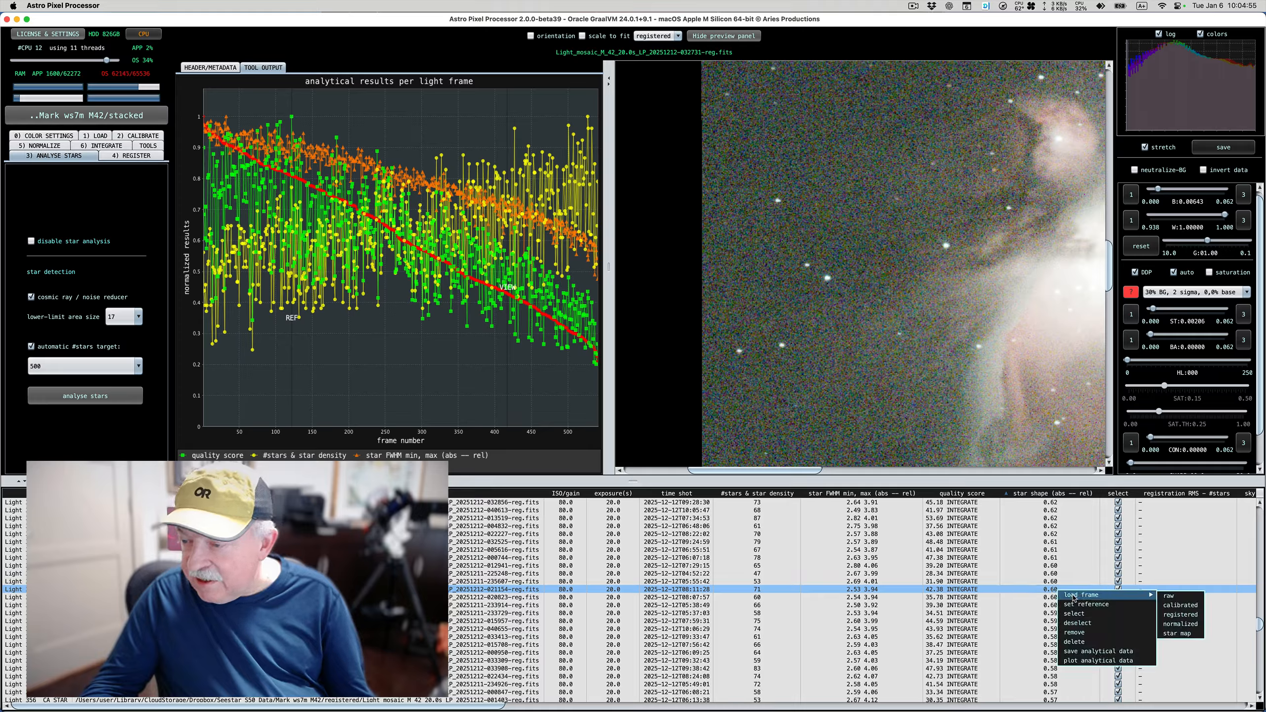
click(1186, 614)
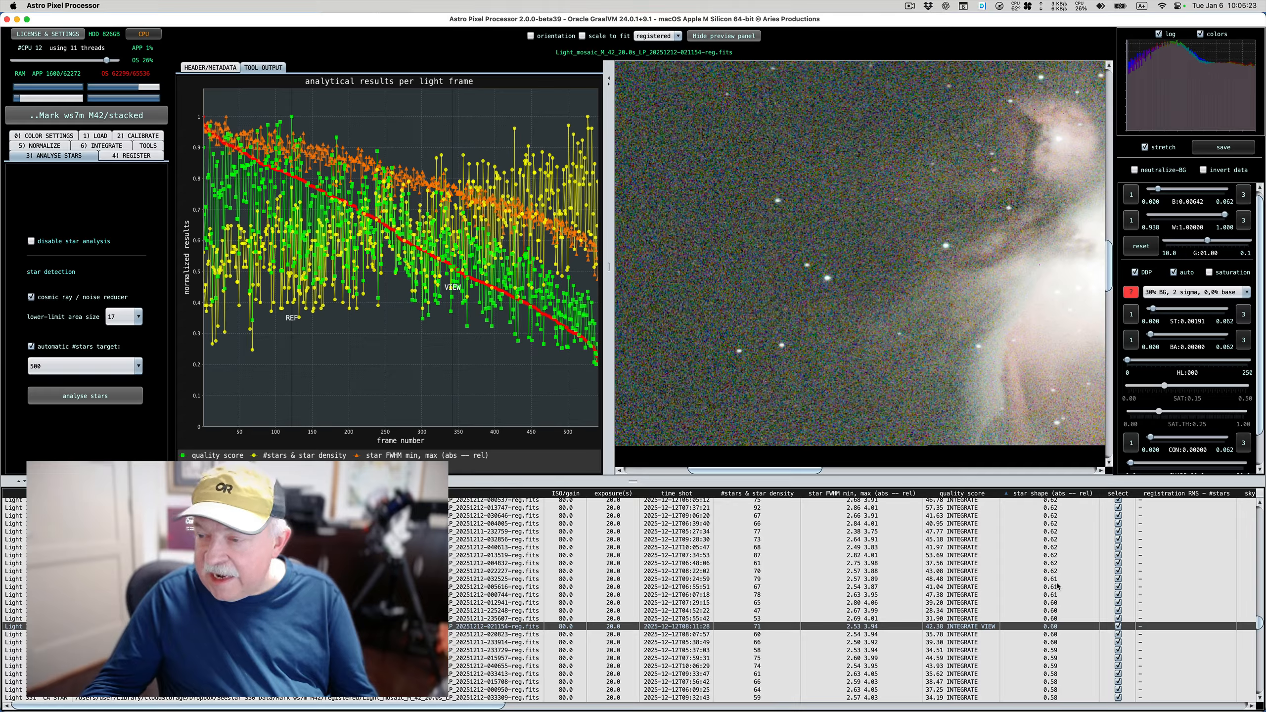
scroll(1057, 586, up, 5)
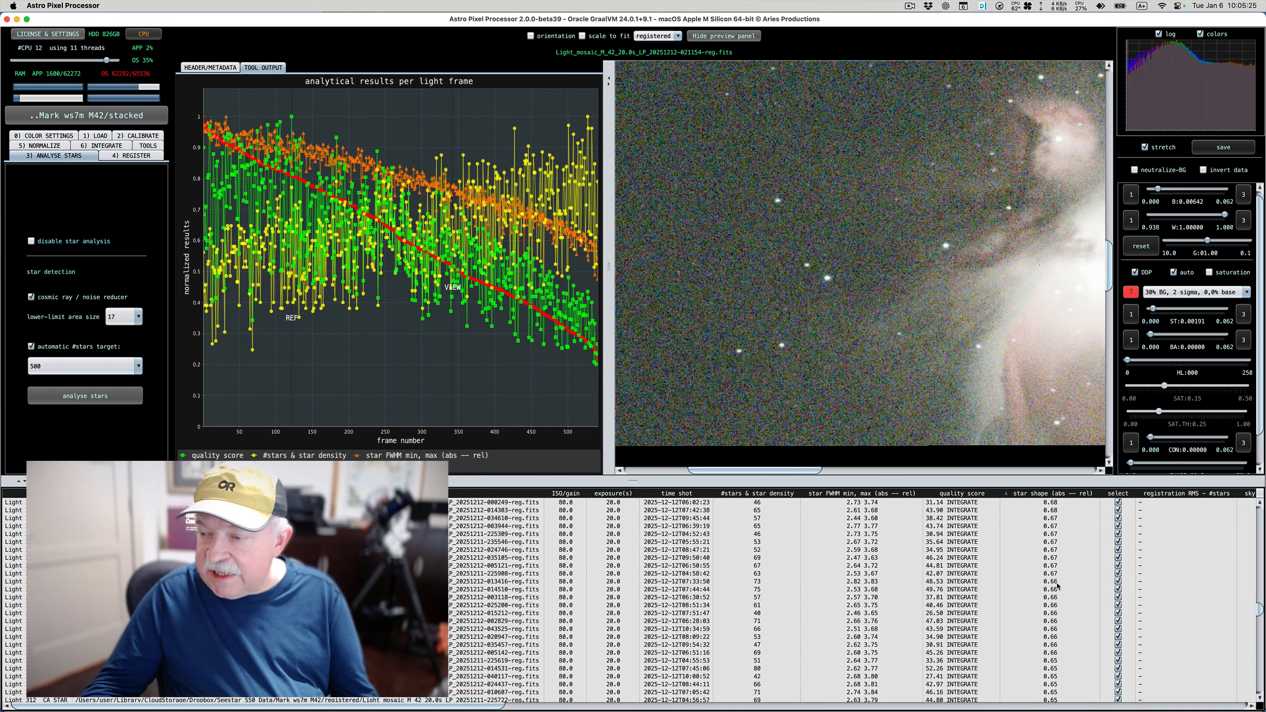
scroll(1058, 587, up, 5)
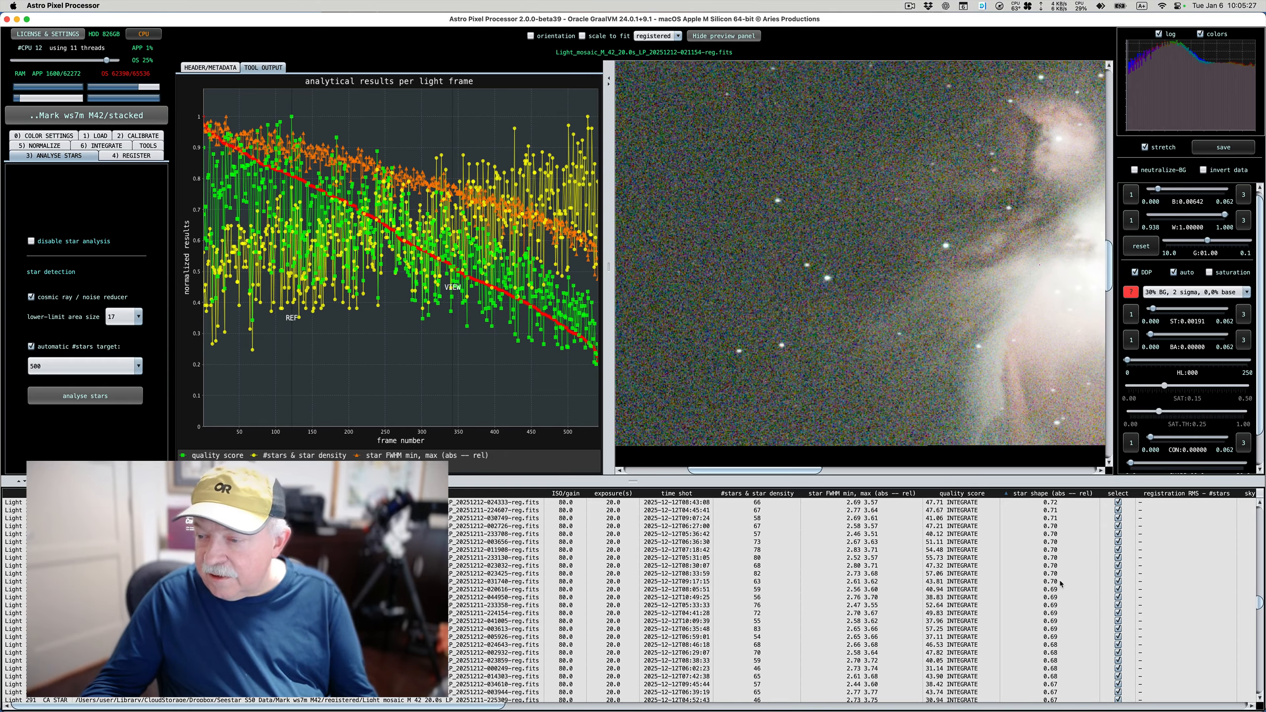
click(1060, 582)
right_click(1060, 582)
mouse_move(1144, 587)
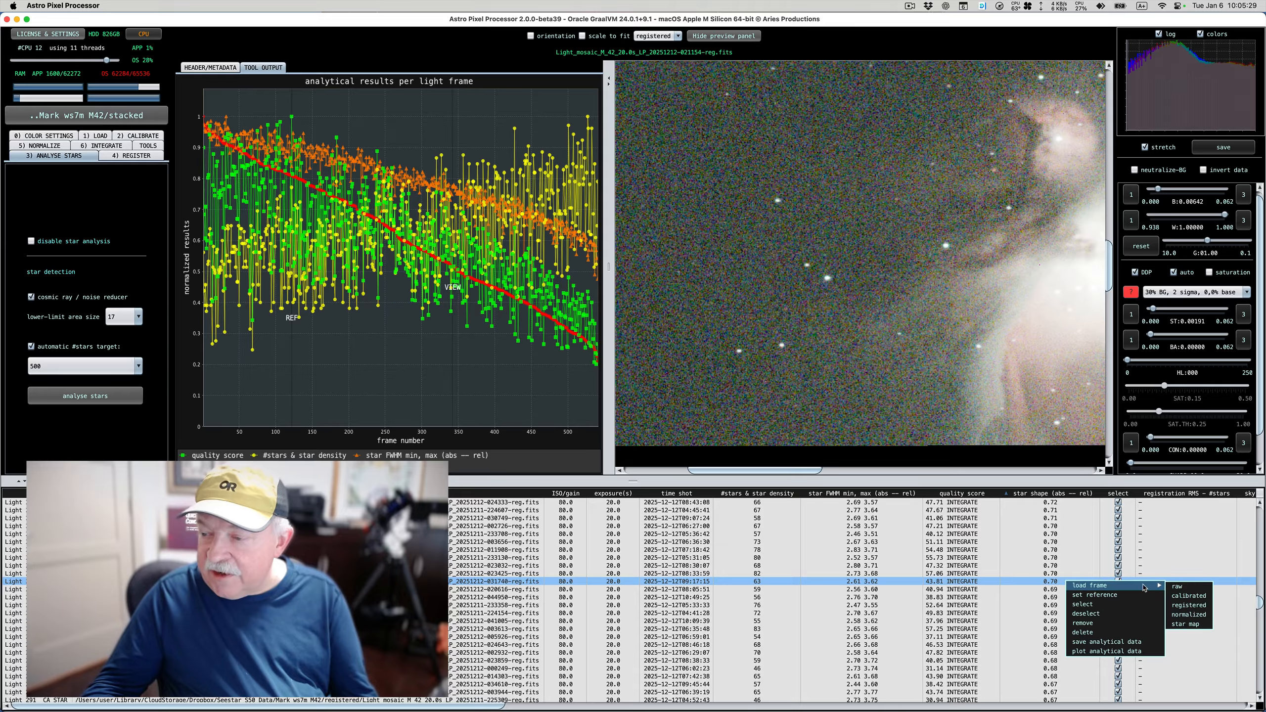
click(1173, 605)
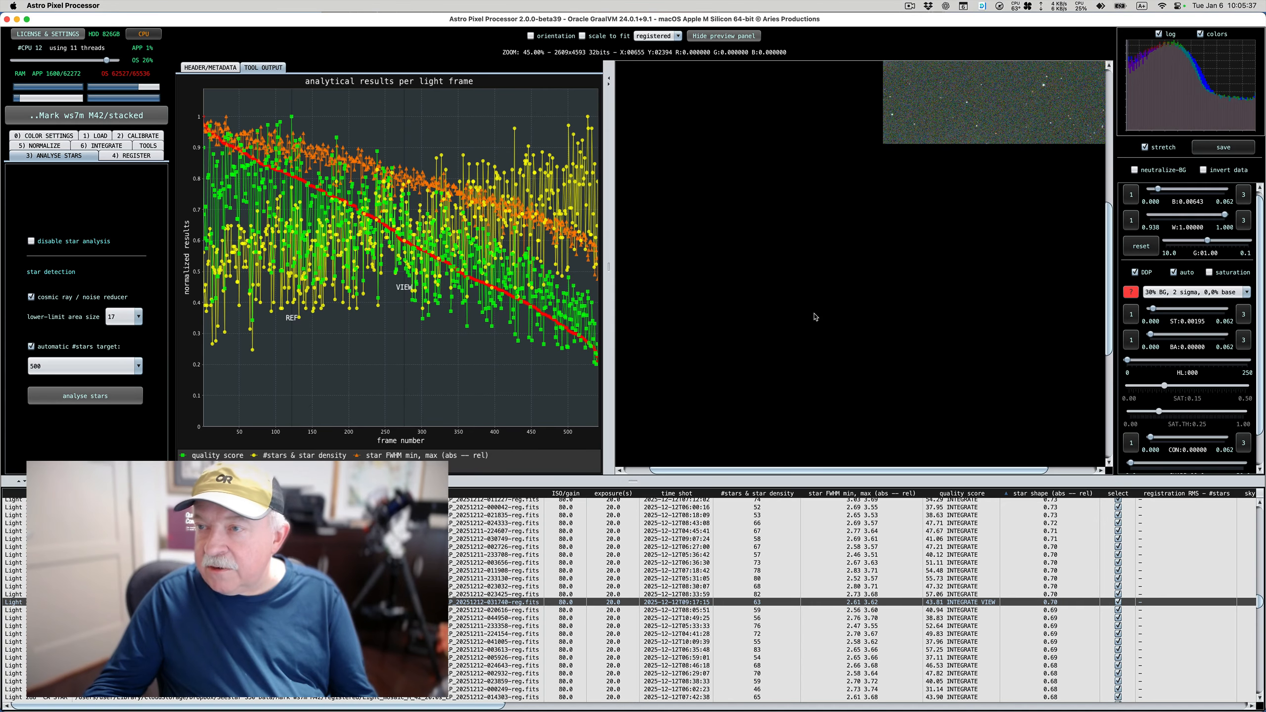
scroll(816, 317, down, 3)
scroll(944, 146, up, 5)
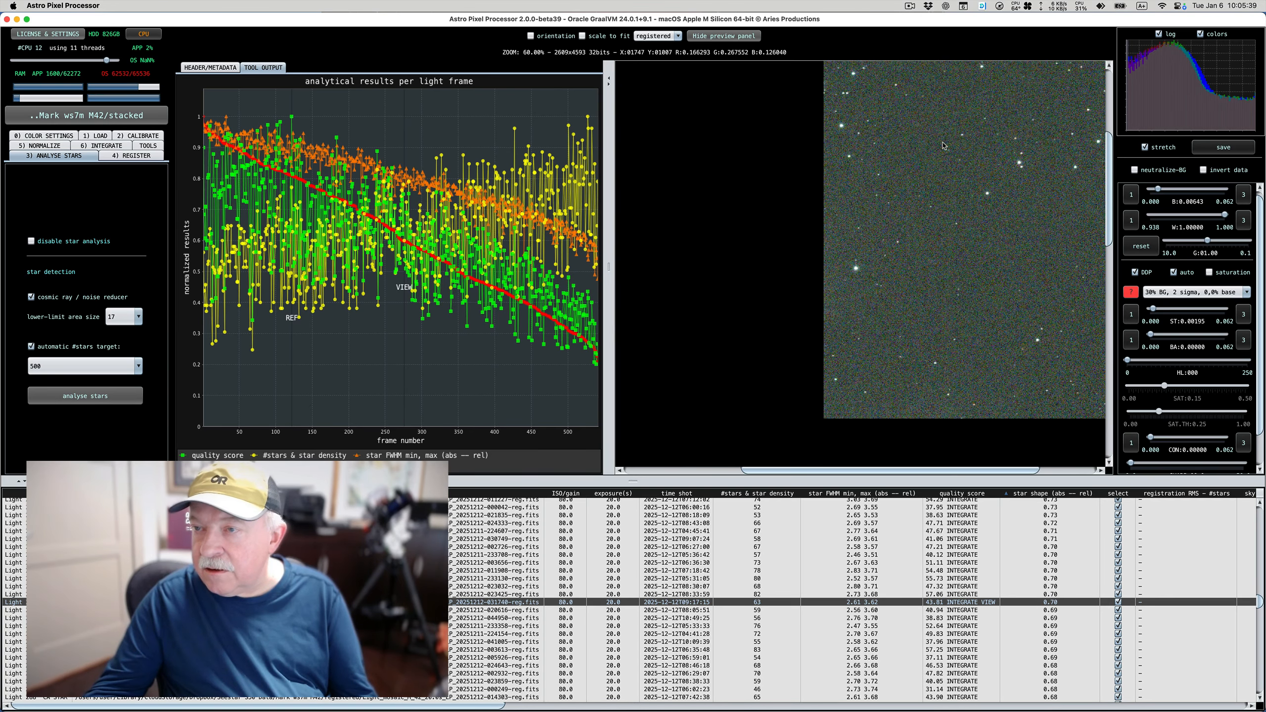
scroll(944, 145, up, 3)
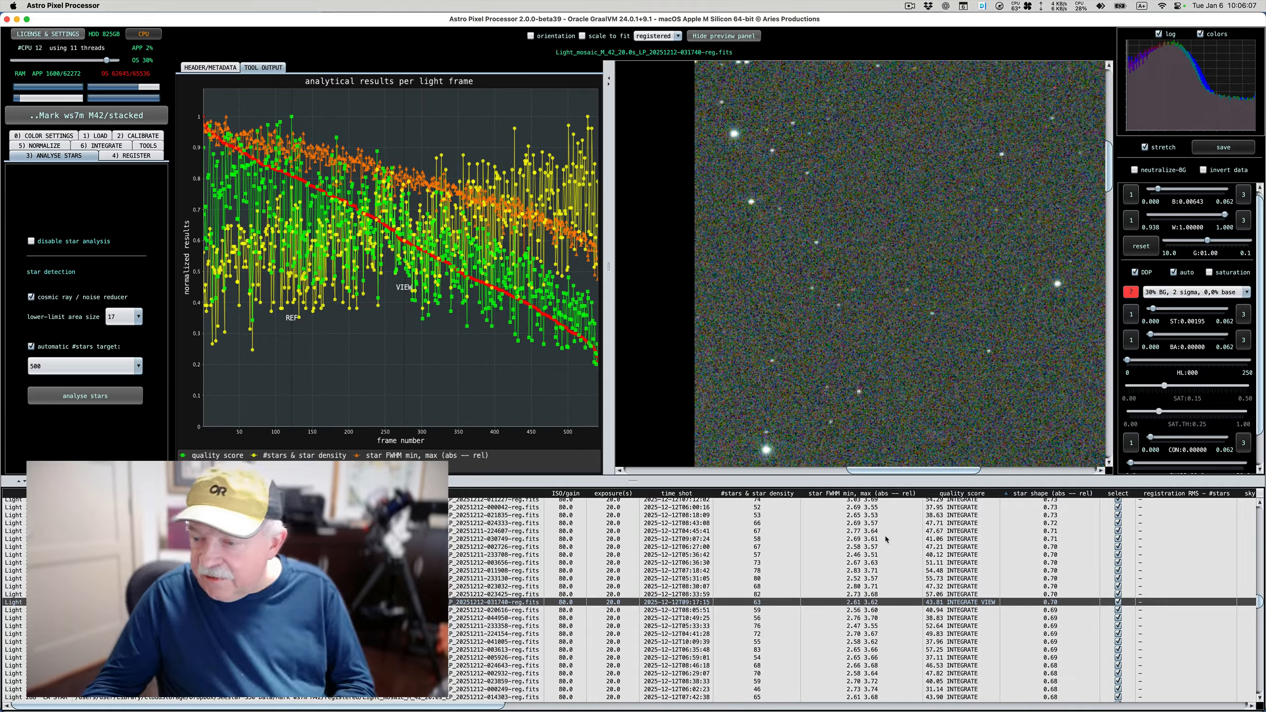
Deselect all light frames with a star shape of 0.50 or lower so they are left out of the stack
scroll(886, 538, down, 15)
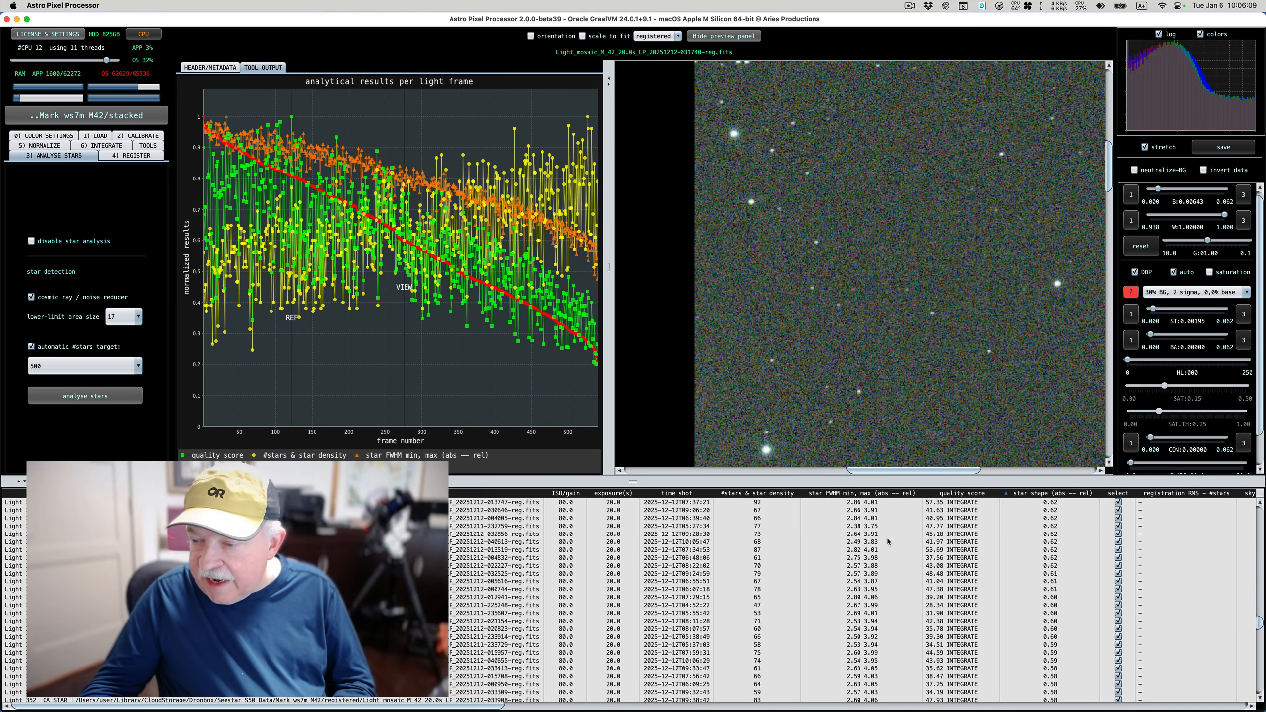
scroll(886, 539, down, 3)
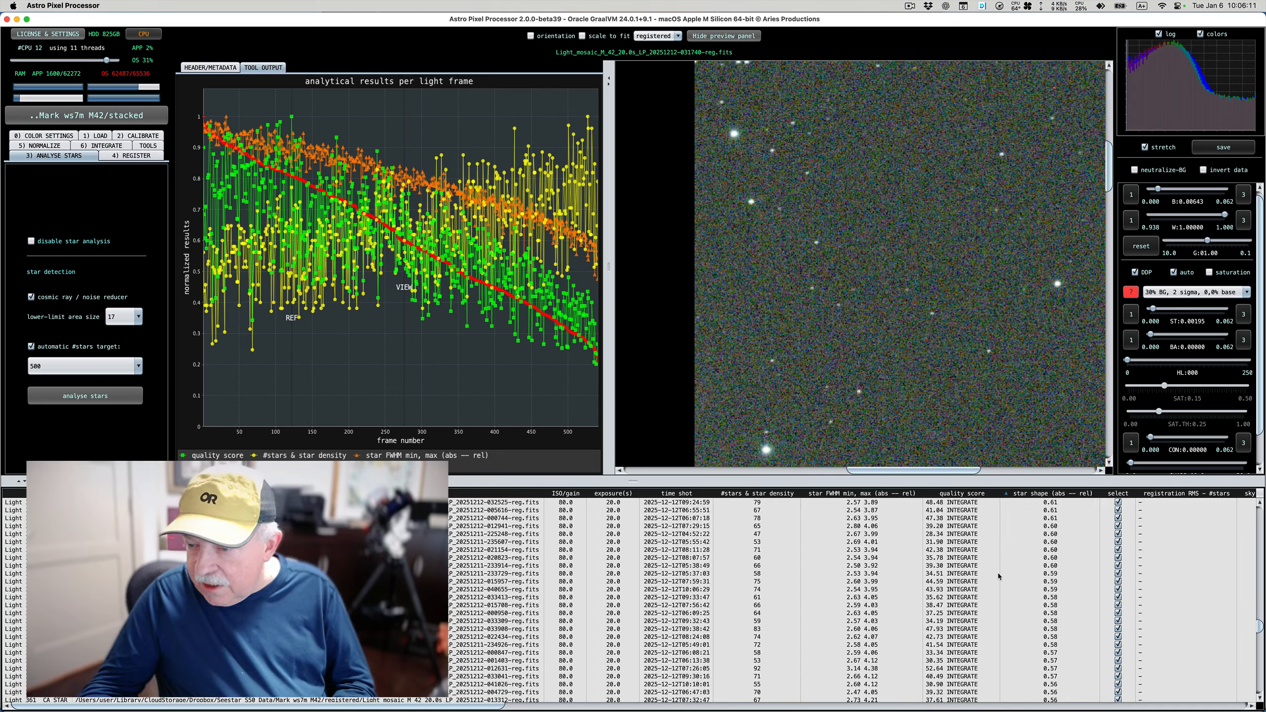
scroll(1020, 582, down, 9)
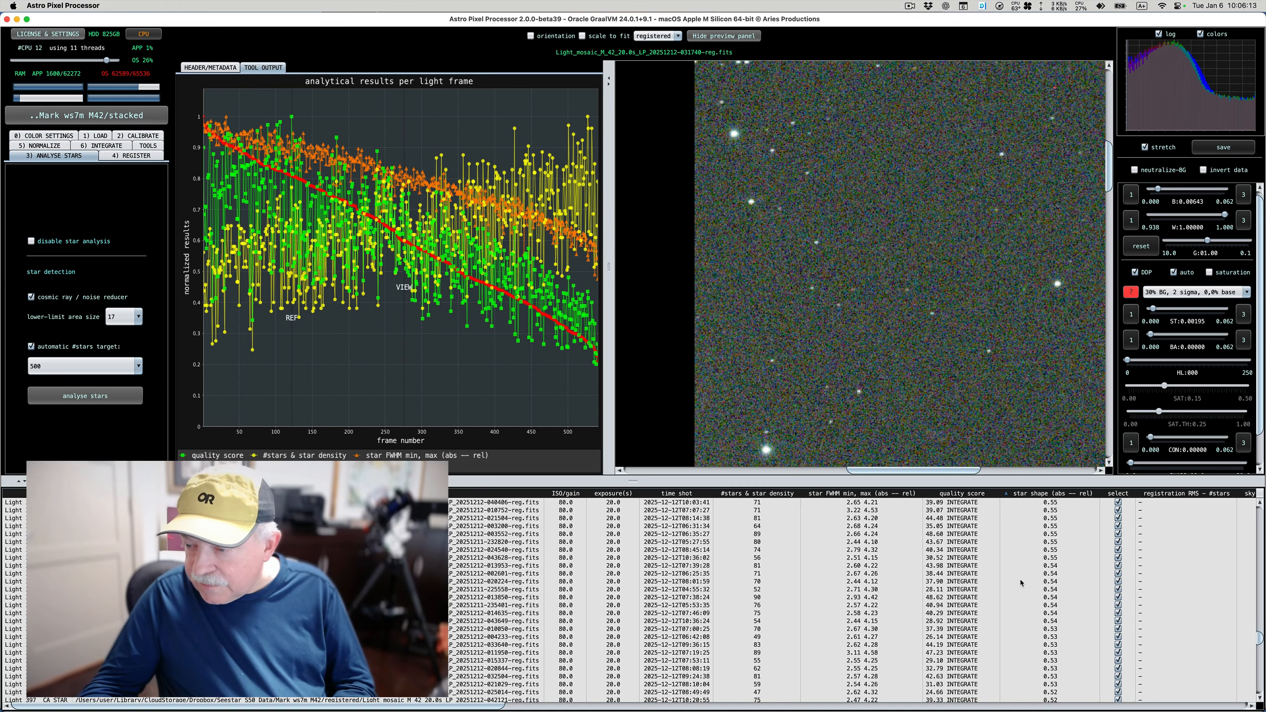
scroll(1021, 582, down, 3)
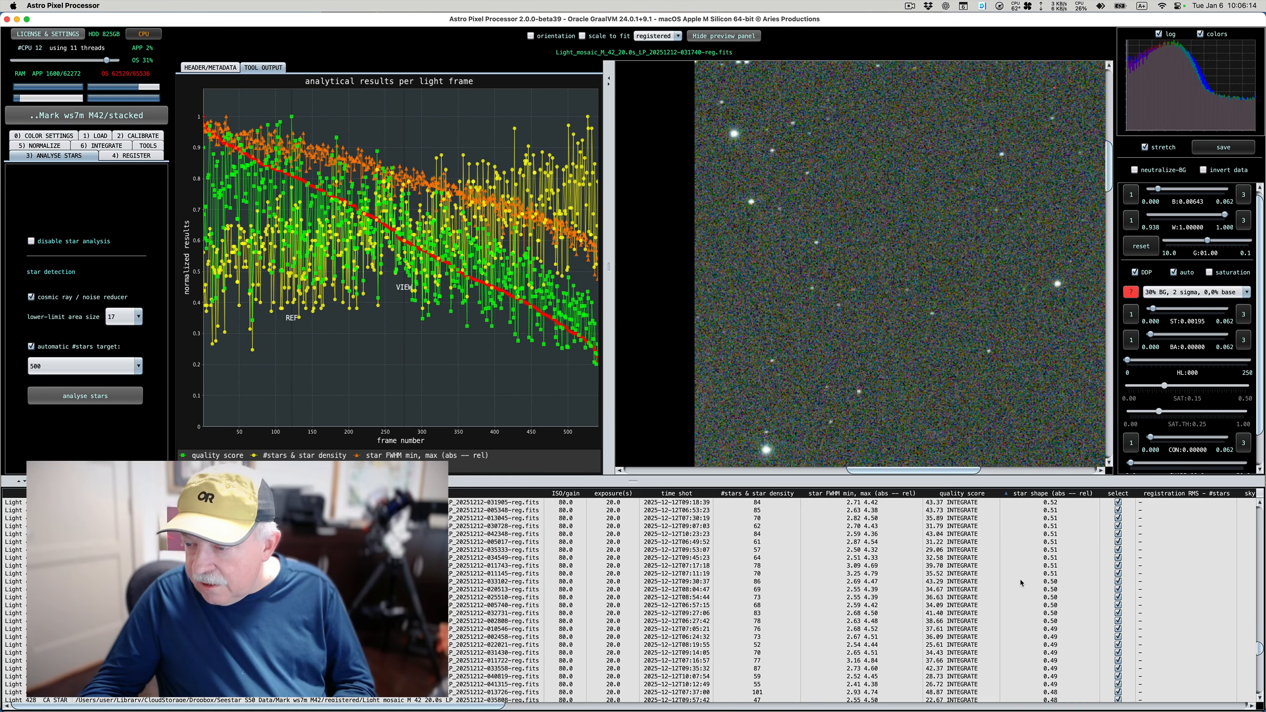
click(1046, 581)
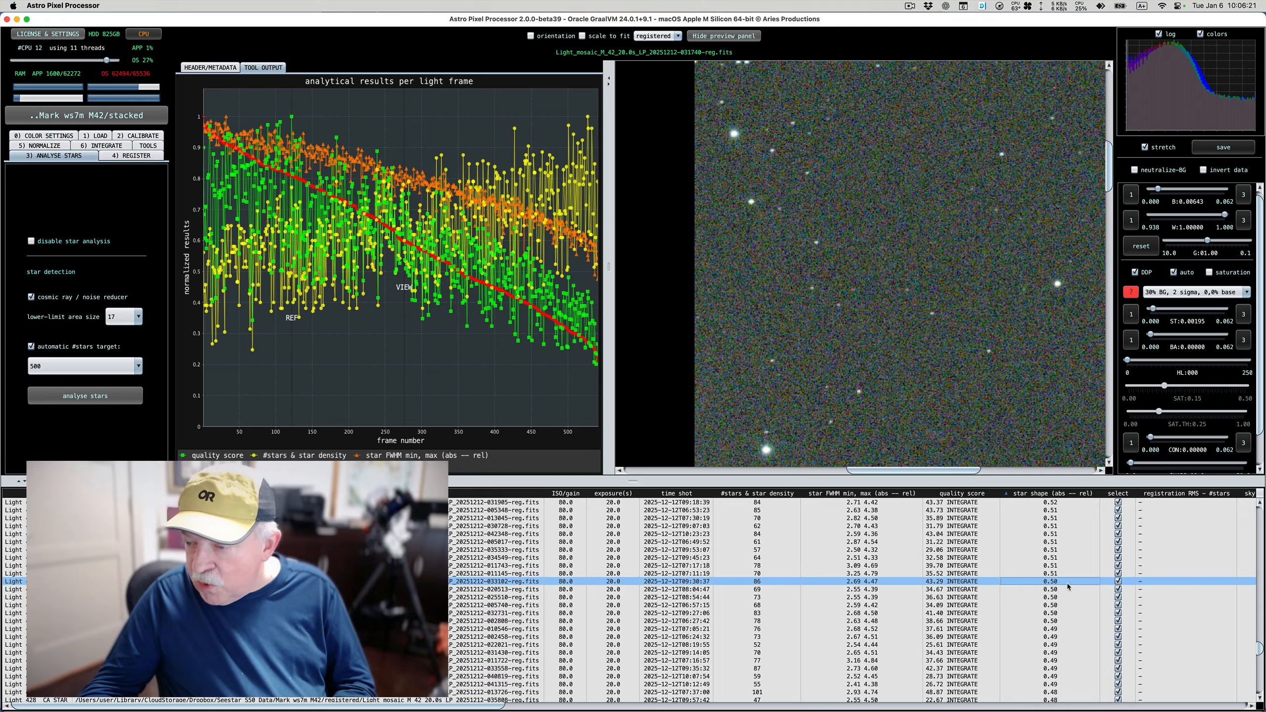
scroll(1067, 583, down, 3)
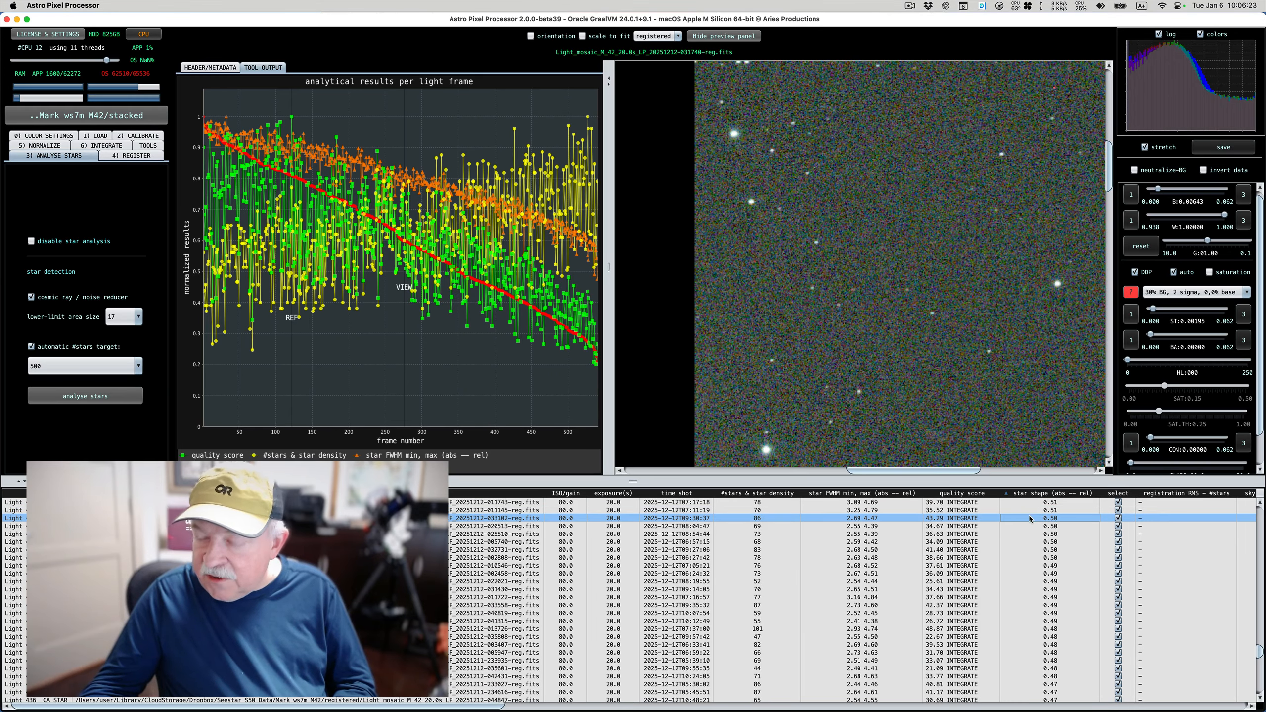
scroll(1034, 549, down, 20)
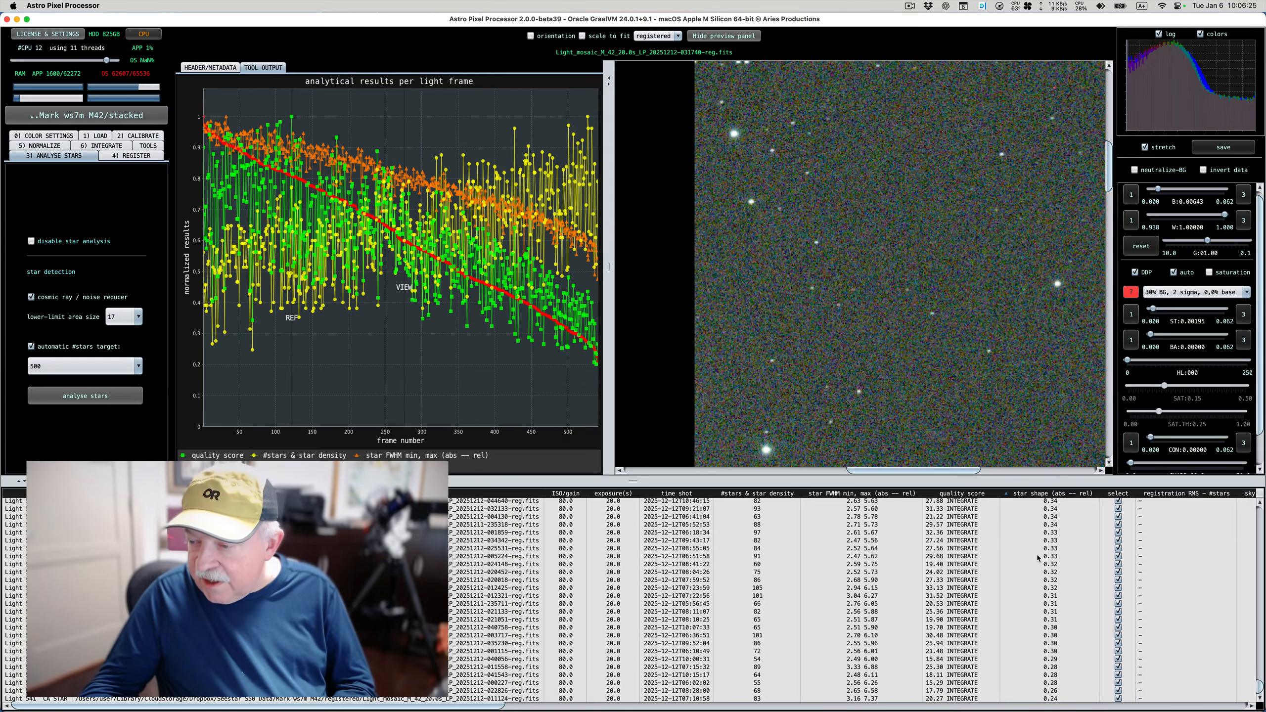
shift+click(1056, 700)
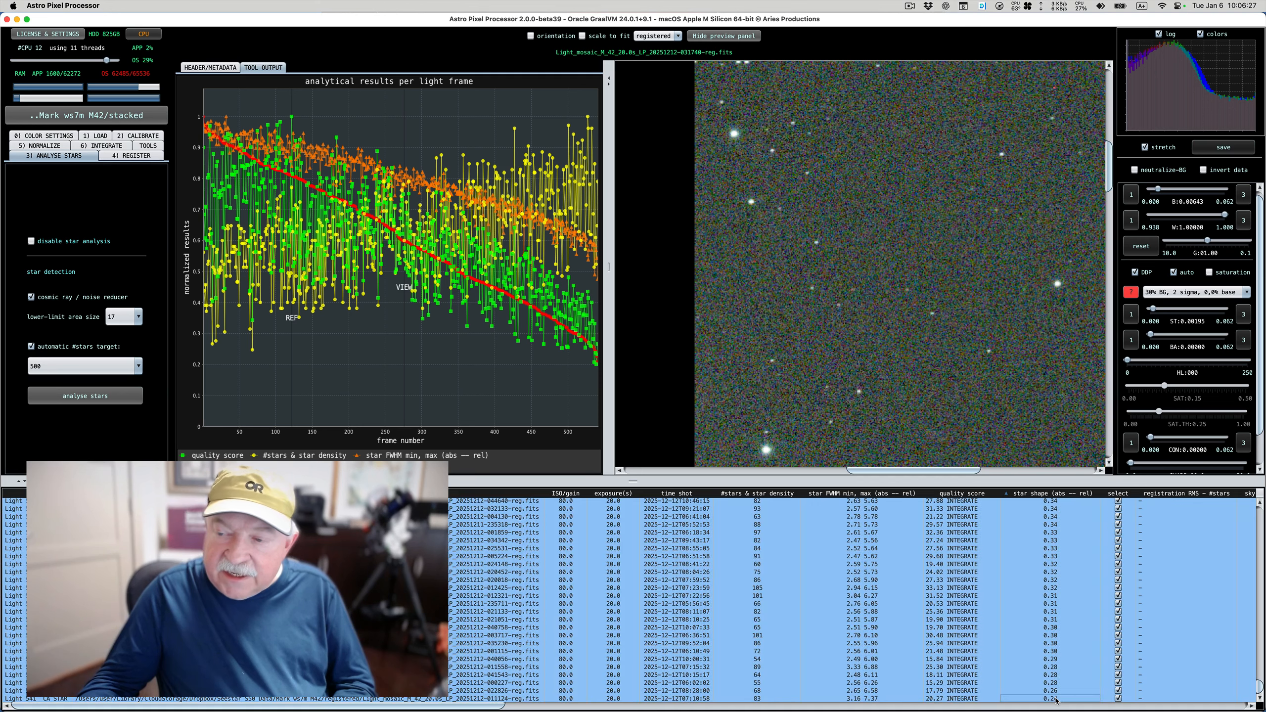
right_click(998, 559)
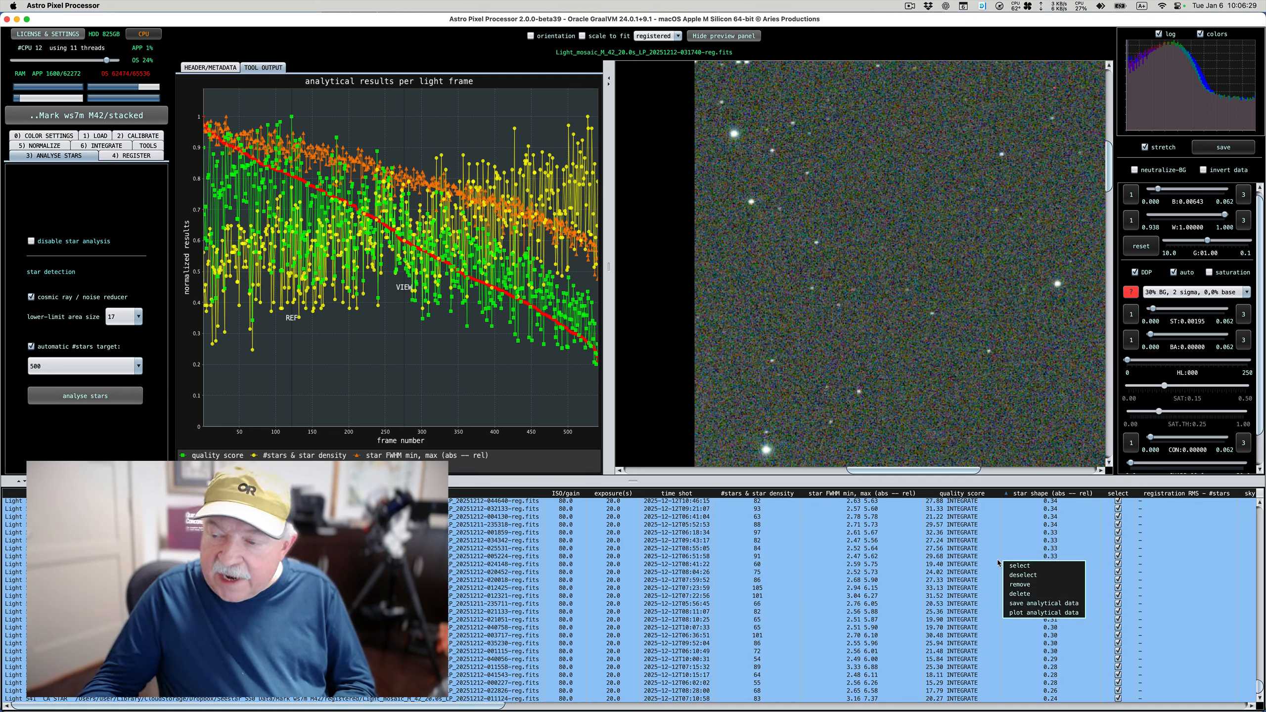
click(1026, 577)
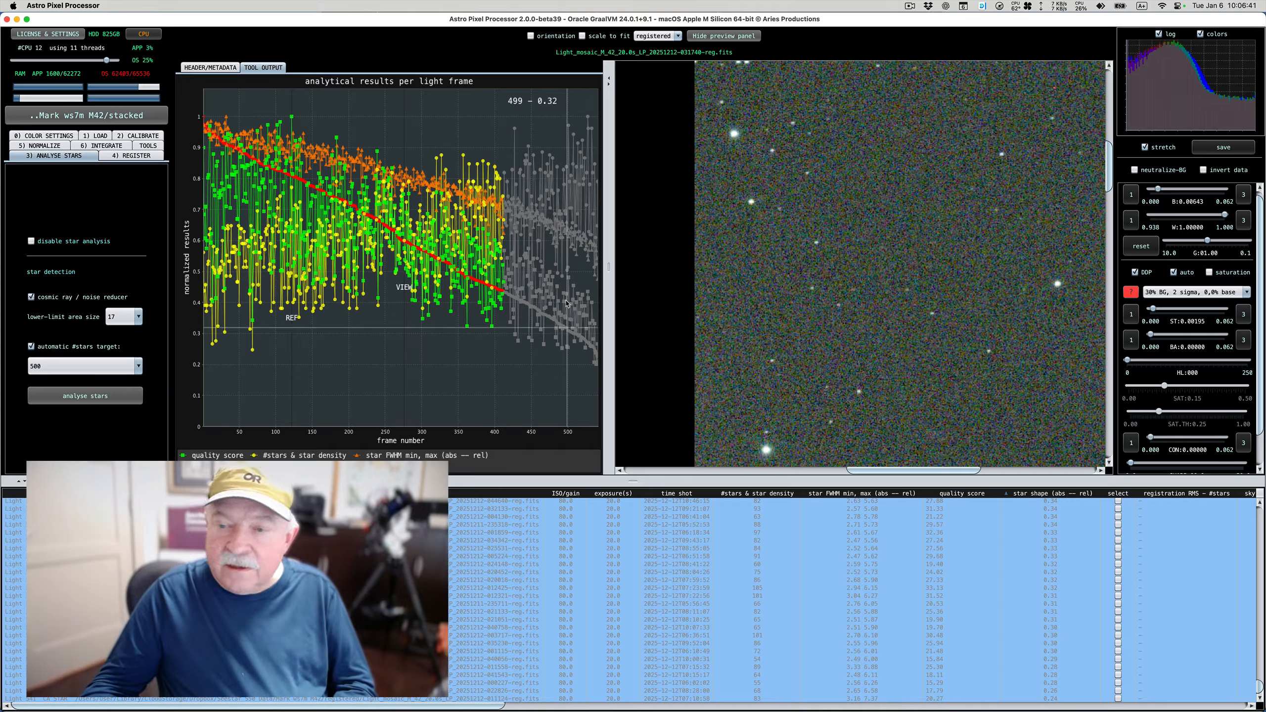
Check the boundary between the kept and deselected frames in the frame list, including its columns through to instrument and file details
scroll(810, 601, up, 6)
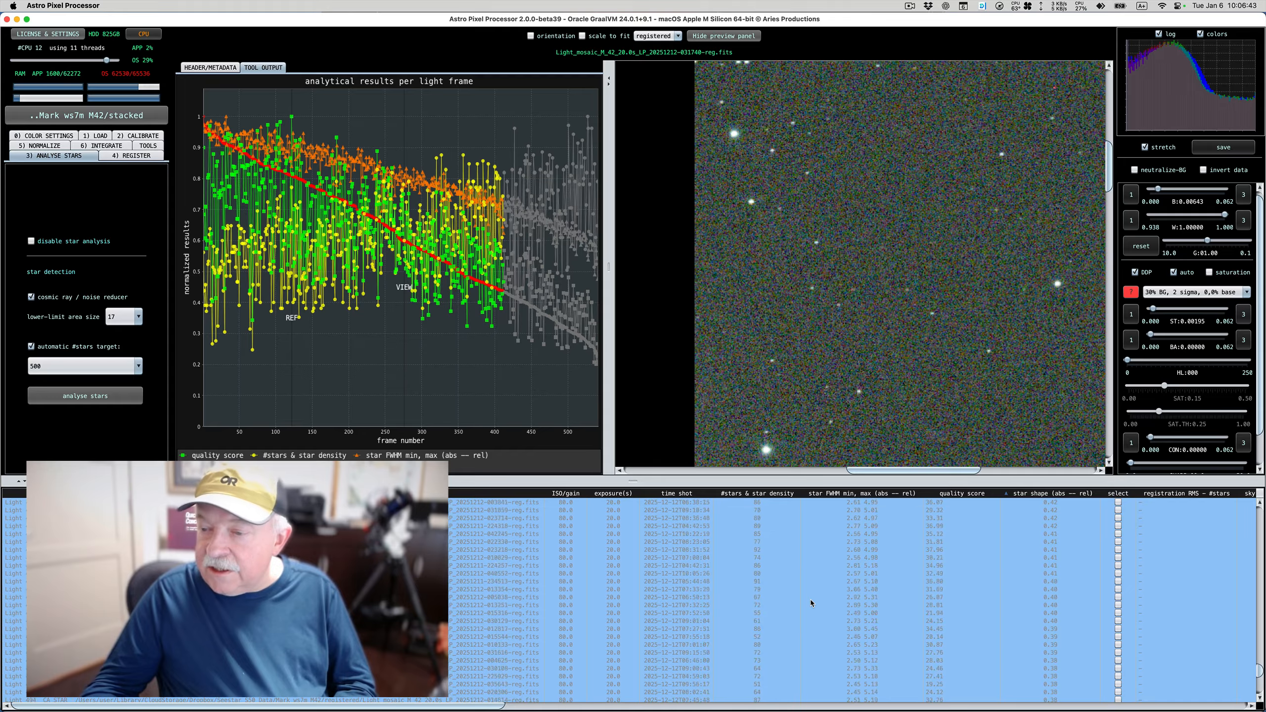
scroll(810, 600, up, 5)
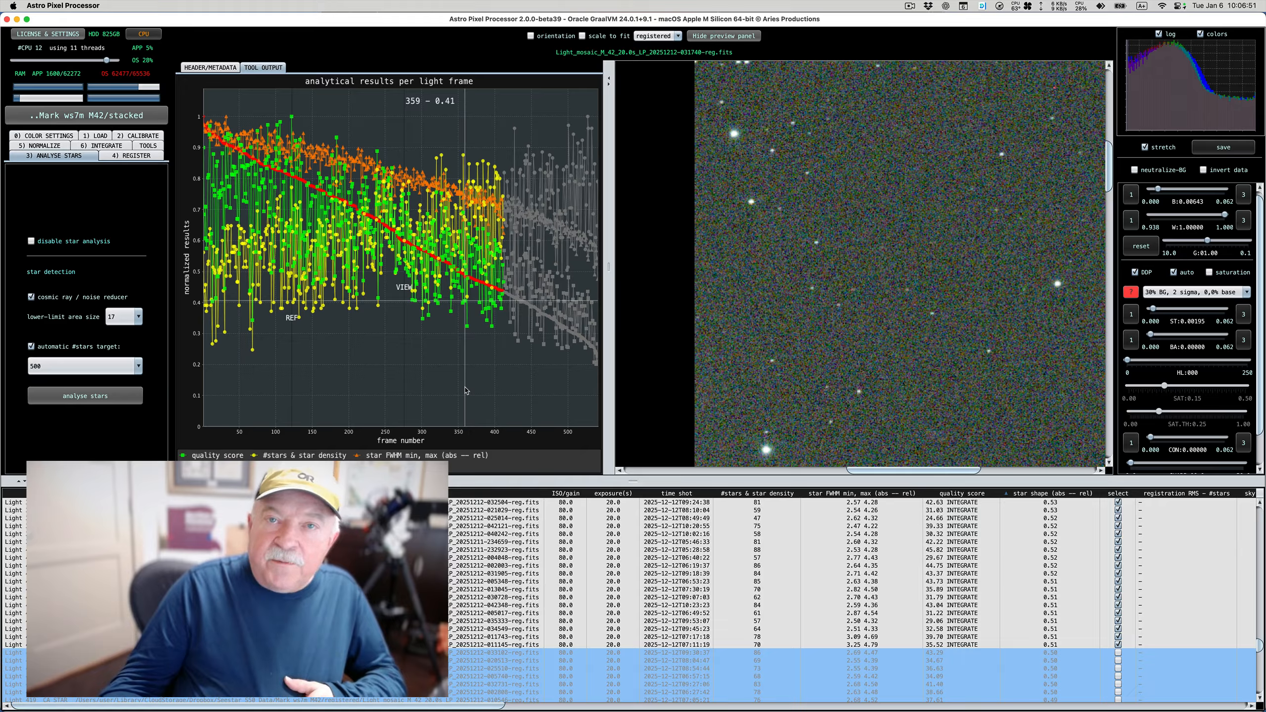
right_click(676, 662)
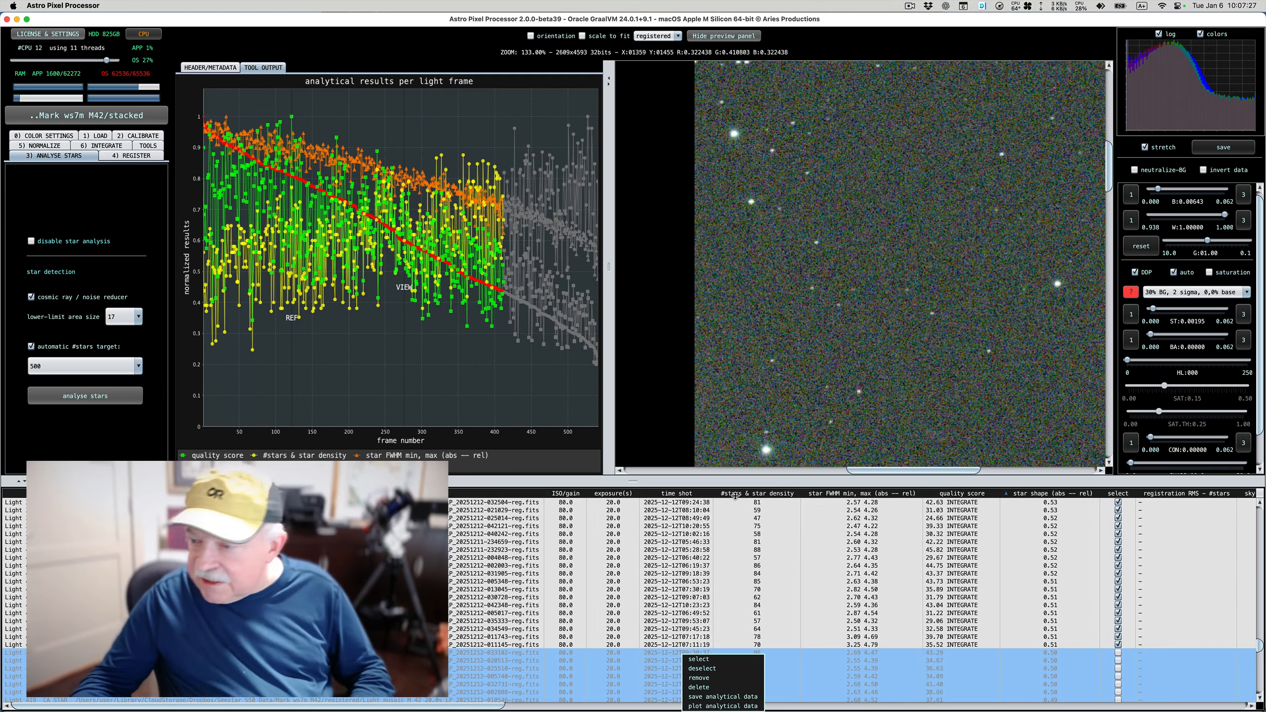
click(1047, 520)
scroll(1048, 519, right, 10)
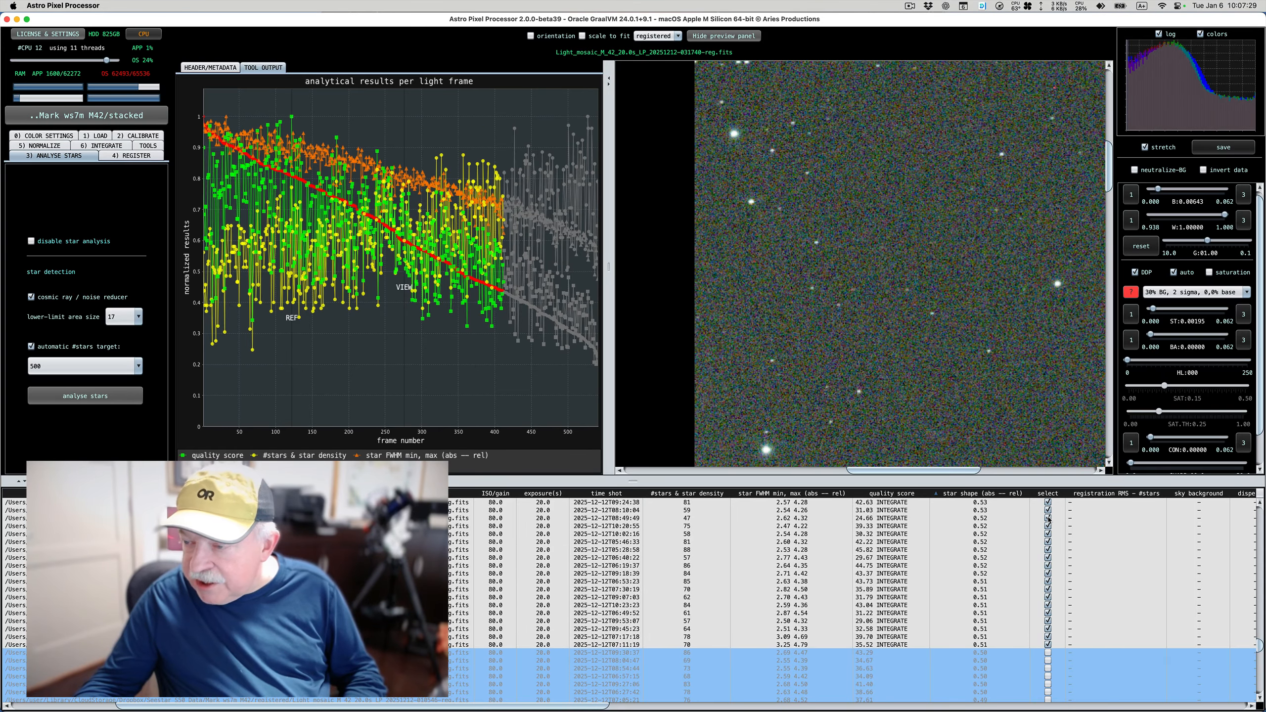
scroll(1048, 517, down, 1)
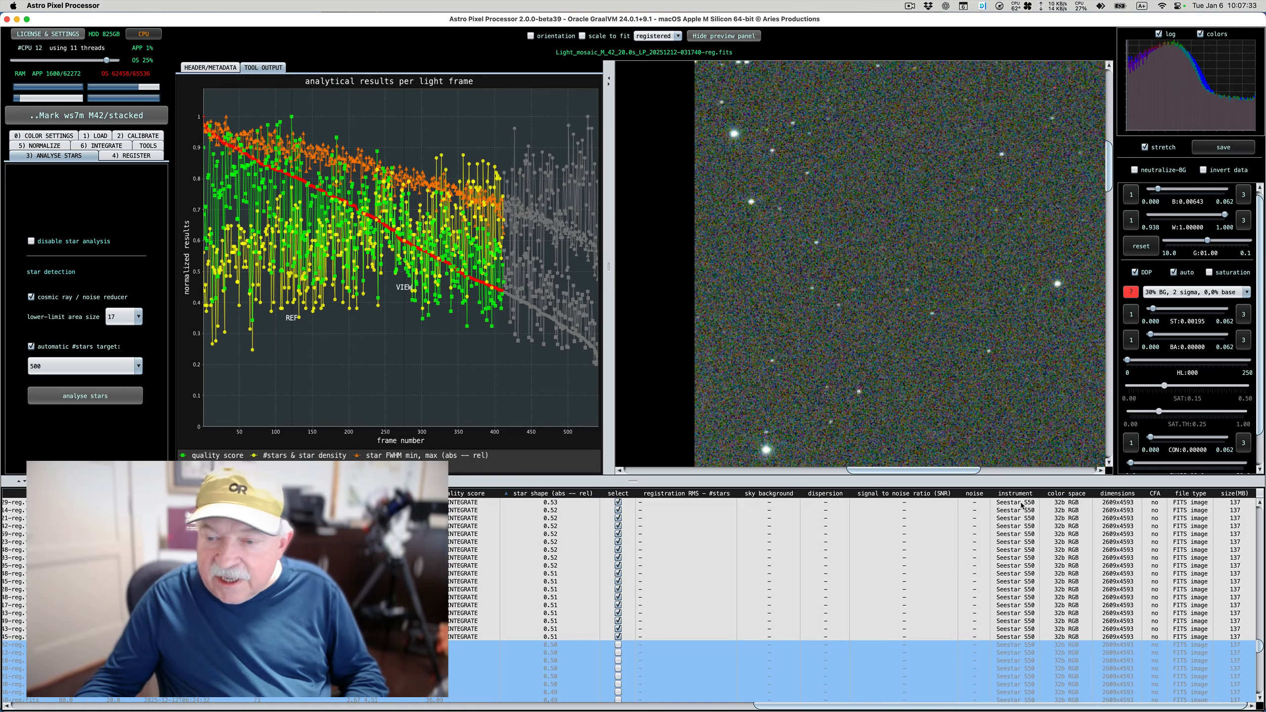
scroll(1024, 505, left, 10)
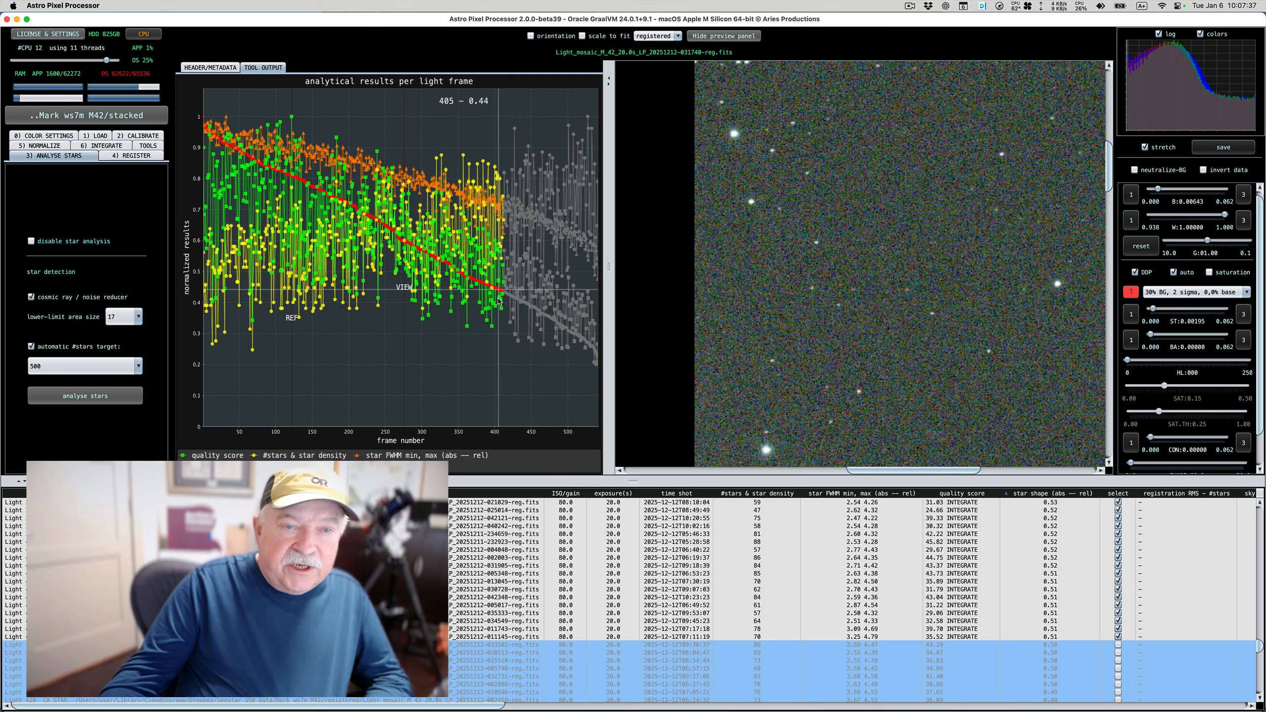
Disable registration for the already registered light frames
click(138, 157)
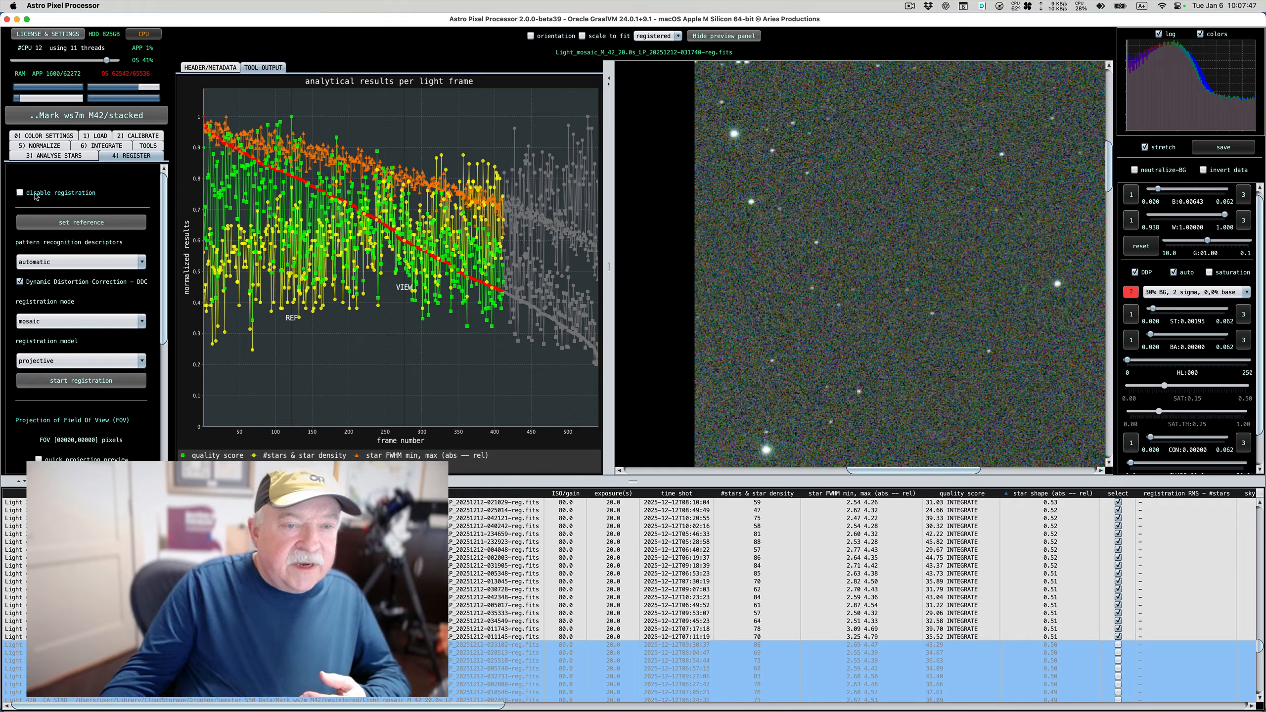
click(20, 193)
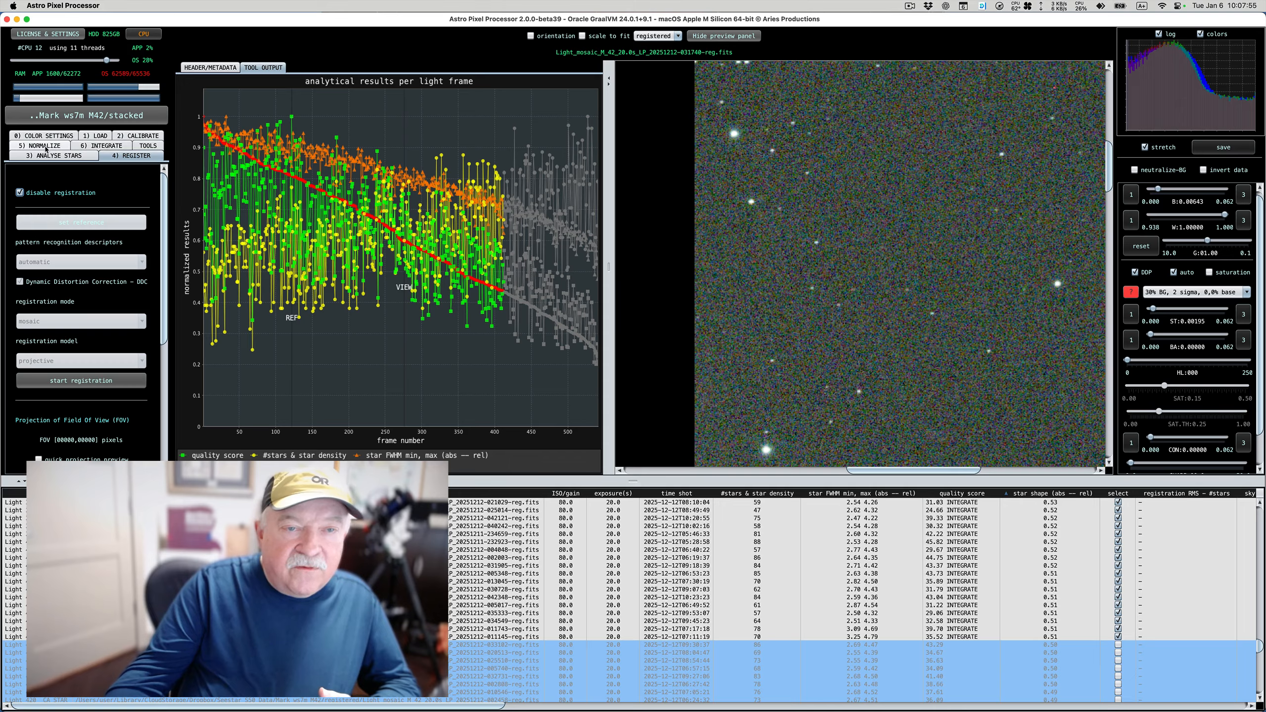
Review the integration settings, from the channel options and lights to stack through integrate method, outlier rejection, composition and local normalization correction
click(94, 146)
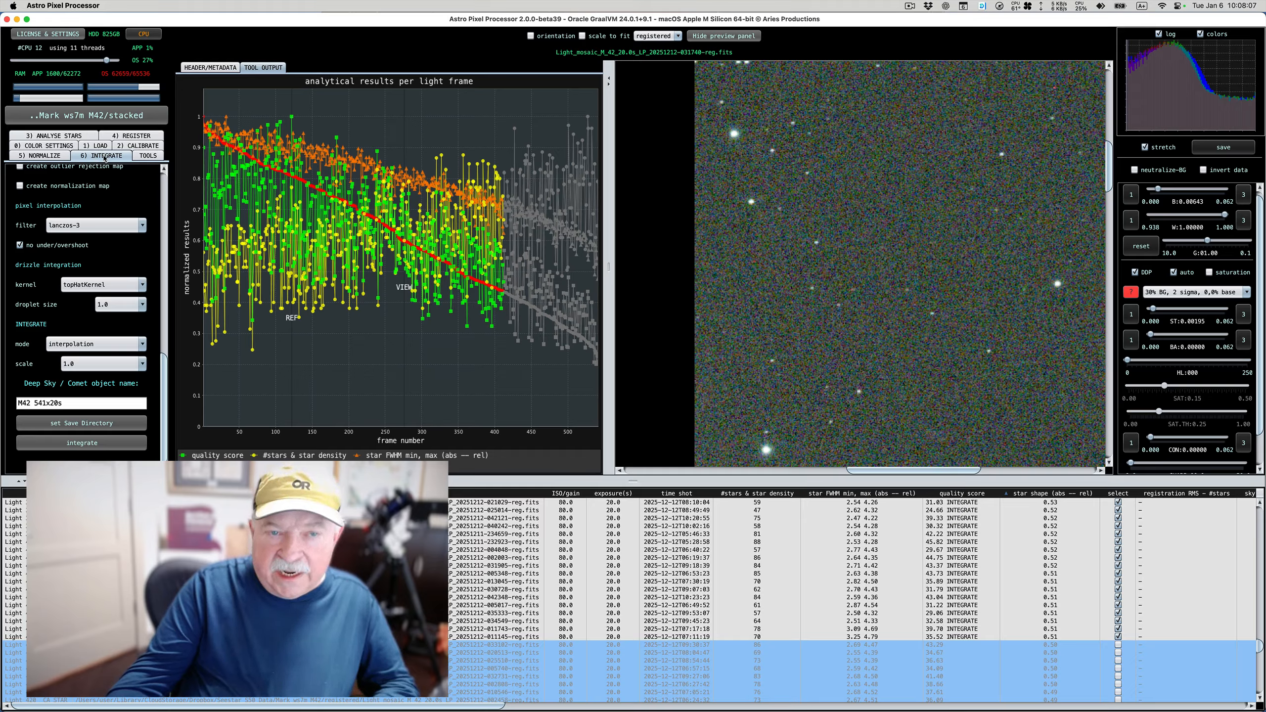
scroll(112, 209, up, 10)
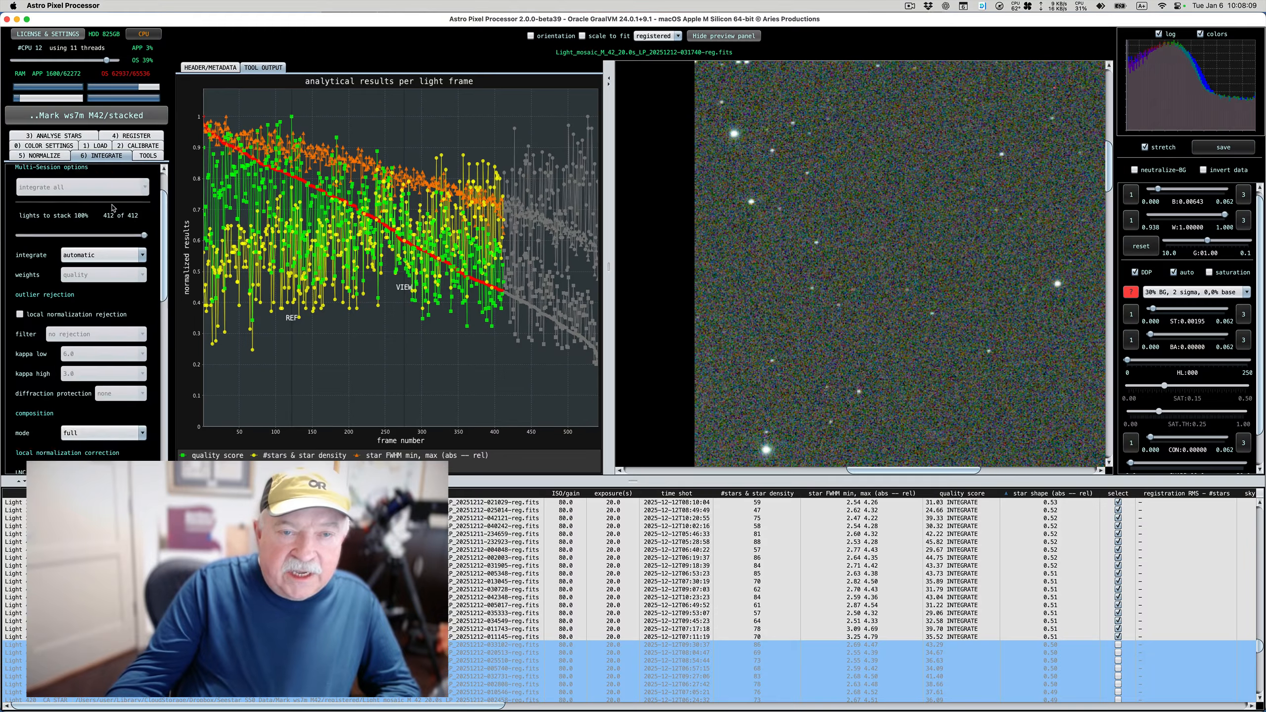
scroll(113, 209, up, 3)
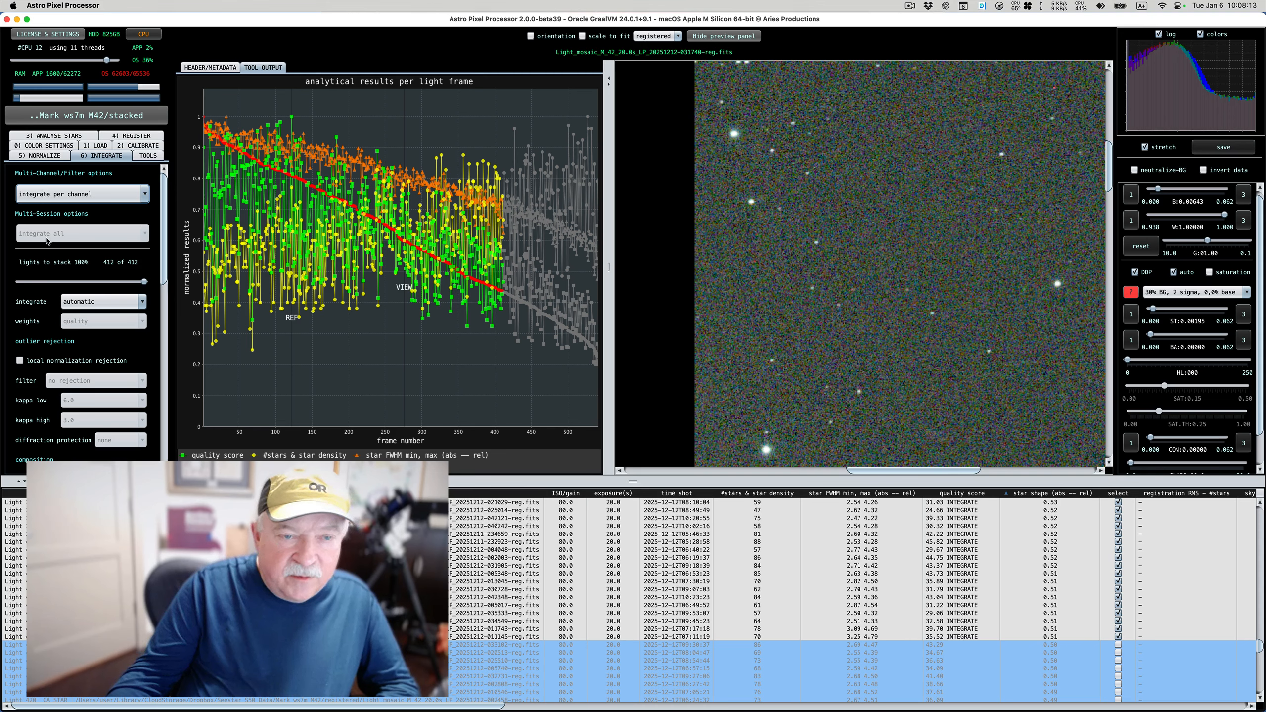
scroll(37, 268, down, 2)
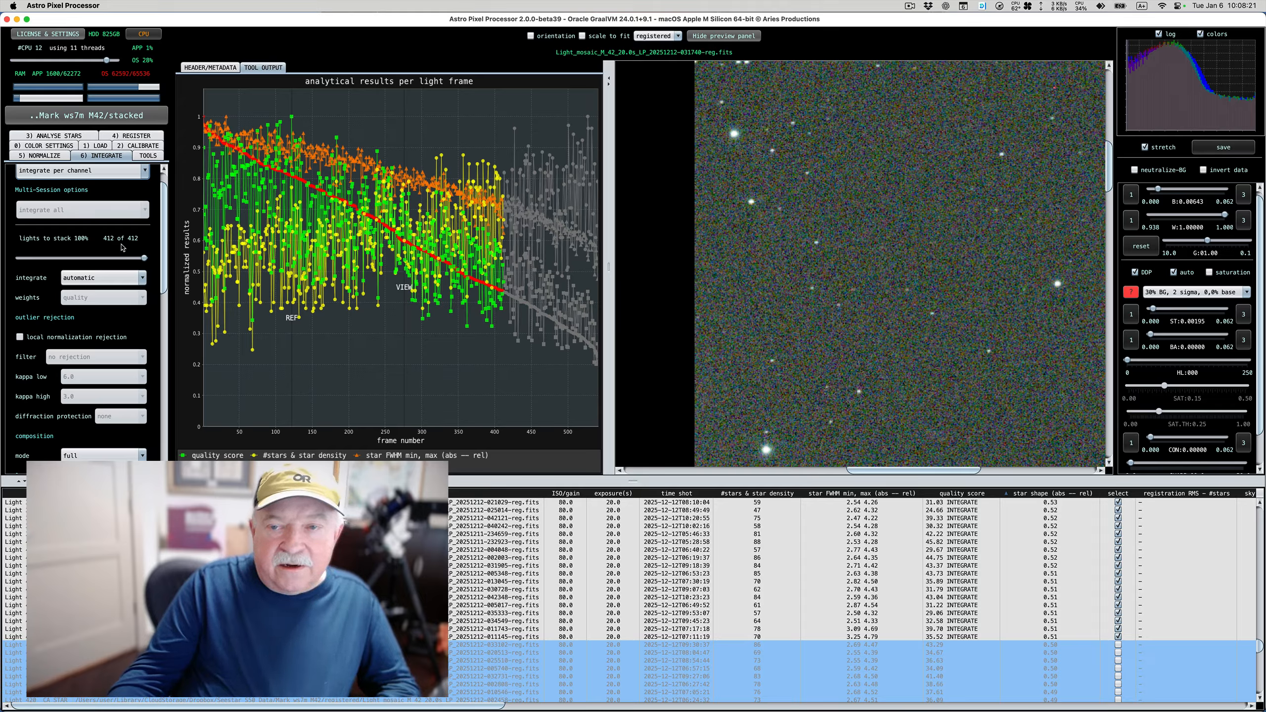
scroll(102, 243, down, 1)
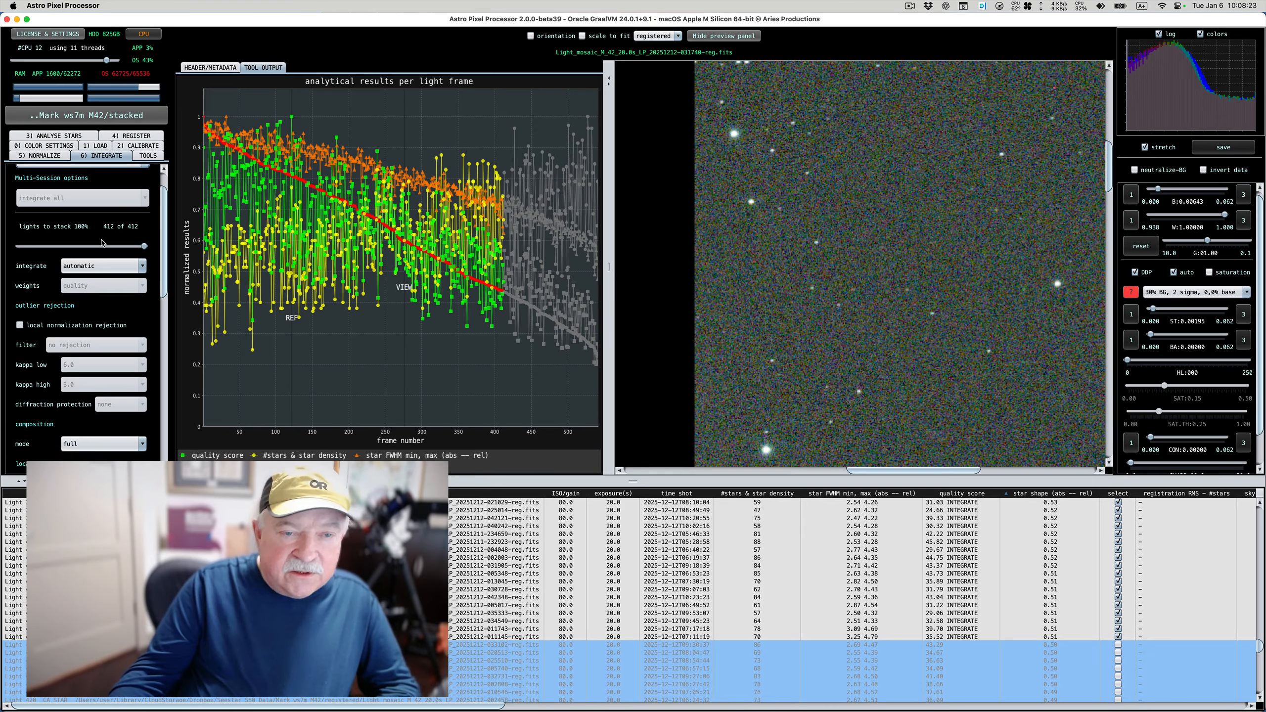
scroll(102, 242, down, 1)
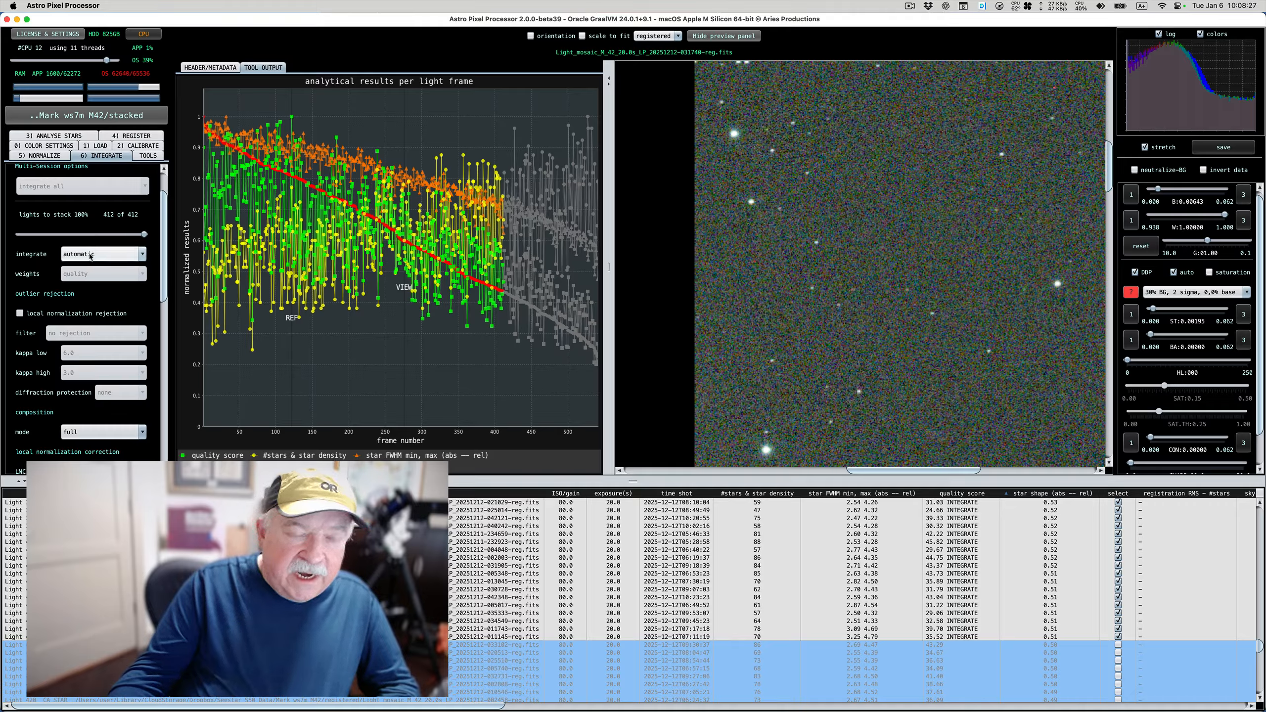
click(89, 255)
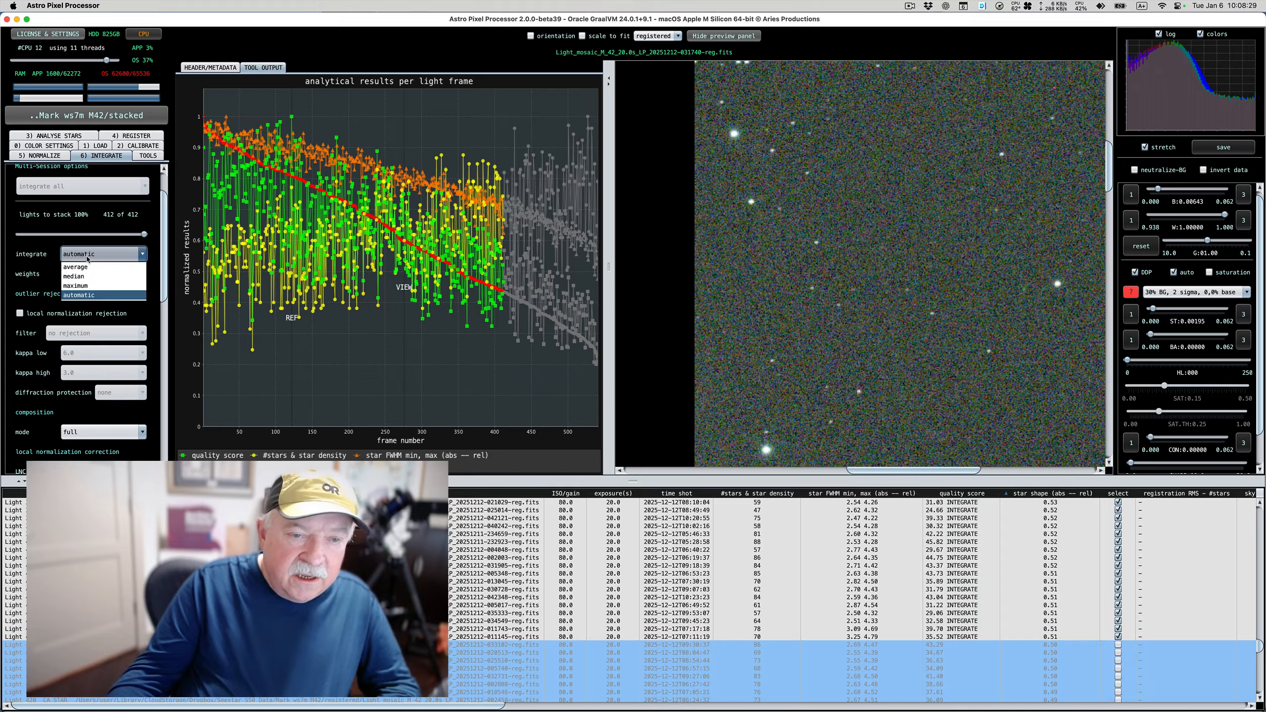
click(88, 256)
scroll(103, 307, down, 2)
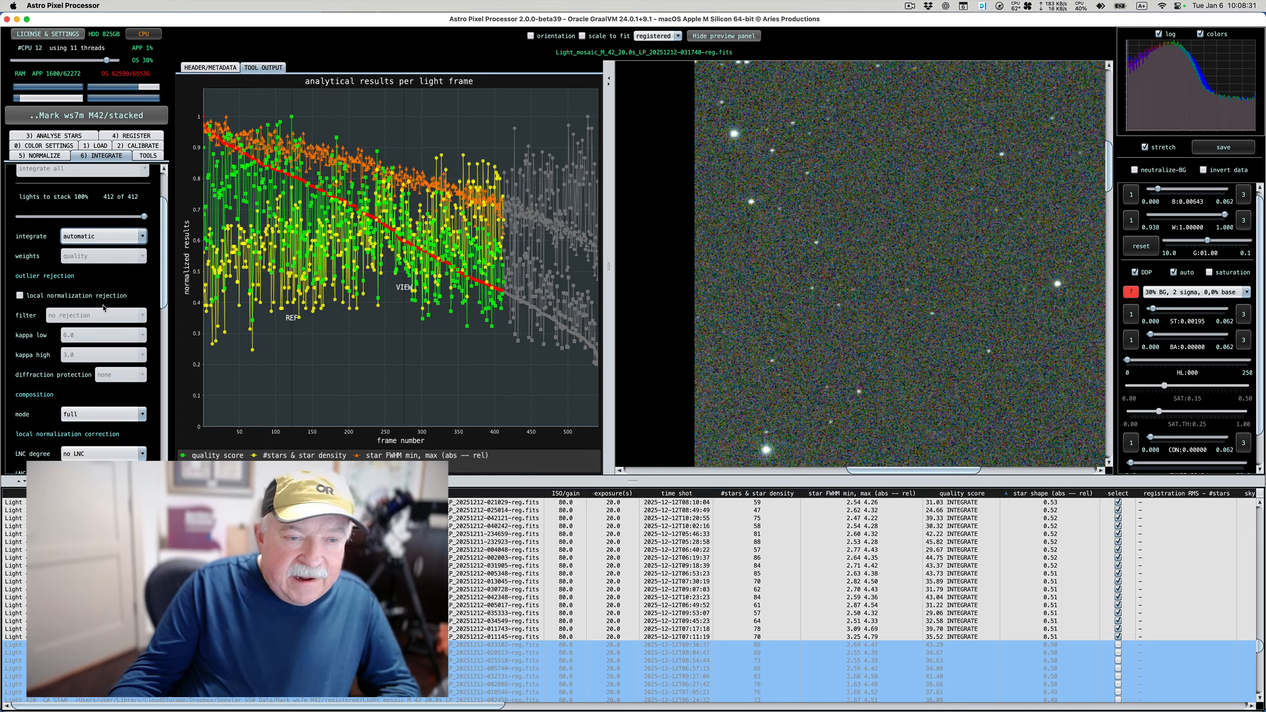
scroll(103, 308, down, 10)
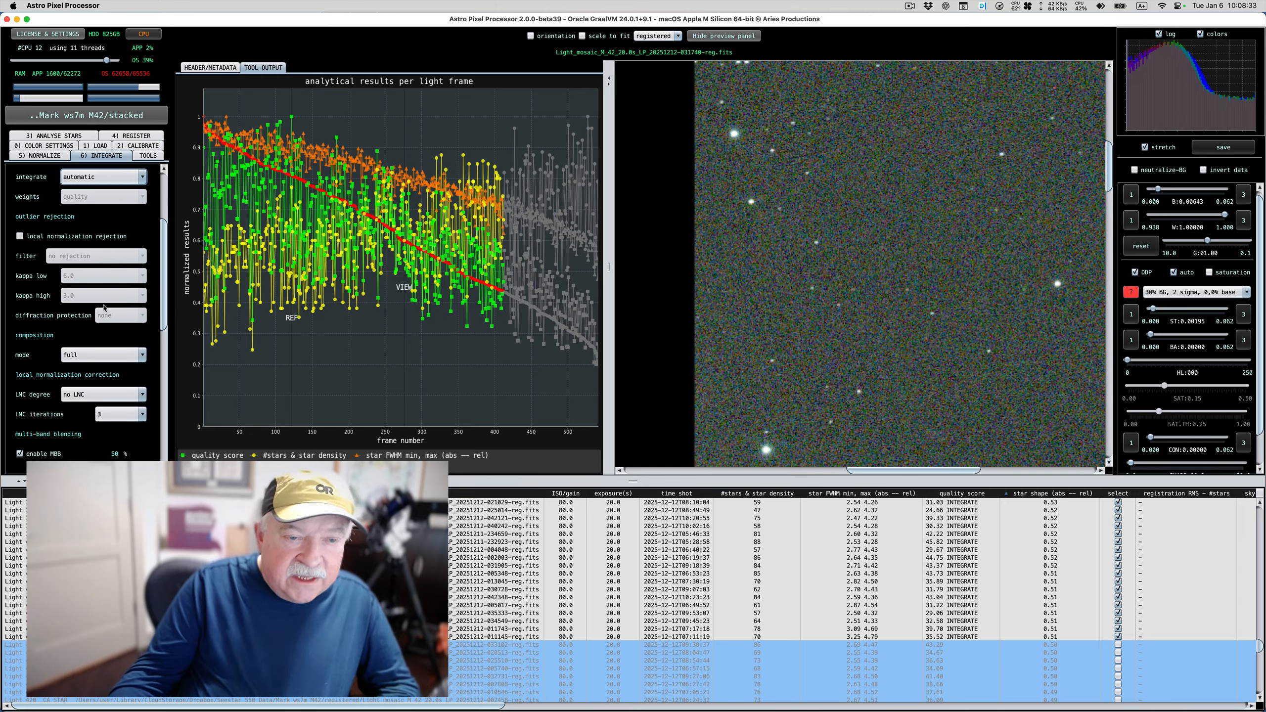
scroll(105, 307, down, 1)
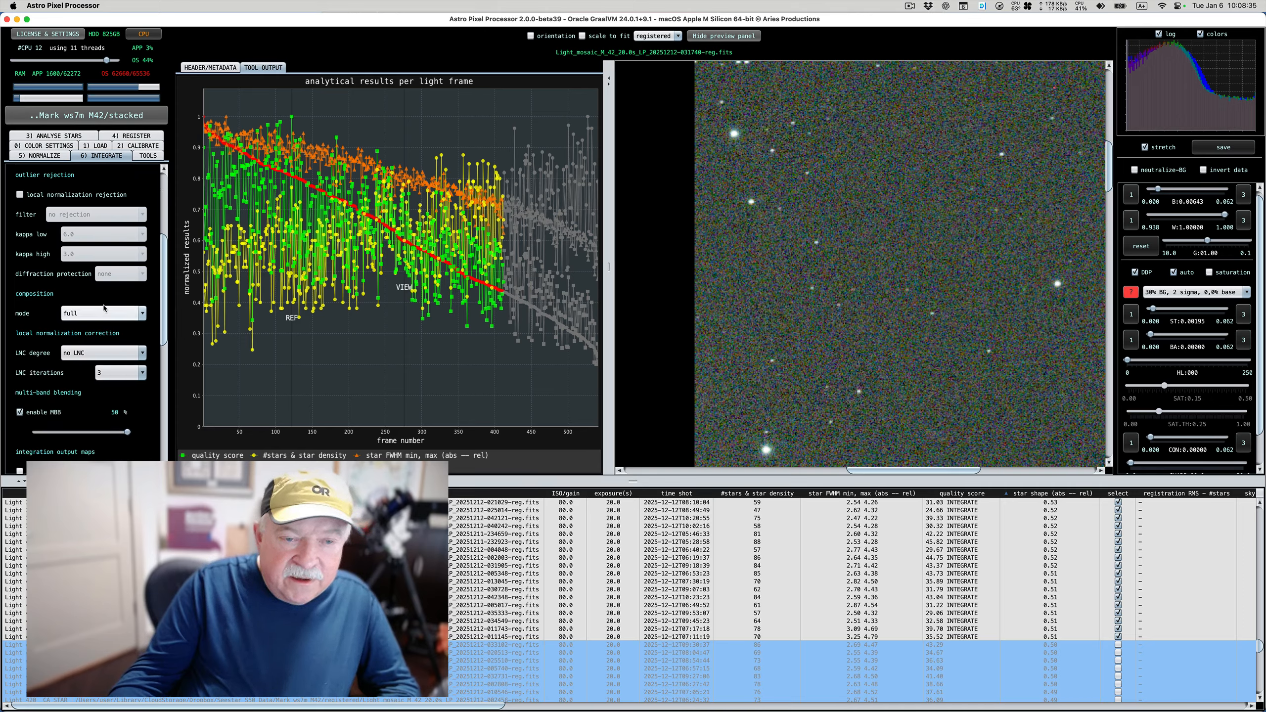
scroll(104, 308, down, 15)
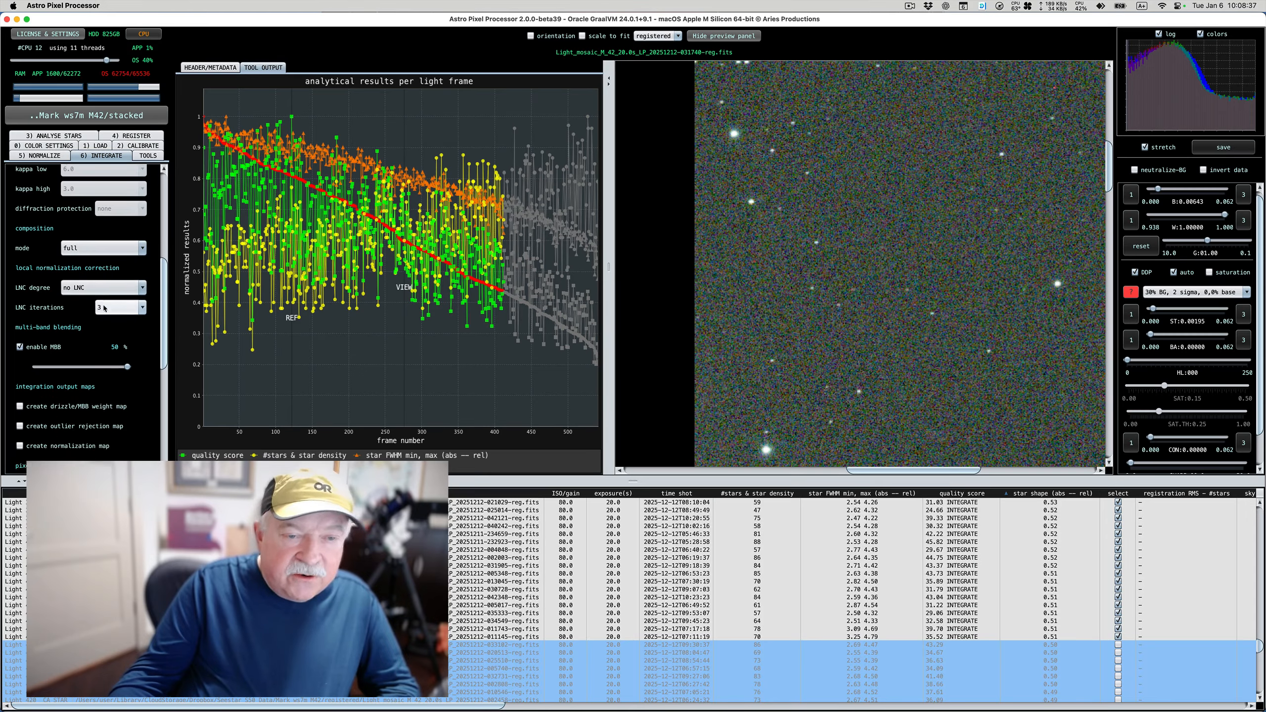
Try multi-band blending at 10, 20 and 30 %, and return it to 50 %
scroll(104, 308, down, 1)
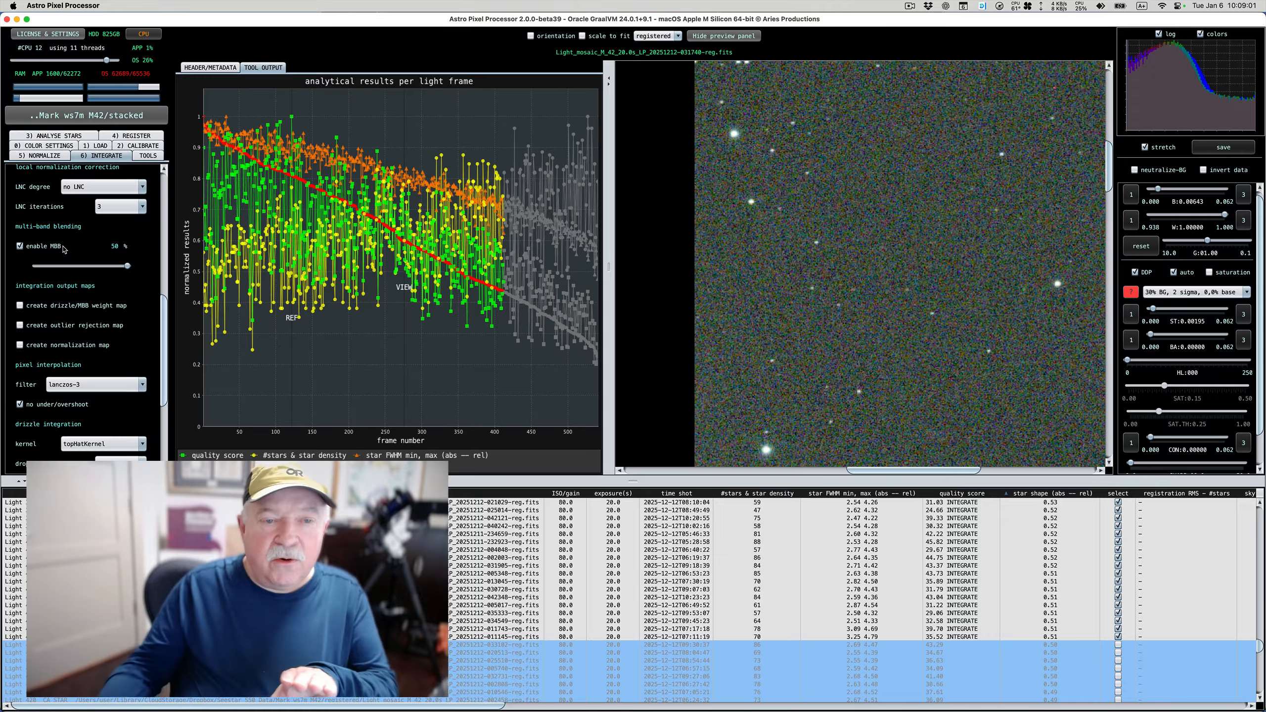
scroll(64, 249, down, 1)
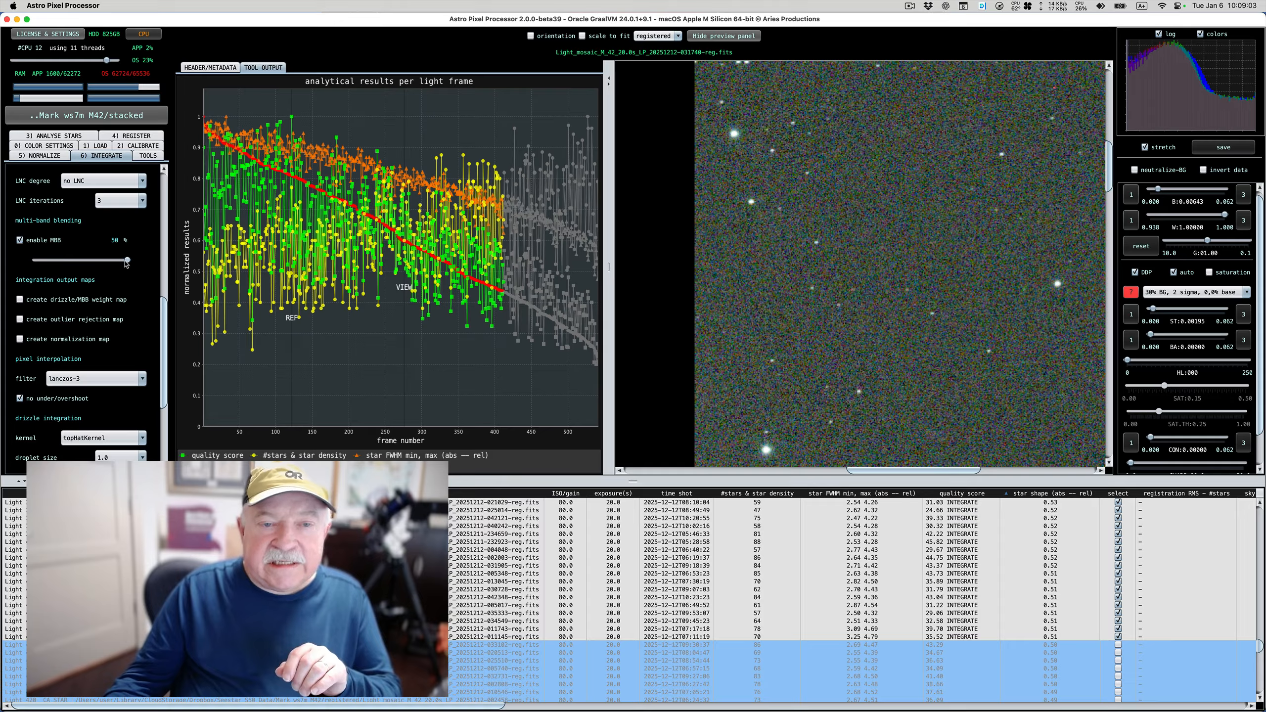
drag(127, 260, 55, 263)
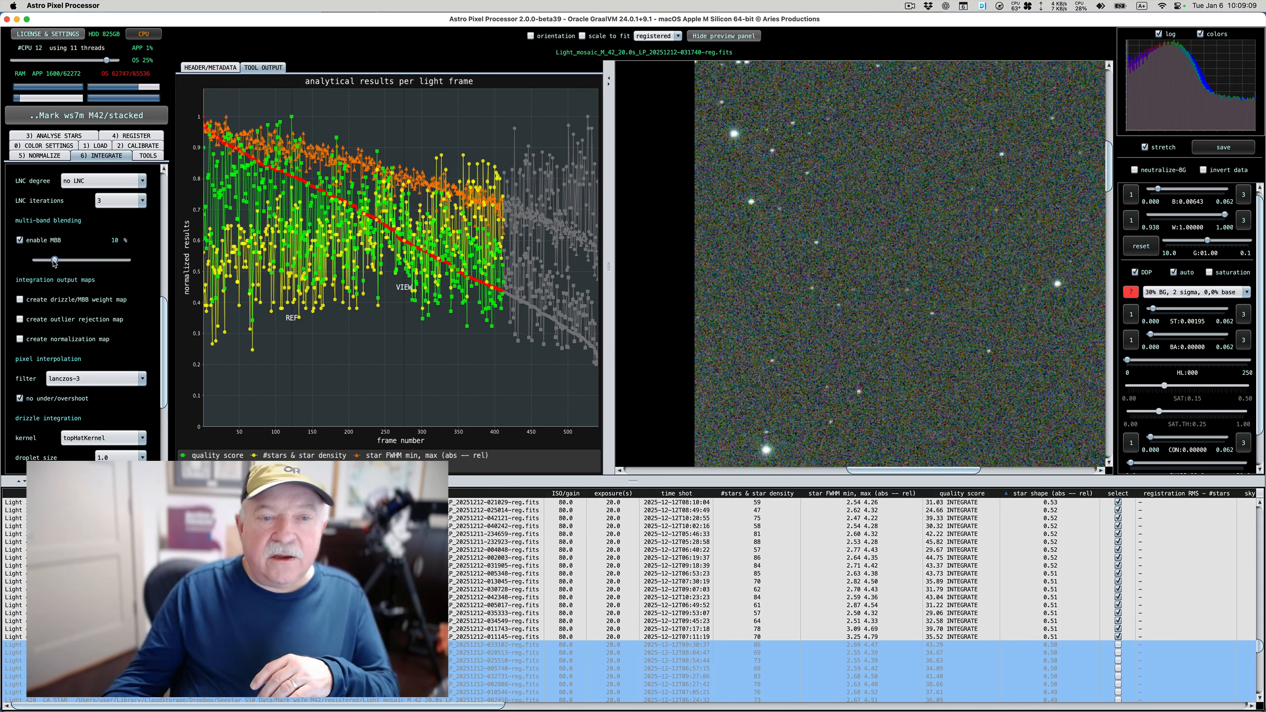
scroll(55, 263, up, 1)
drag(55, 266, 73, 270)
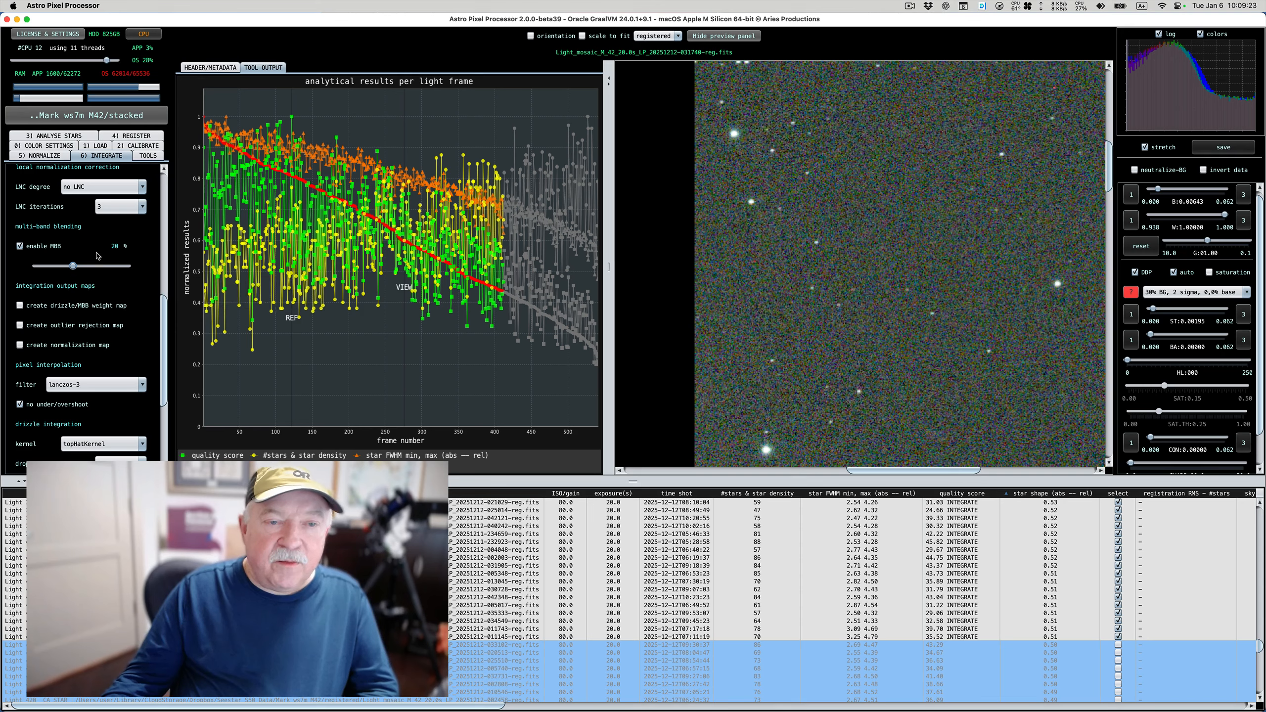
drag(74, 265, 90, 268)
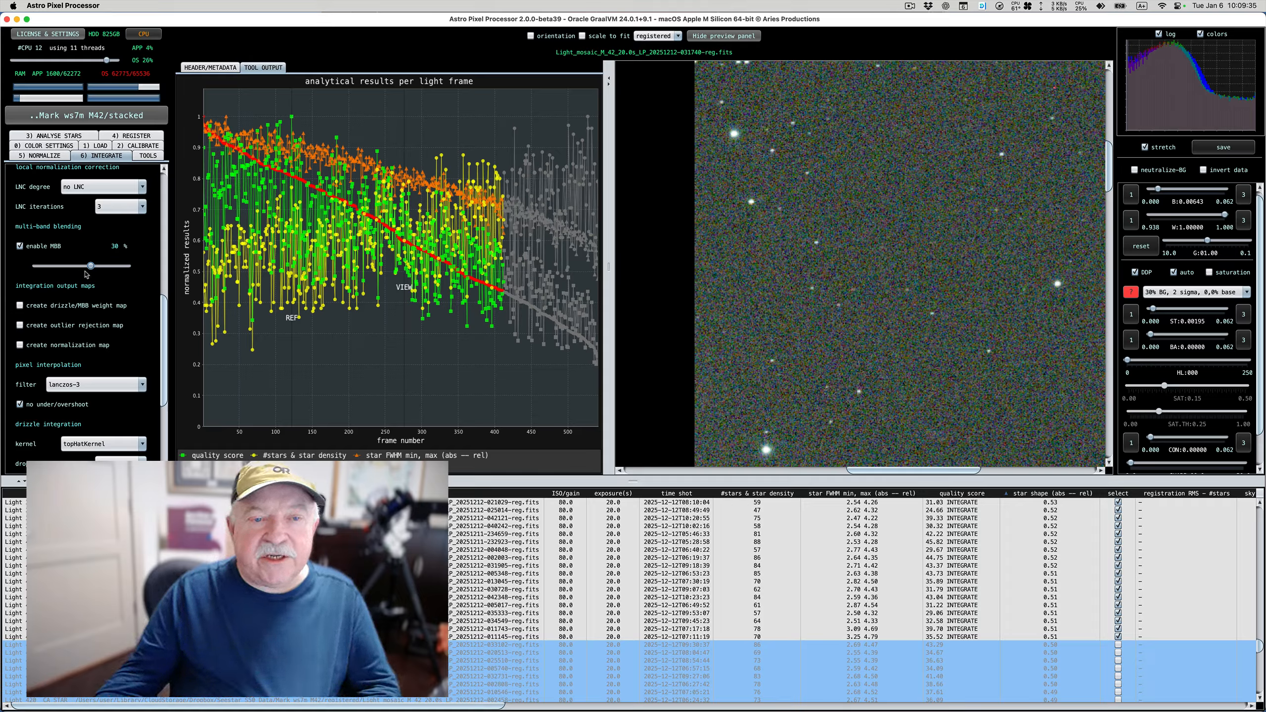
drag(88, 268, 143, 271)
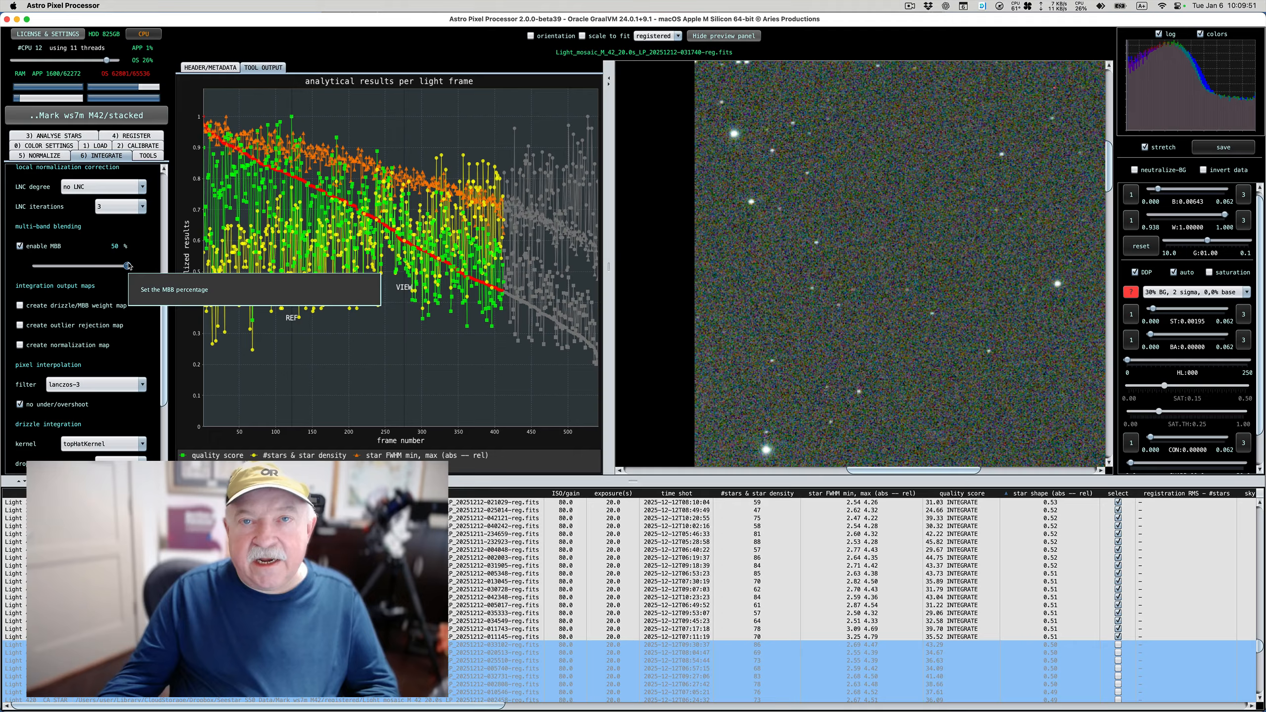
Try a drizzle droplet size of 0.8 in the integration settings
scroll(113, 290, down, 2)
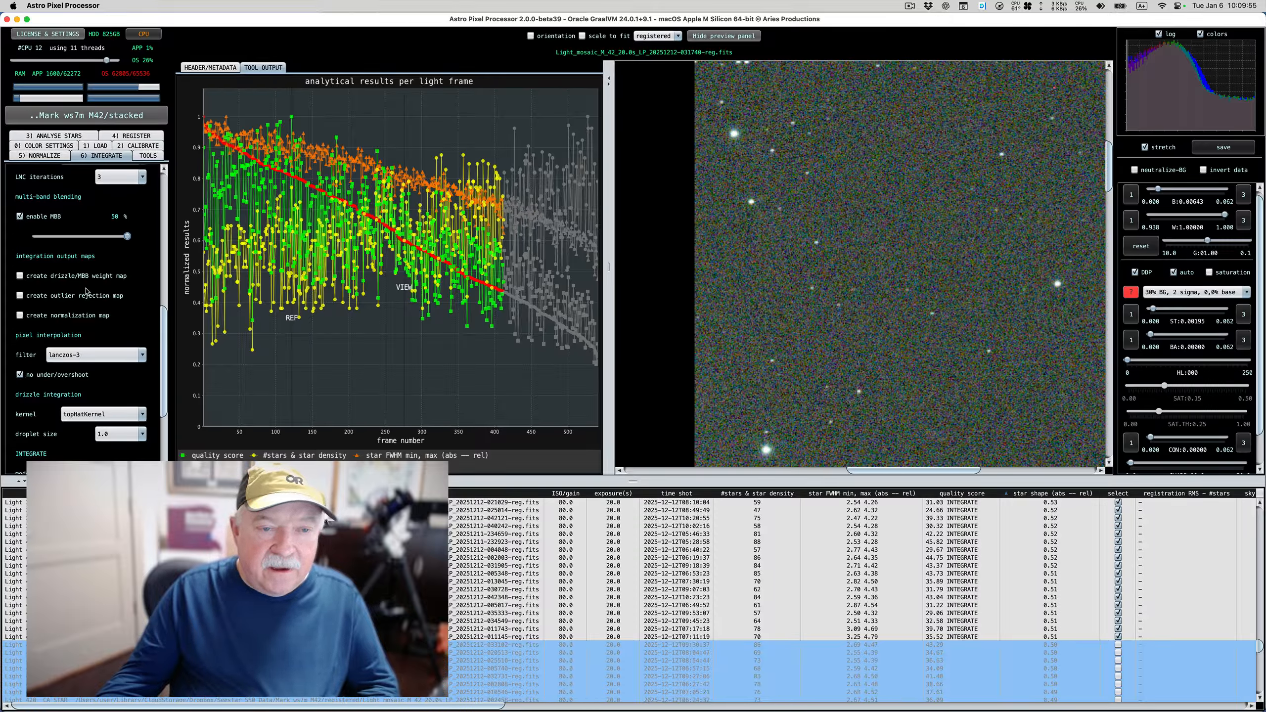
scroll(38, 295, down, 2)
scroll(50, 310, down, 5)
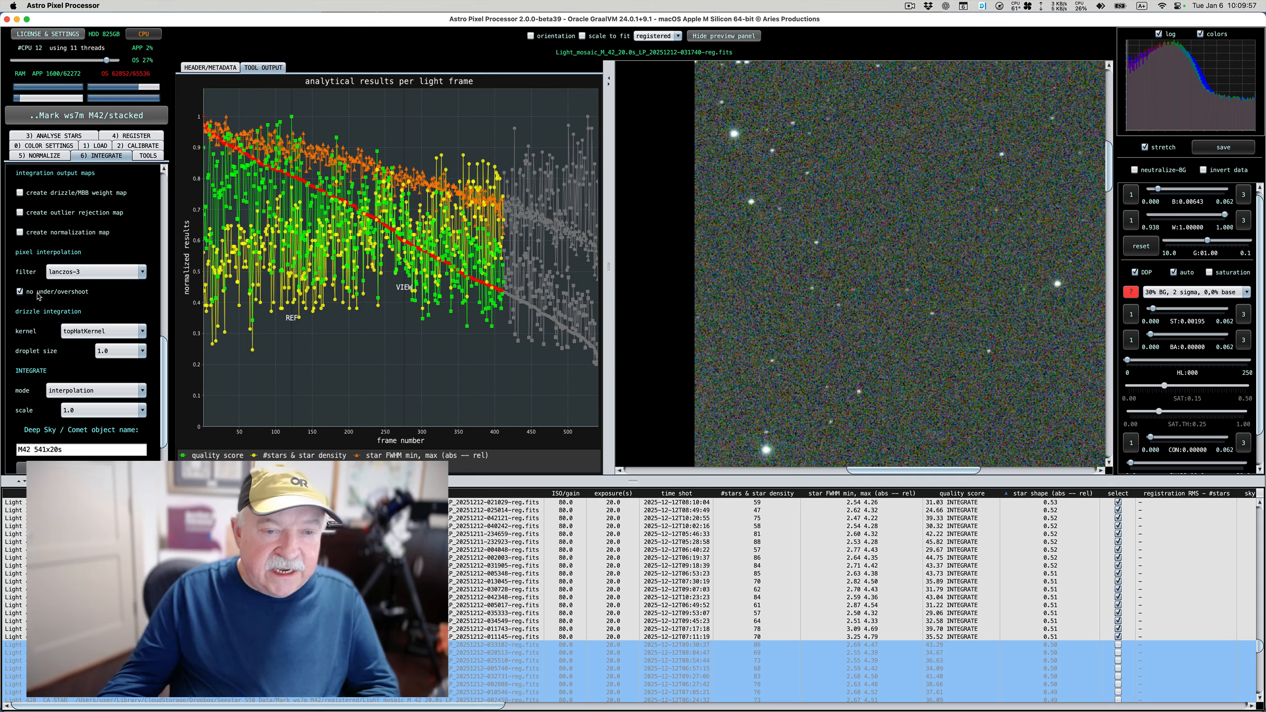
scroll(75, 314, down, 1)
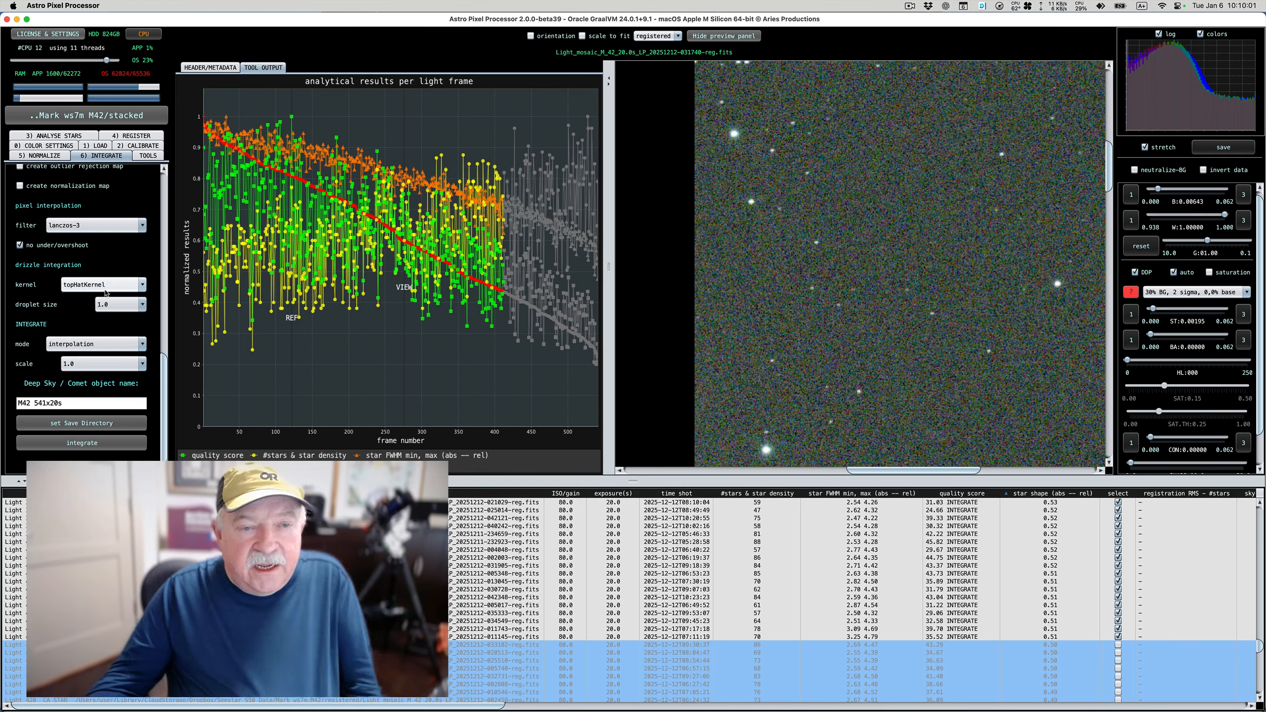
mouse_move(106, 292)
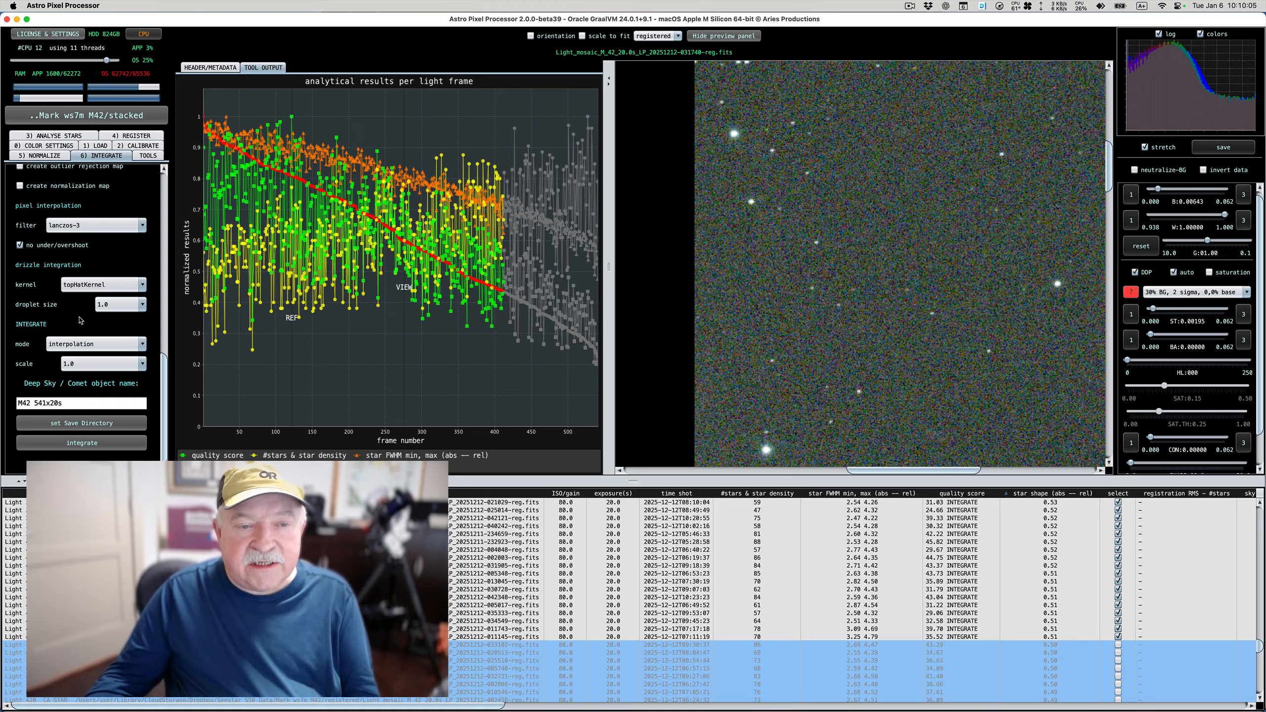
click(122, 304)
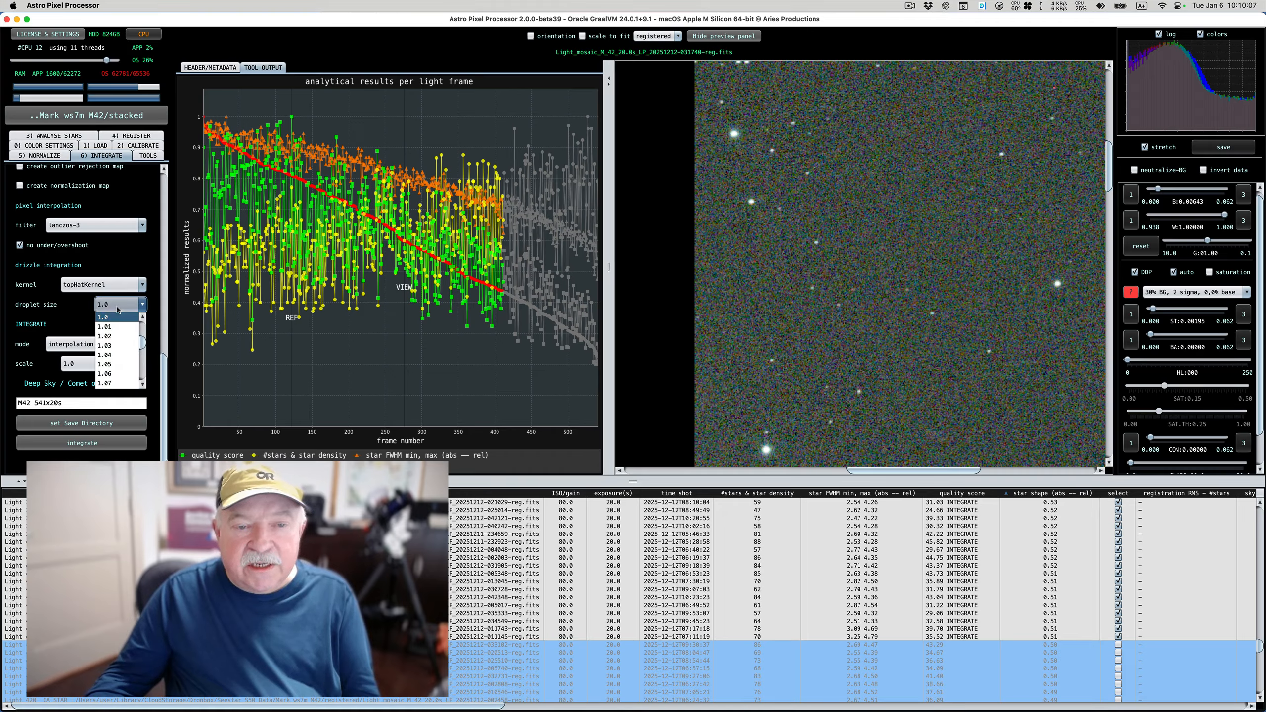
scroll(116, 330, up, 3)
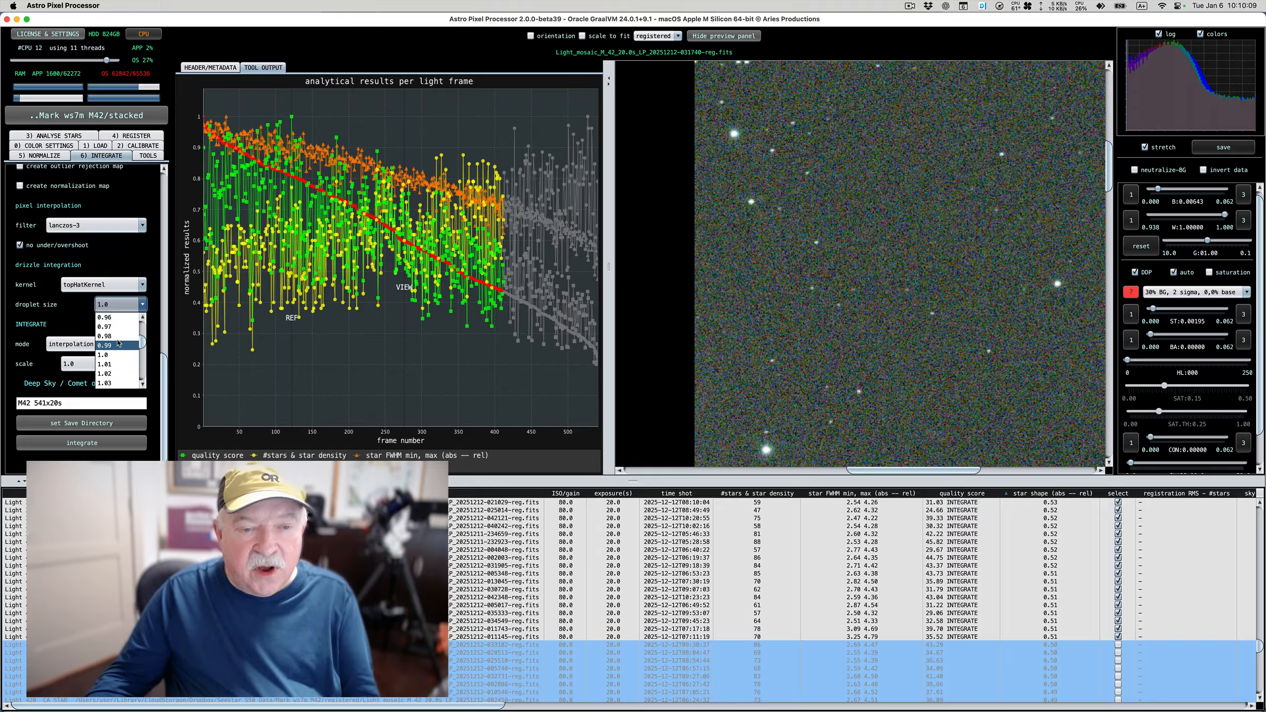
scroll(119, 342, up, 3)
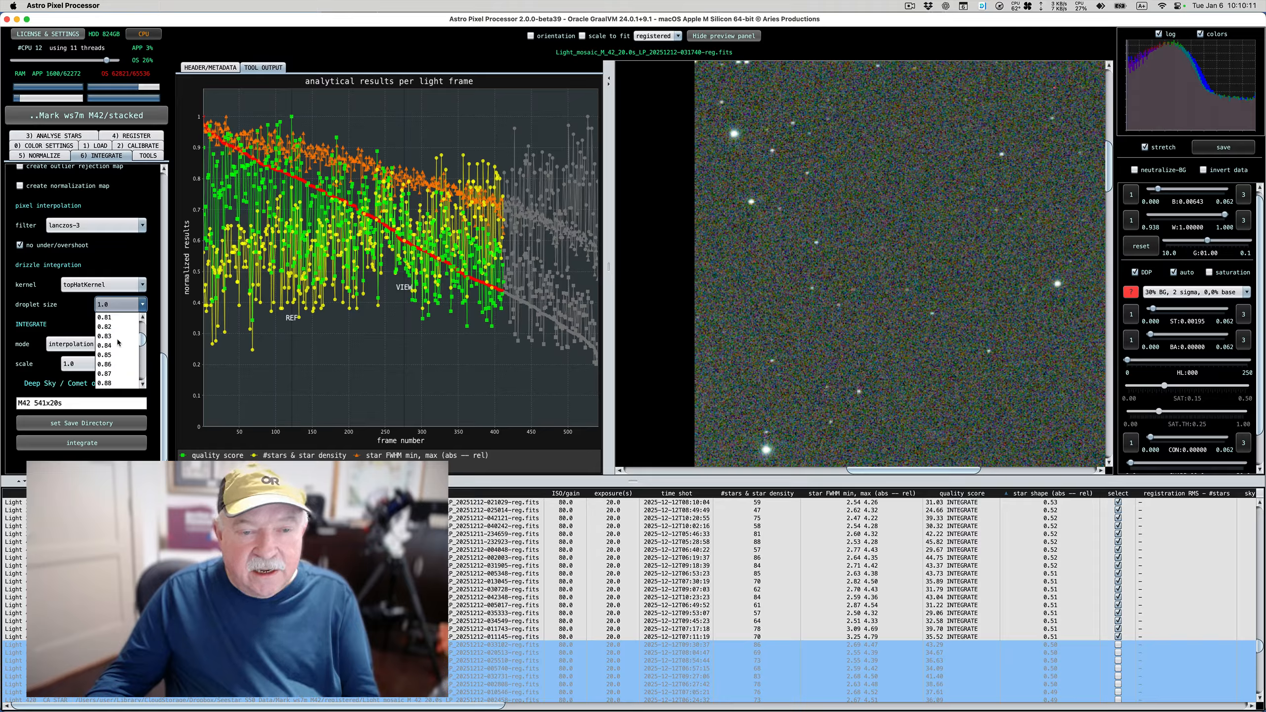
scroll(118, 342, up, 2)
click(116, 343)
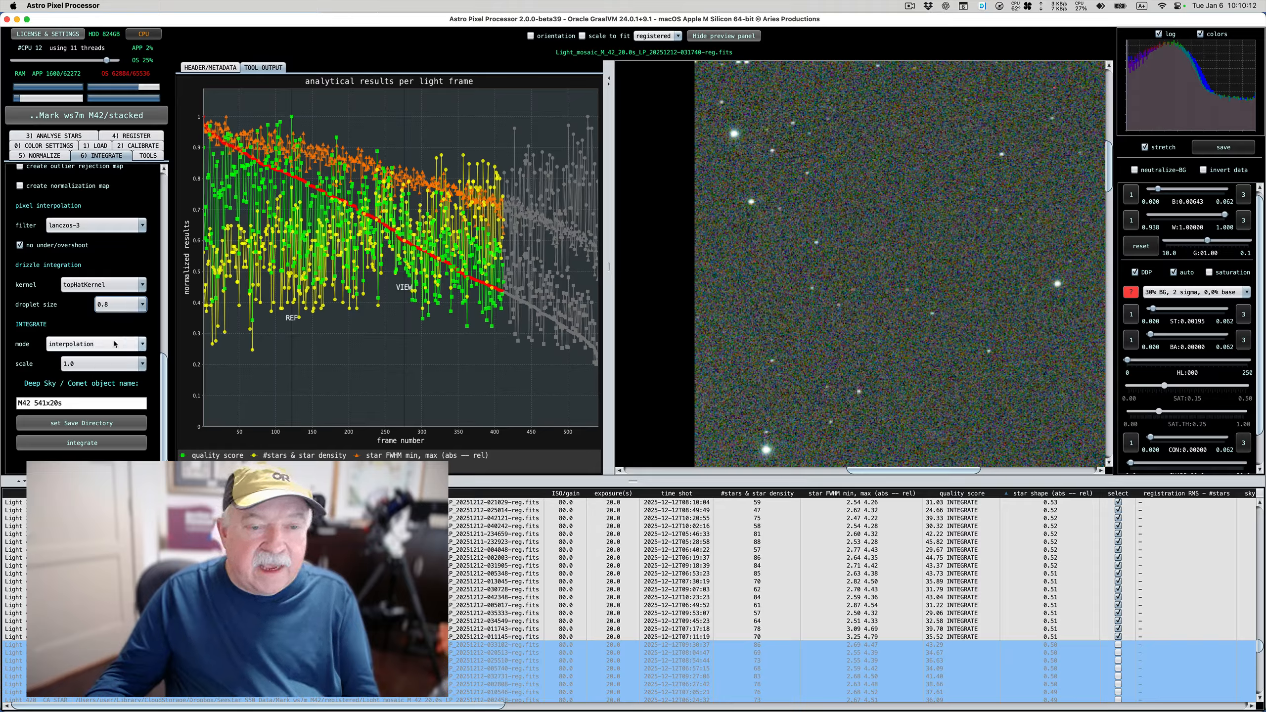
Look through the available integration scale values and keep 1.0
click(88, 364)
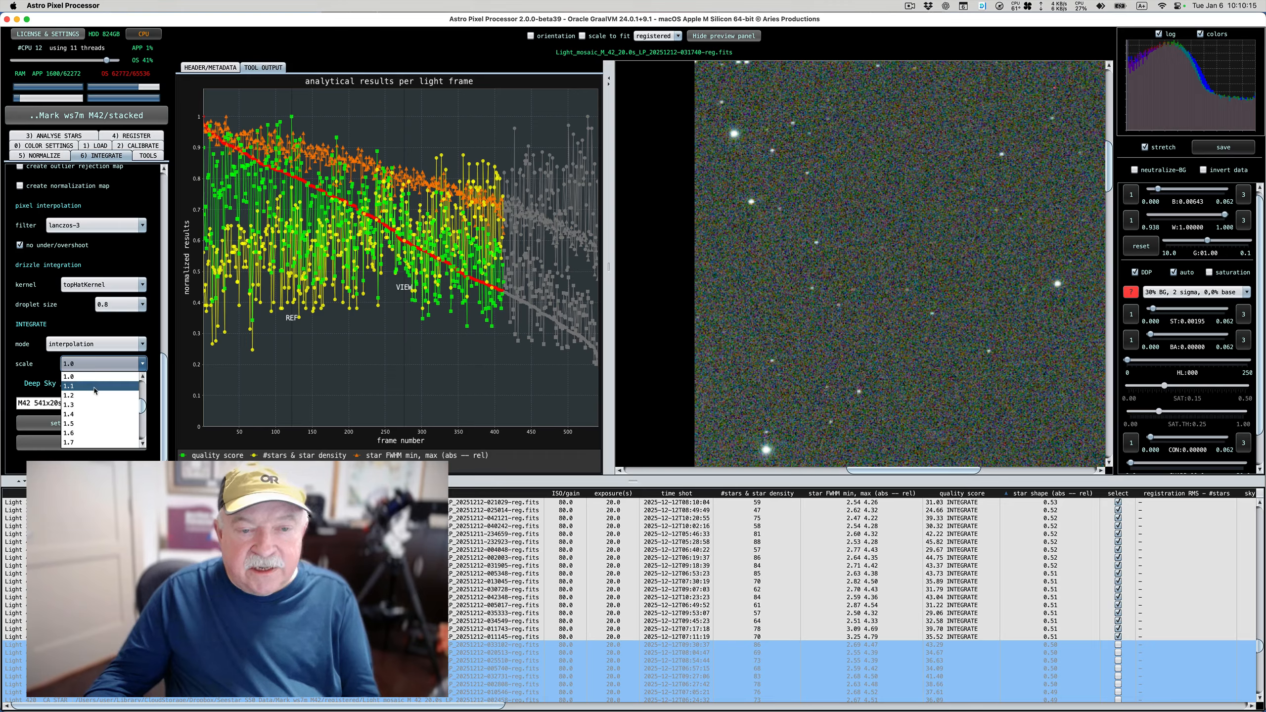
scroll(93, 387, down, 2)
scroll(94, 391, up, 3)
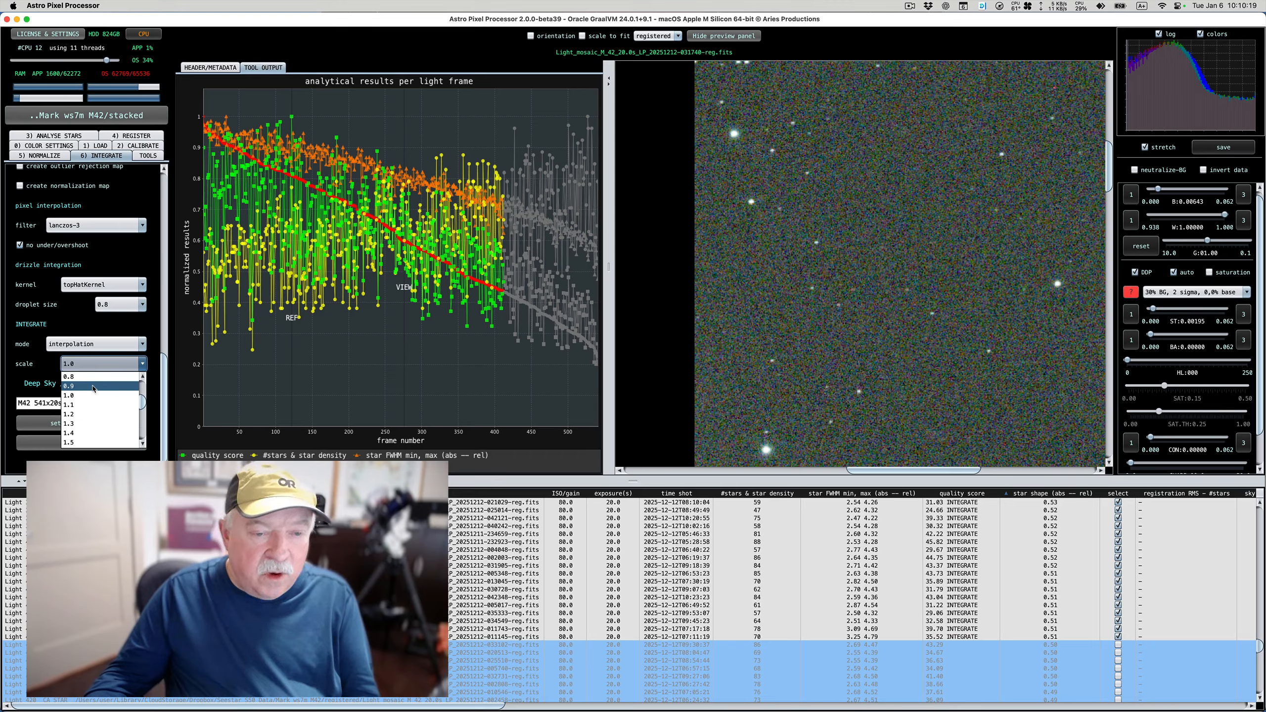
click(92, 394)
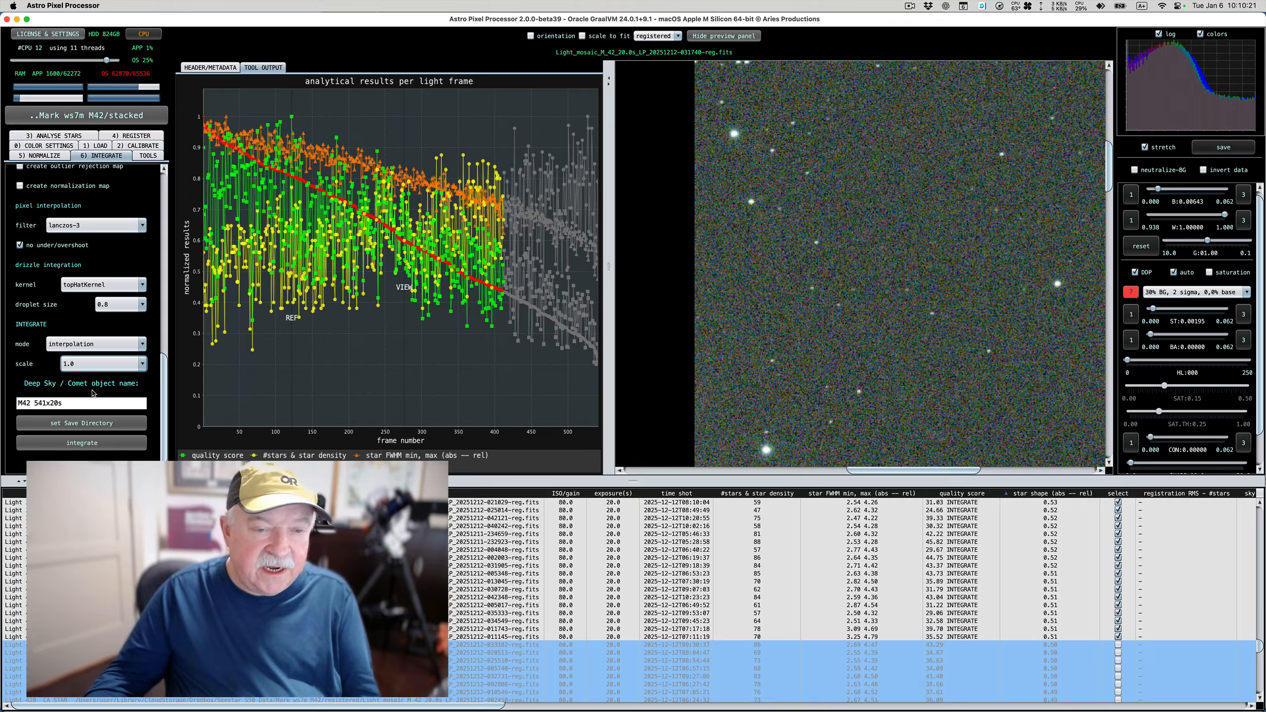
Return the drizzle droplet size to 1.0
mouse_move(121, 367)
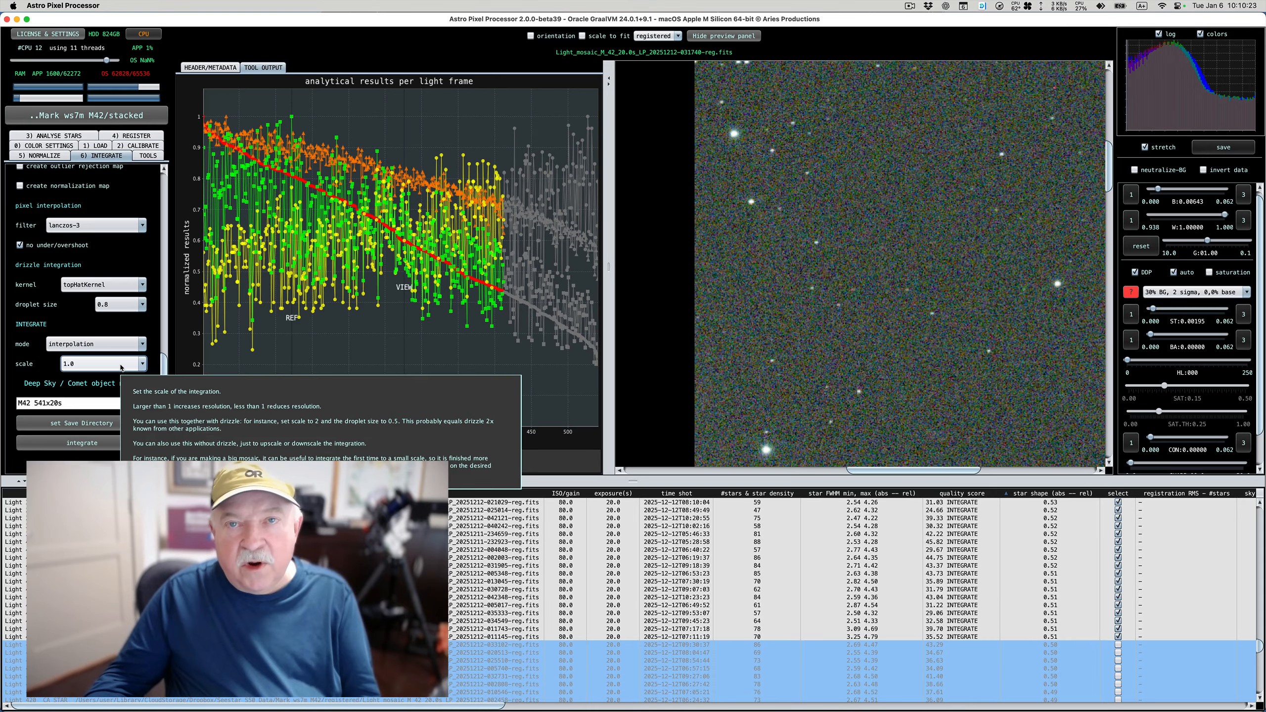
click(131, 304)
scroll(133, 322, down, 4)
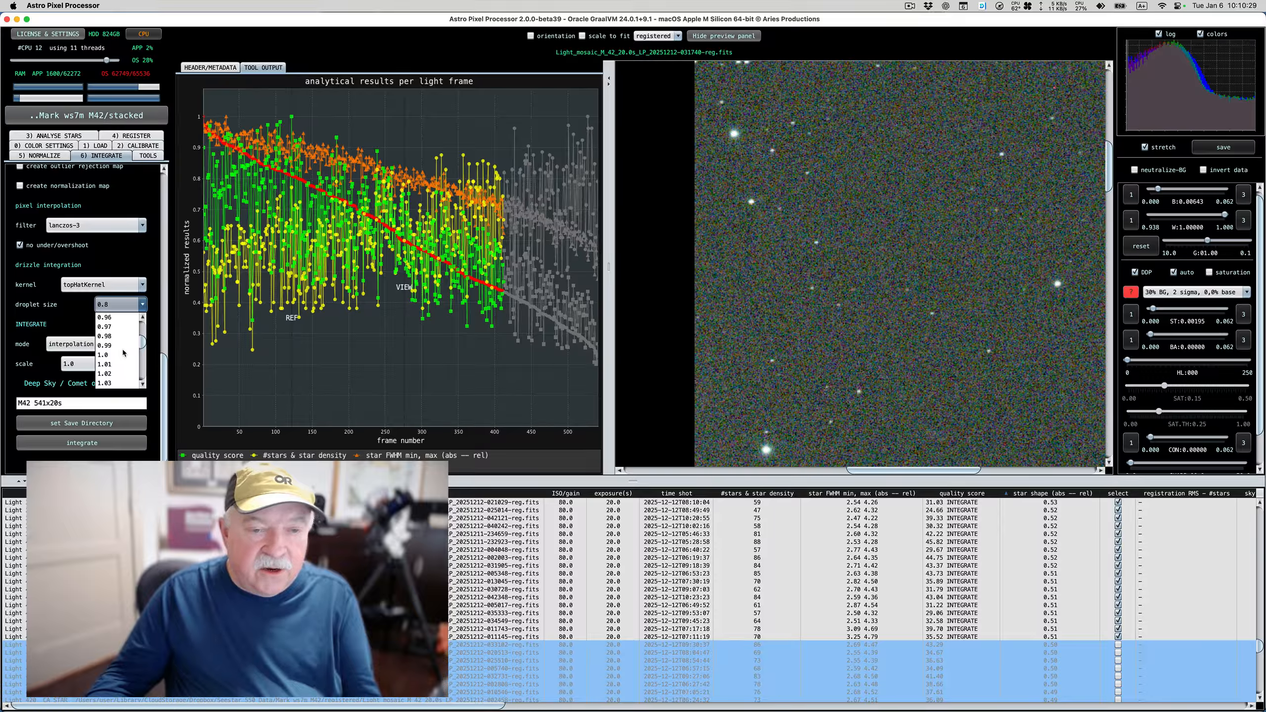
click(115, 383)
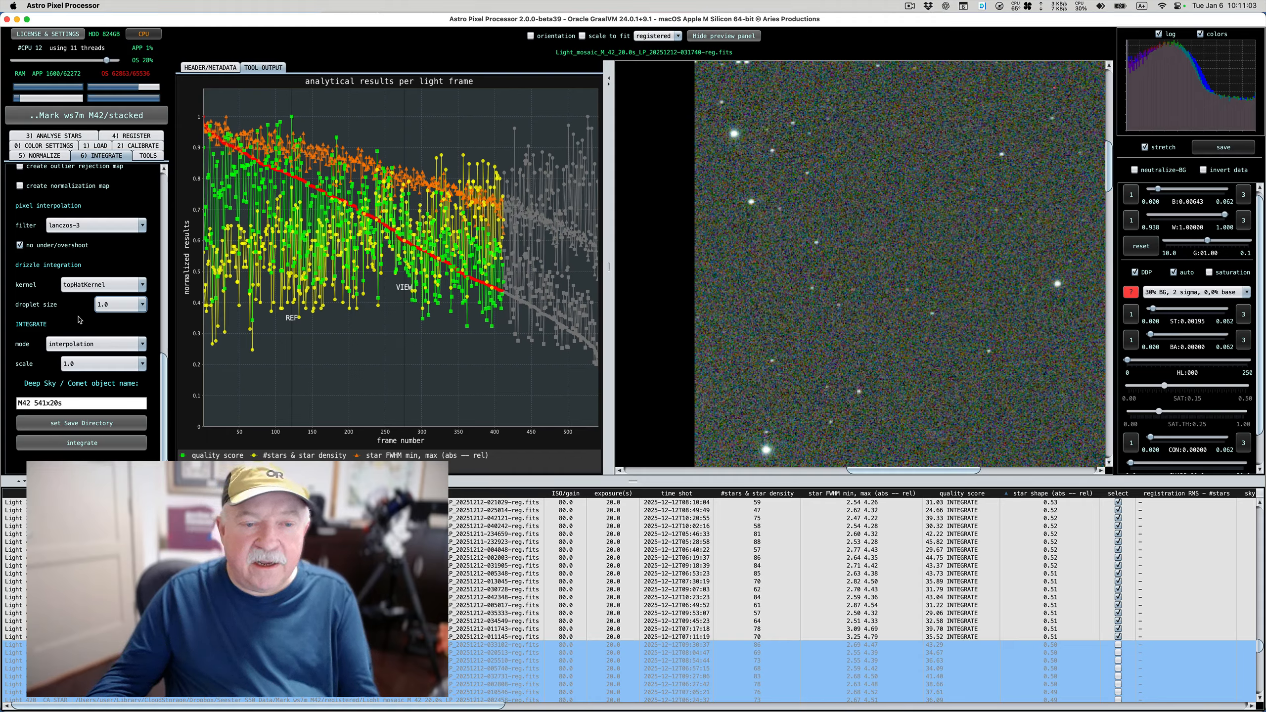
Change the frame count in the deep sky object name so that it reads M42 412x20s
click(45, 402)
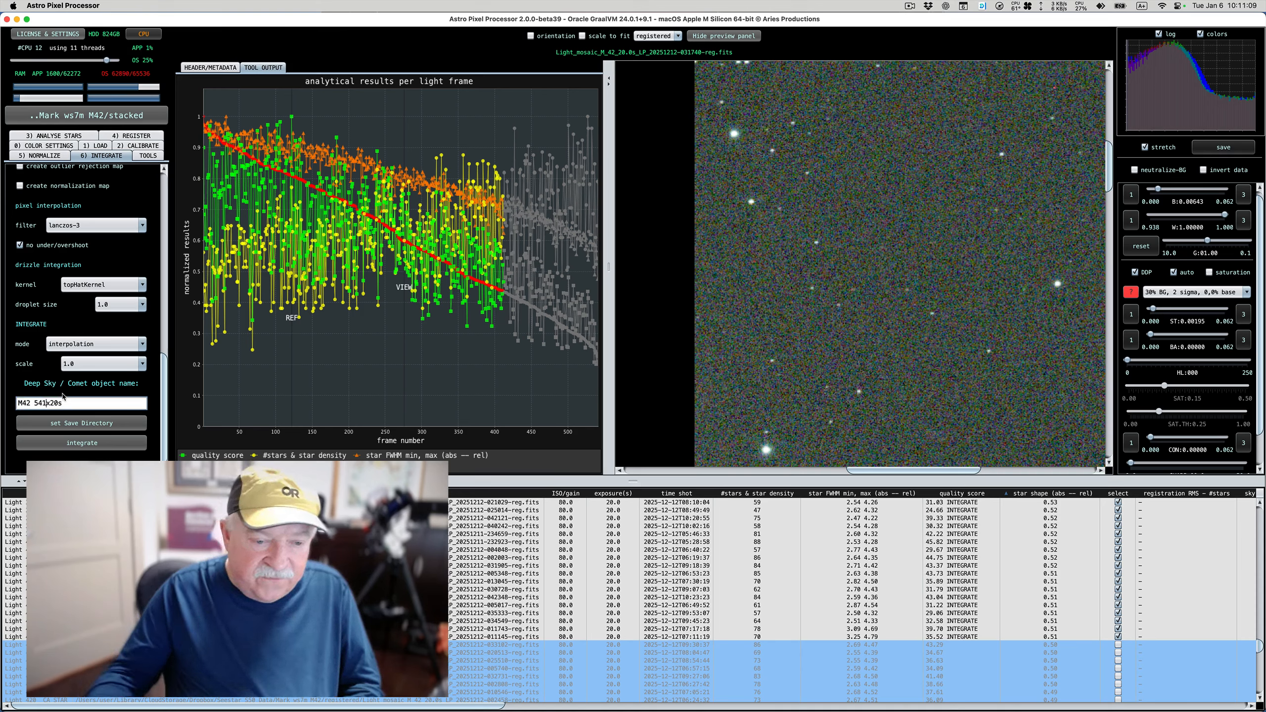
key(BackSpace)
key(BackSpace)
key(BackSpace)
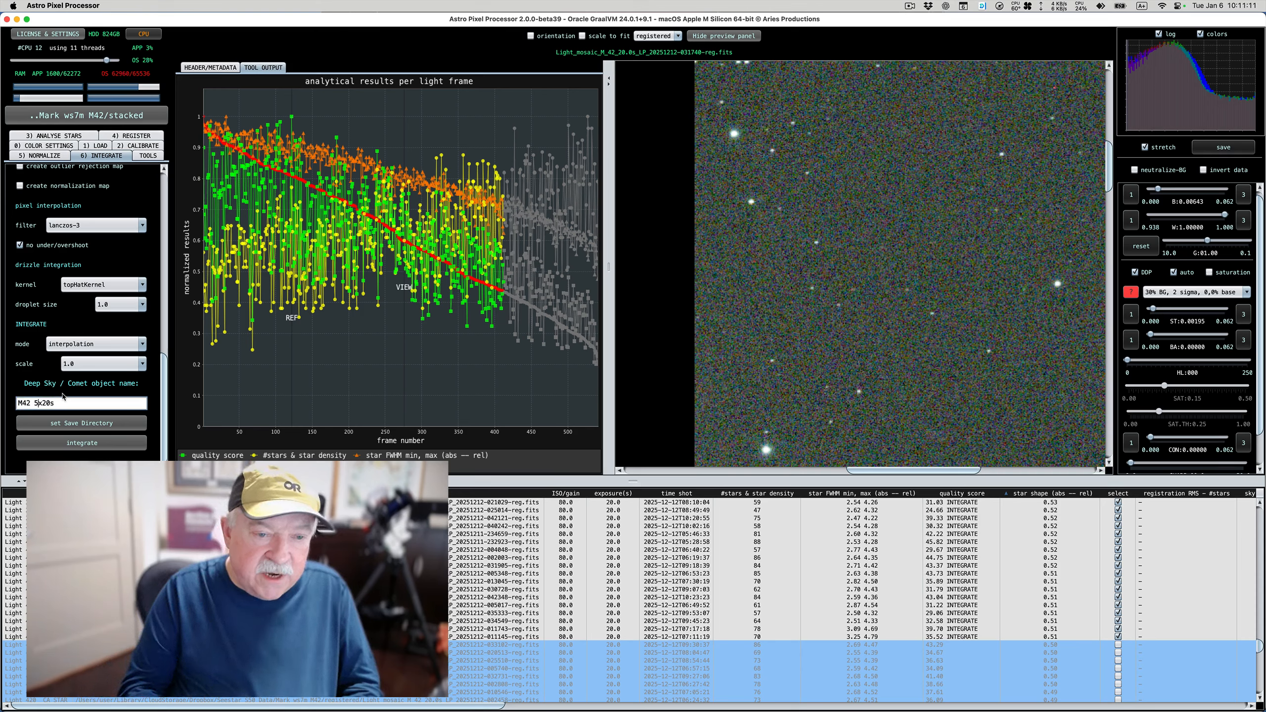
text(412)
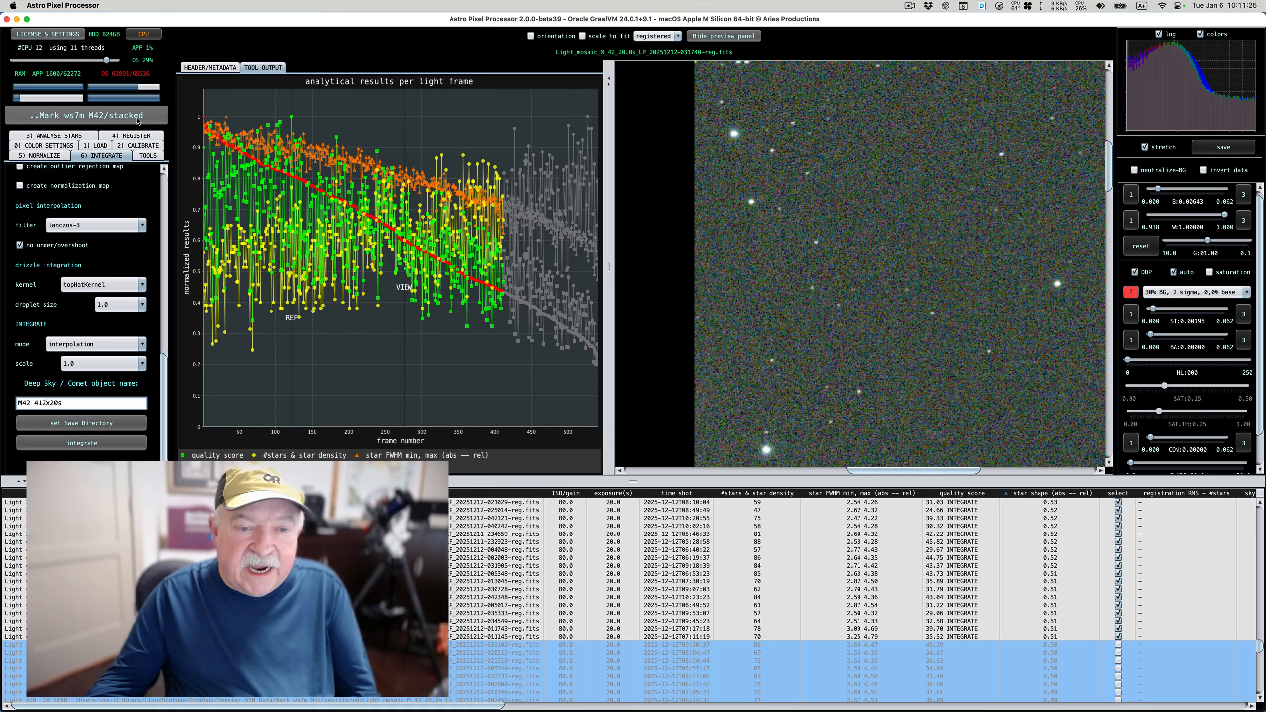
Integrate the selected light frames and follow the progress log
click(96, 444)
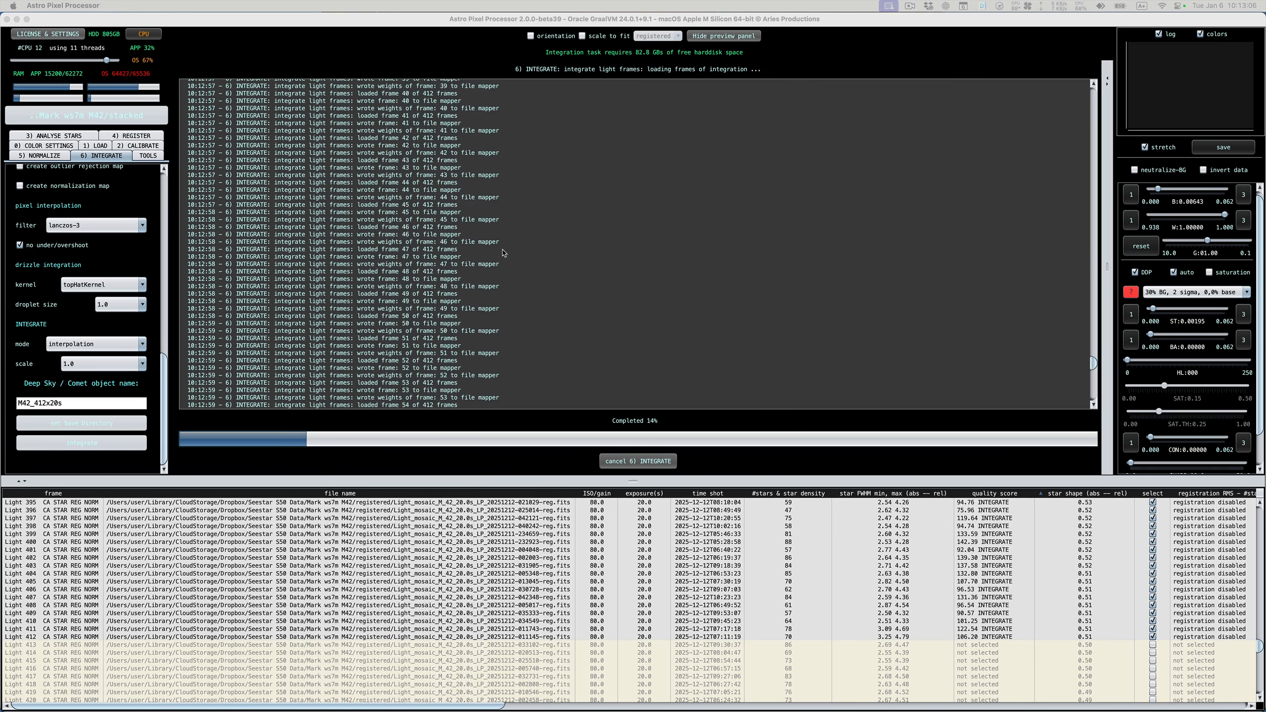
scroll(503, 253, up, 20)
scroll(504, 252, down, 20)
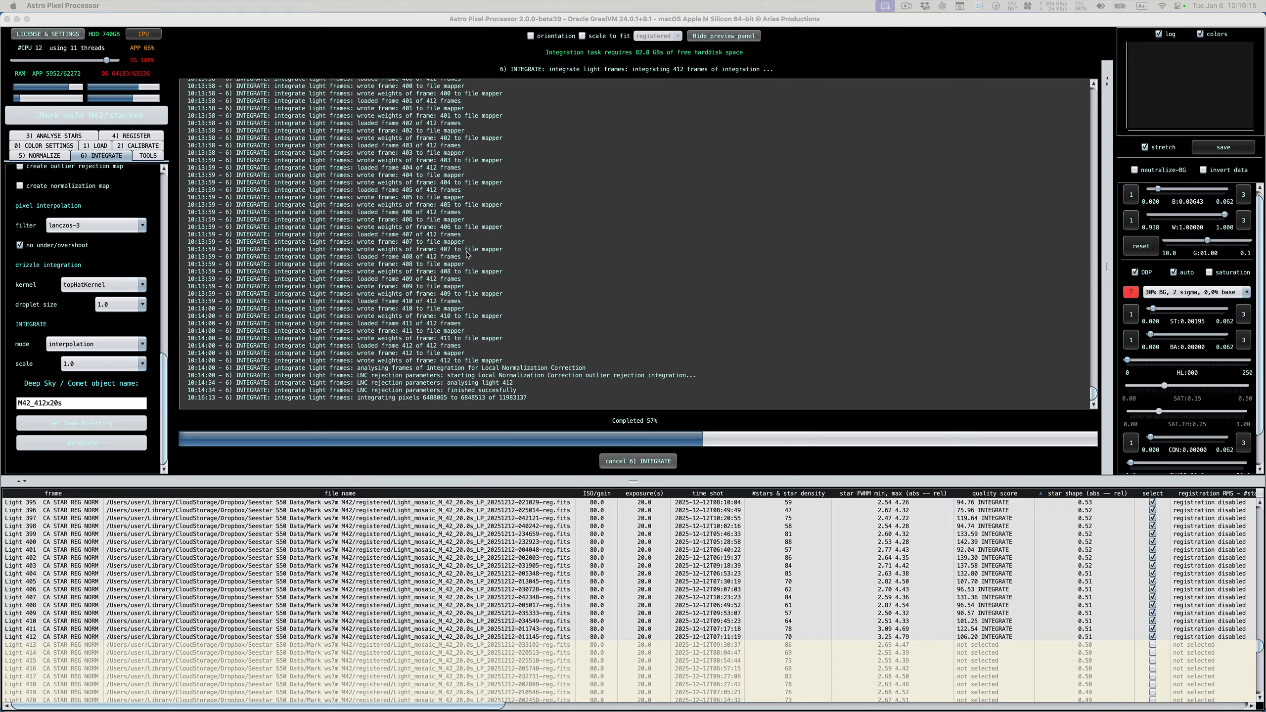
click(527, 400)
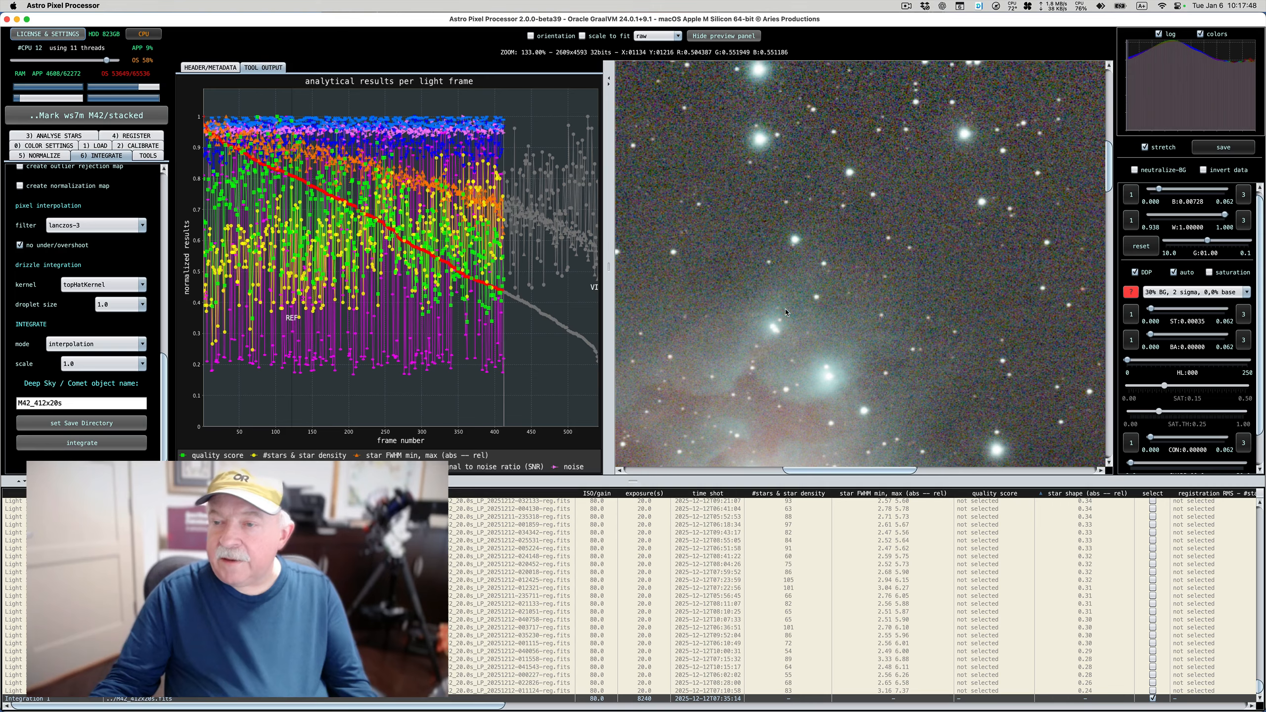
Try the preview stretch preset 15% BG, 5 sigma, 2,5% base on the full stacked mosaic, and settle on 20% BG, 3 sigma, 2,5% base
scroll(786, 310, down, 5)
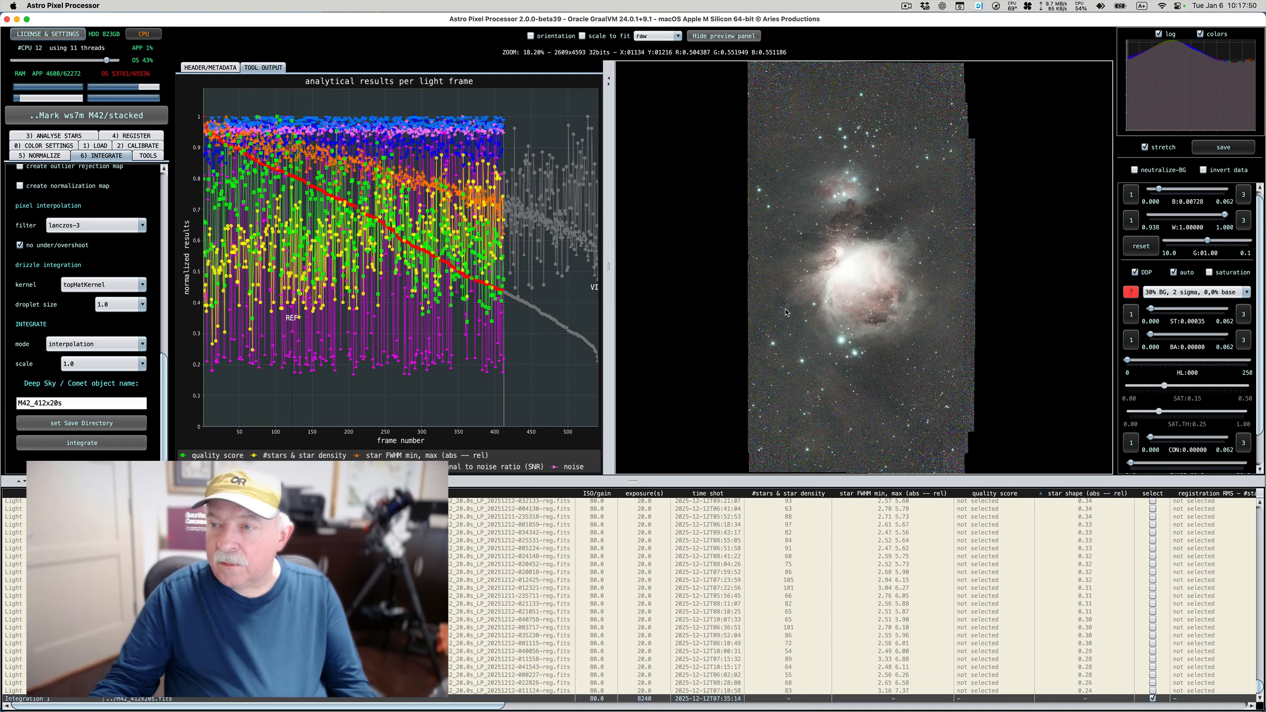
scroll(786, 312, down, 1)
scroll(785, 313, up, 1)
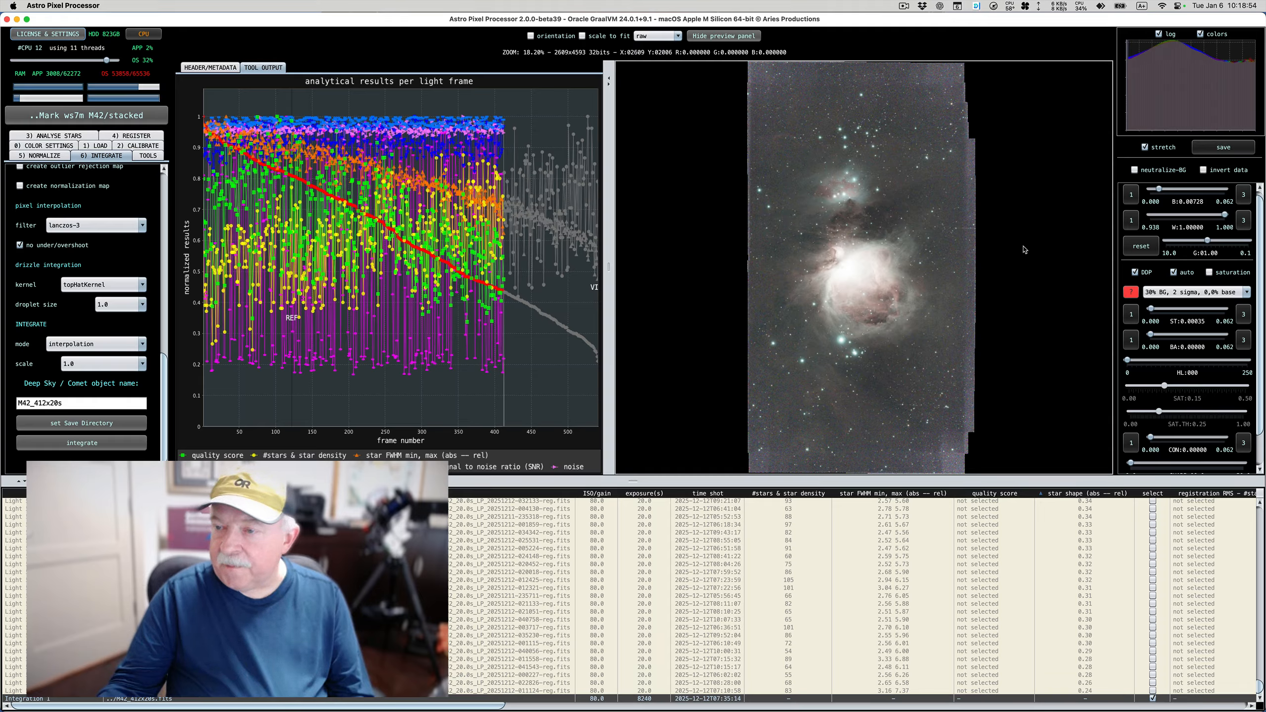
click(1190, 293)
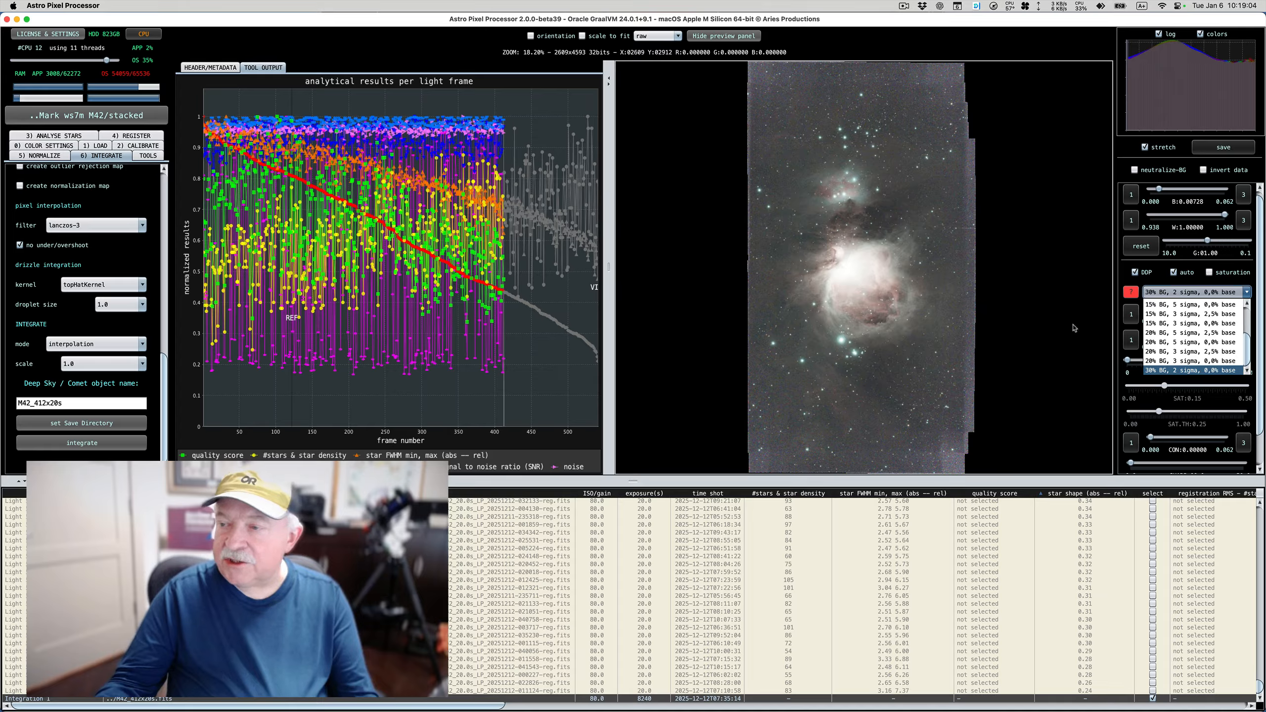
scroll(1176, 340, up, 3)
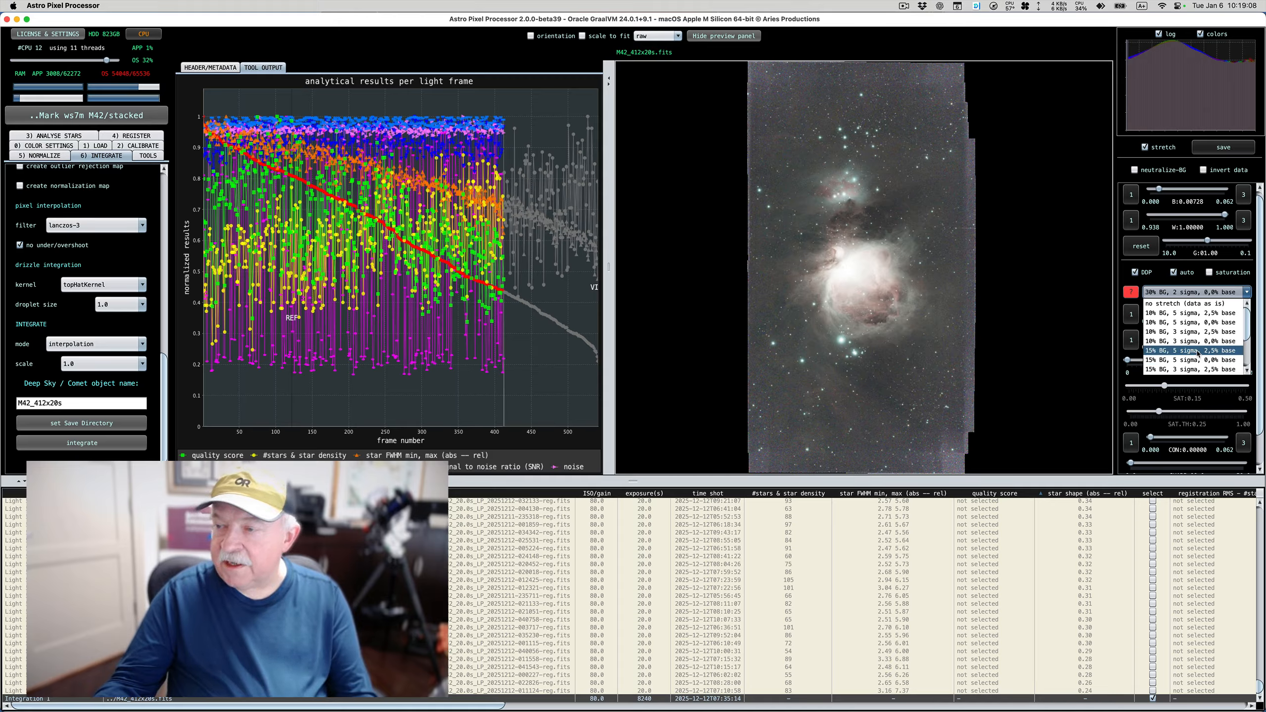
click(1198, 351)
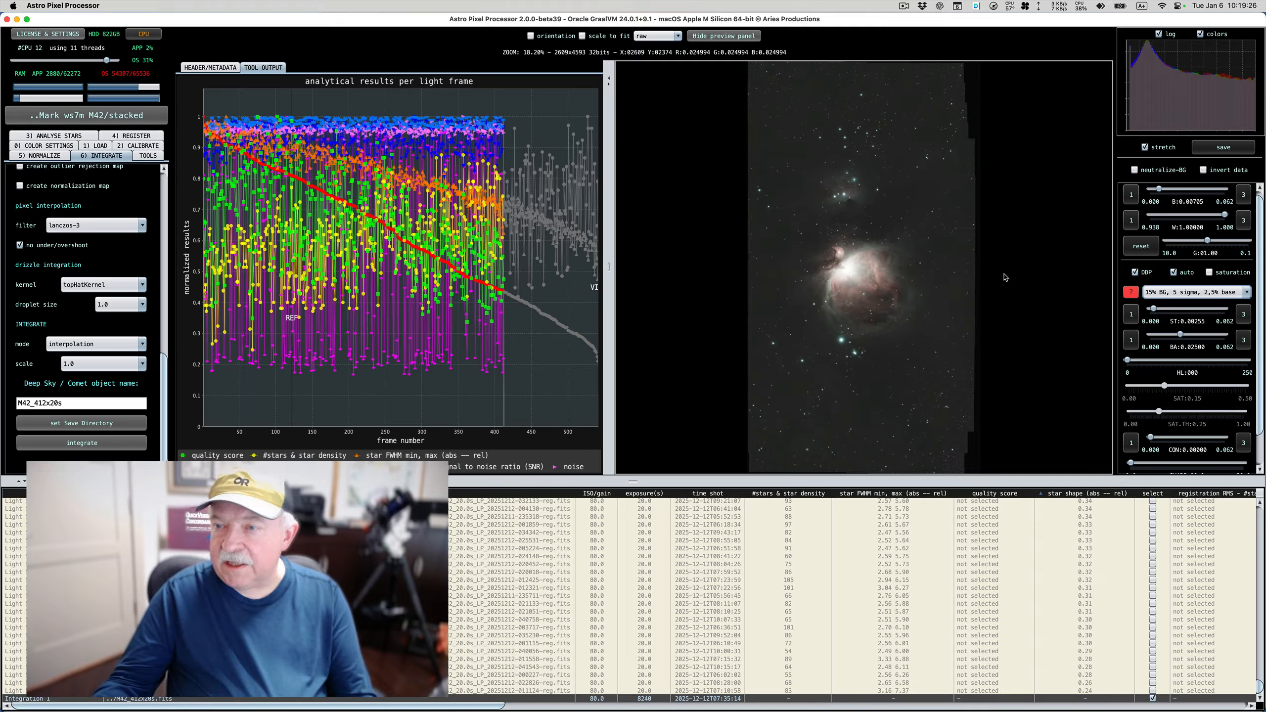
click(1194, 292)
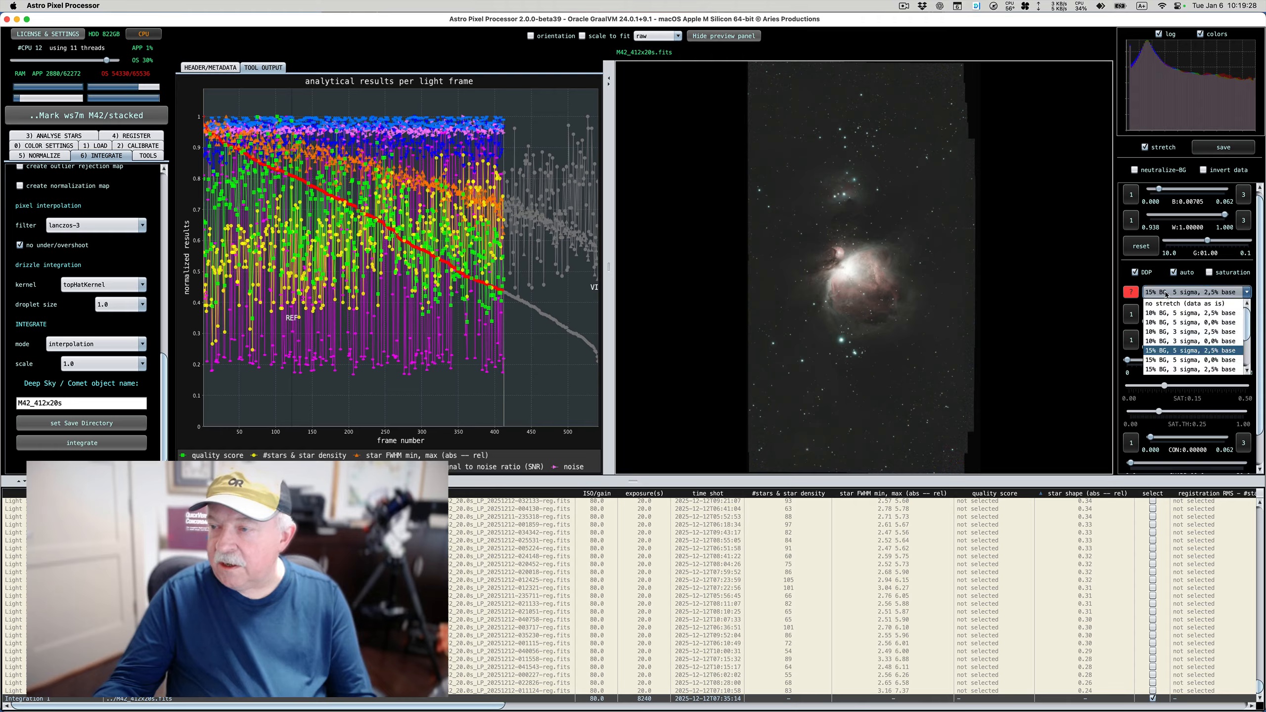
click(1188, 359)
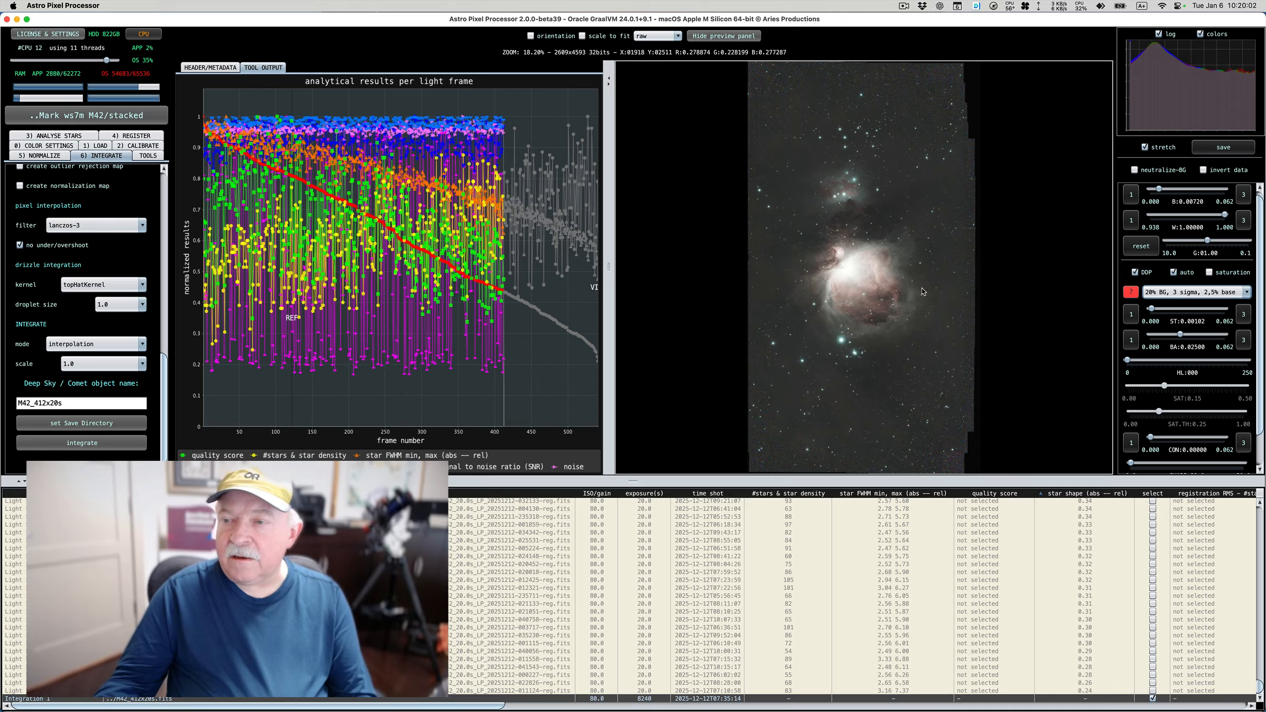
Examine the nebula core, the surrounding stars and the overall mosaic in the stacked image
scroll(906, 283, up, 5)
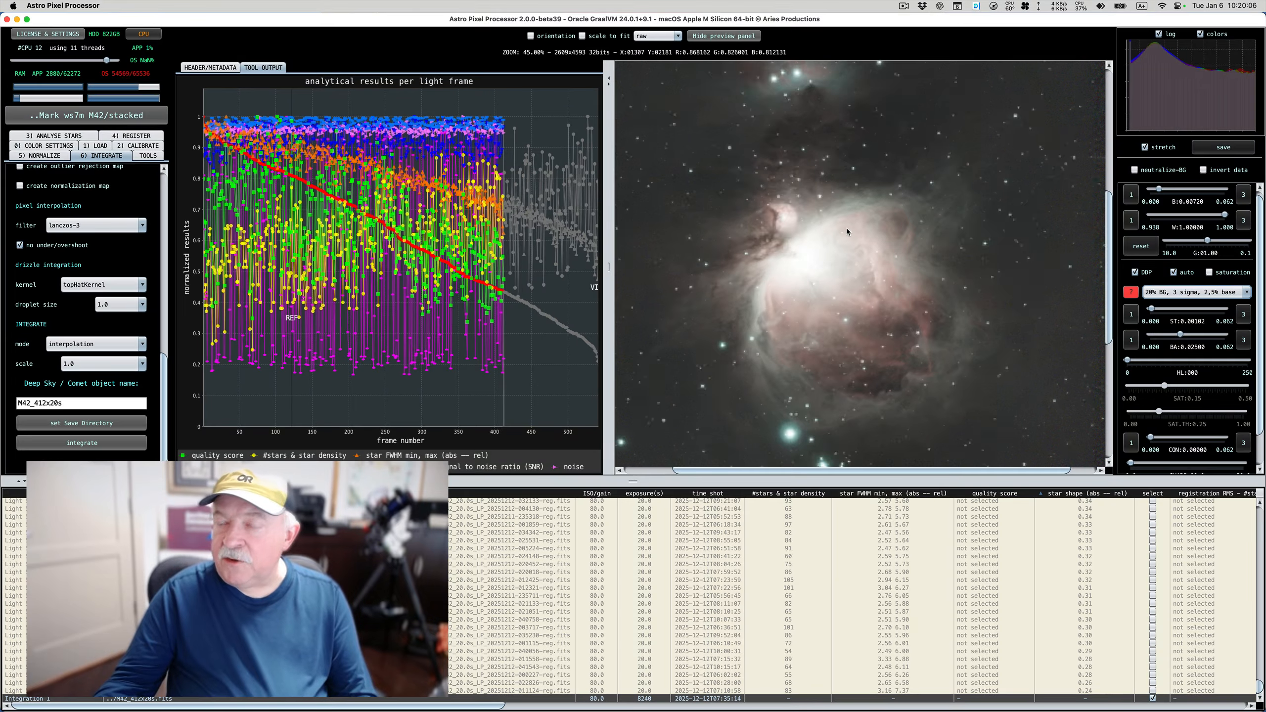
scroll(837, 178, up, 3)
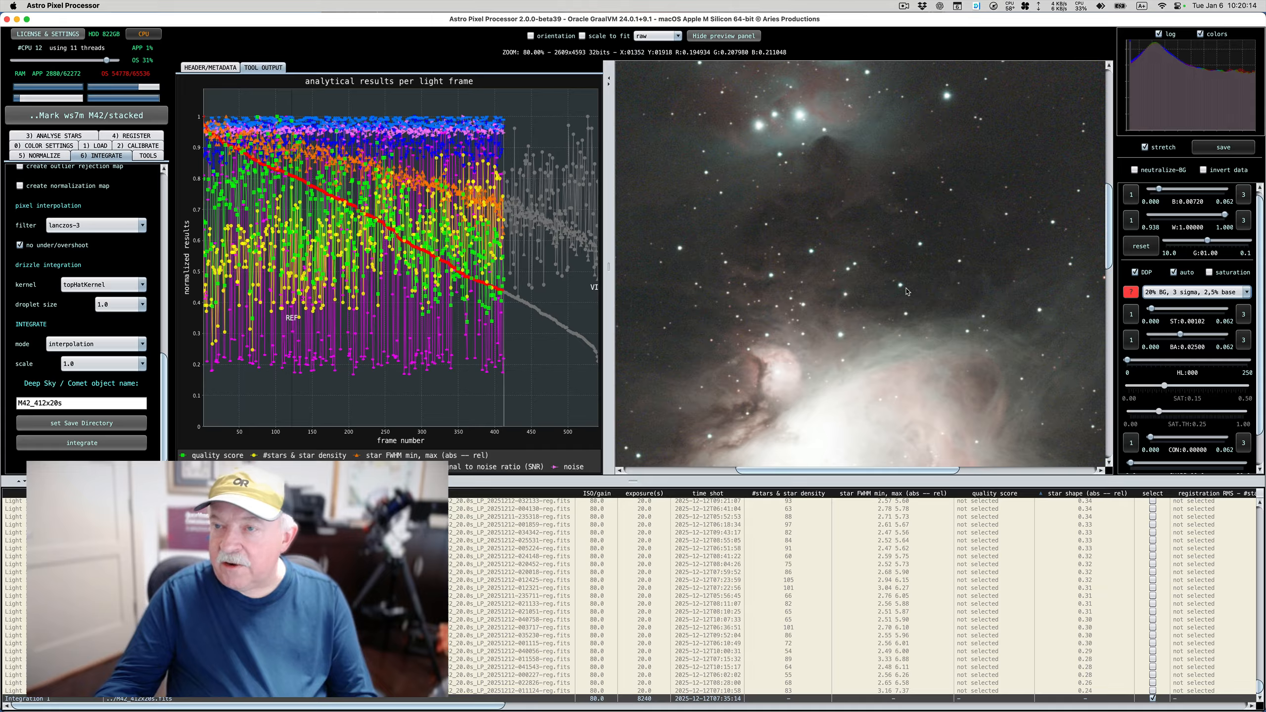
scroll(907, 291, down, 3)
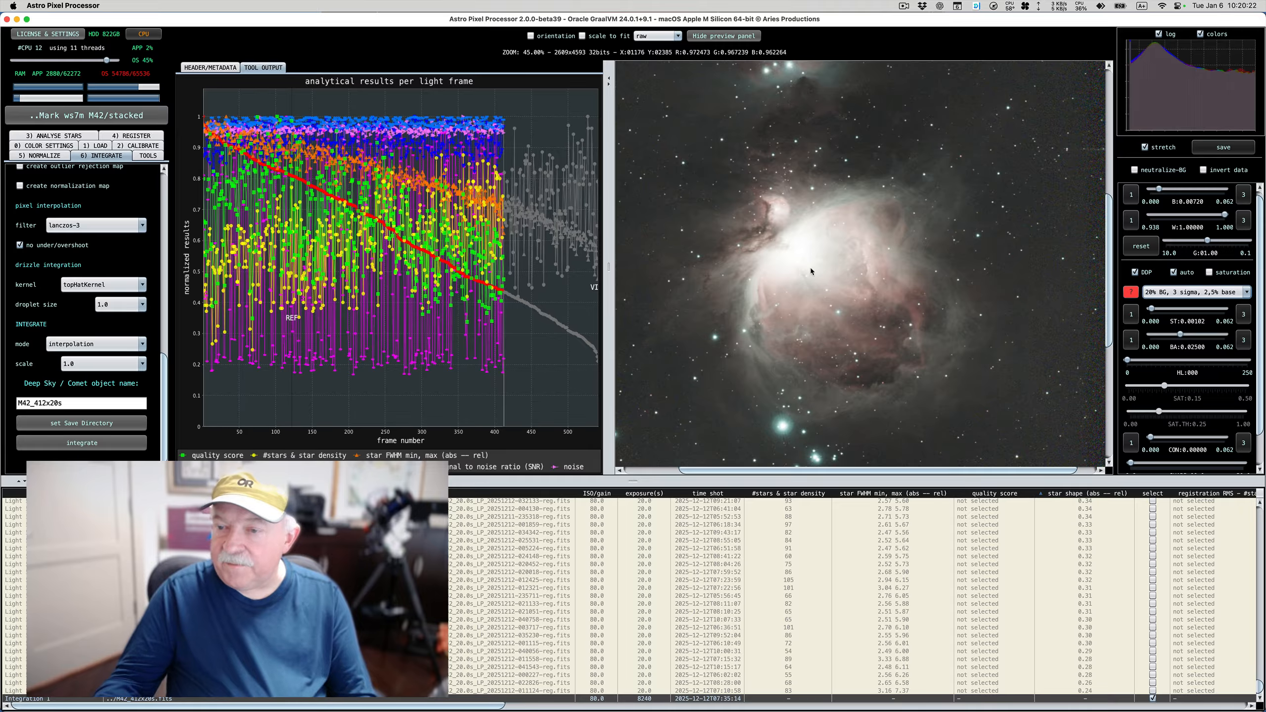
scroll(810, 267, down, 4)
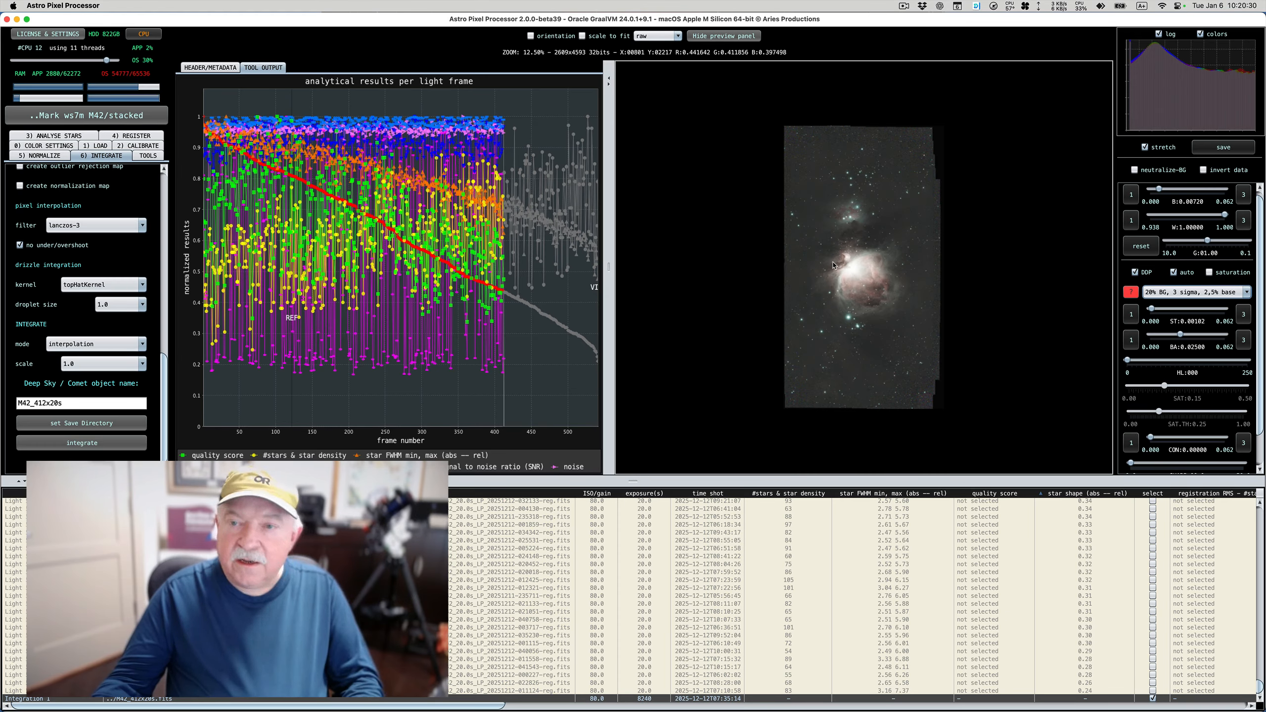
Switch to Finder and open the stacked folder of the M42 project to check the integrated FITS file
key(super+Tab)
key(super+Tab)
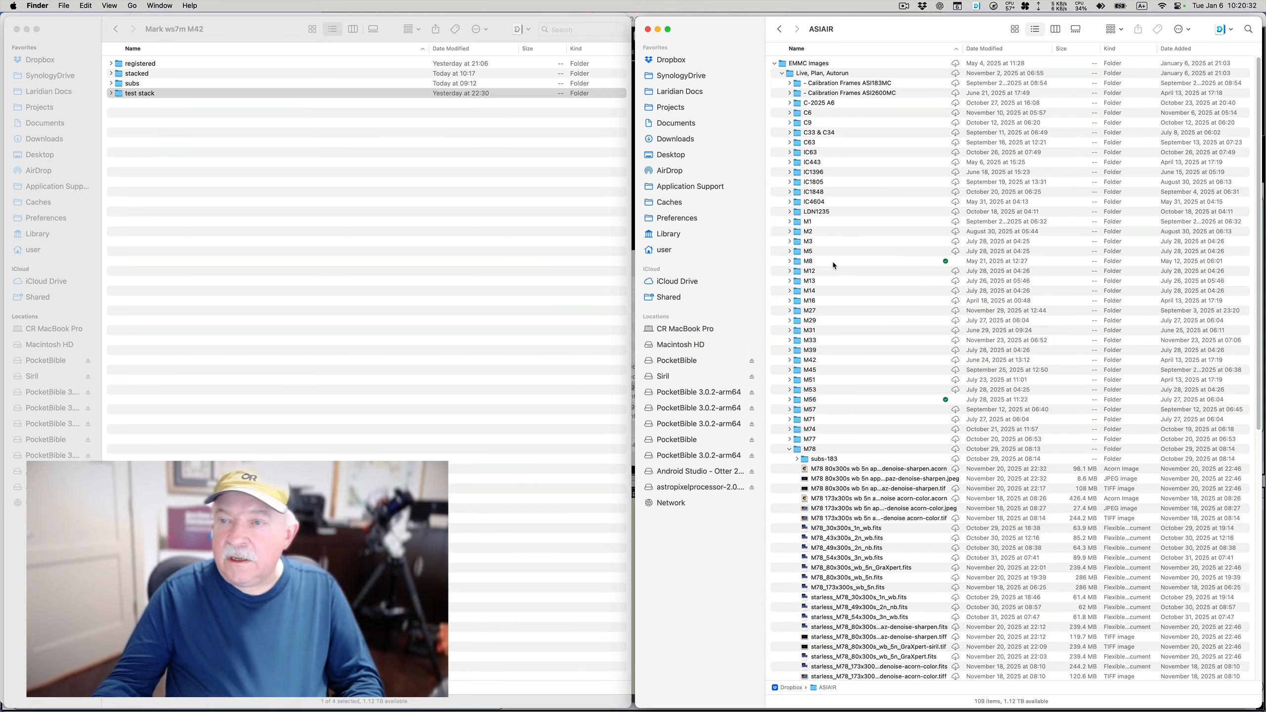
double_click(142, 73)
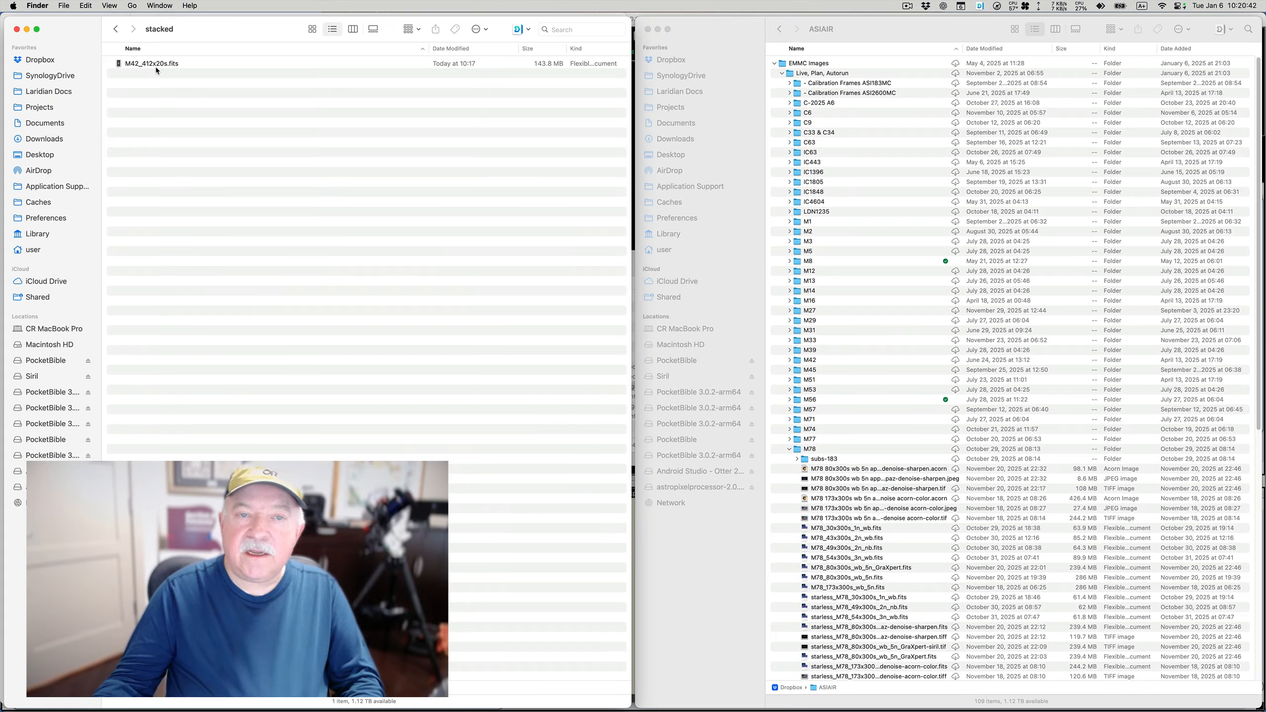
Switch back to Astro Pixel Processor and sort the light frames by signal to noise ratio, highest first
key(super+Tab)
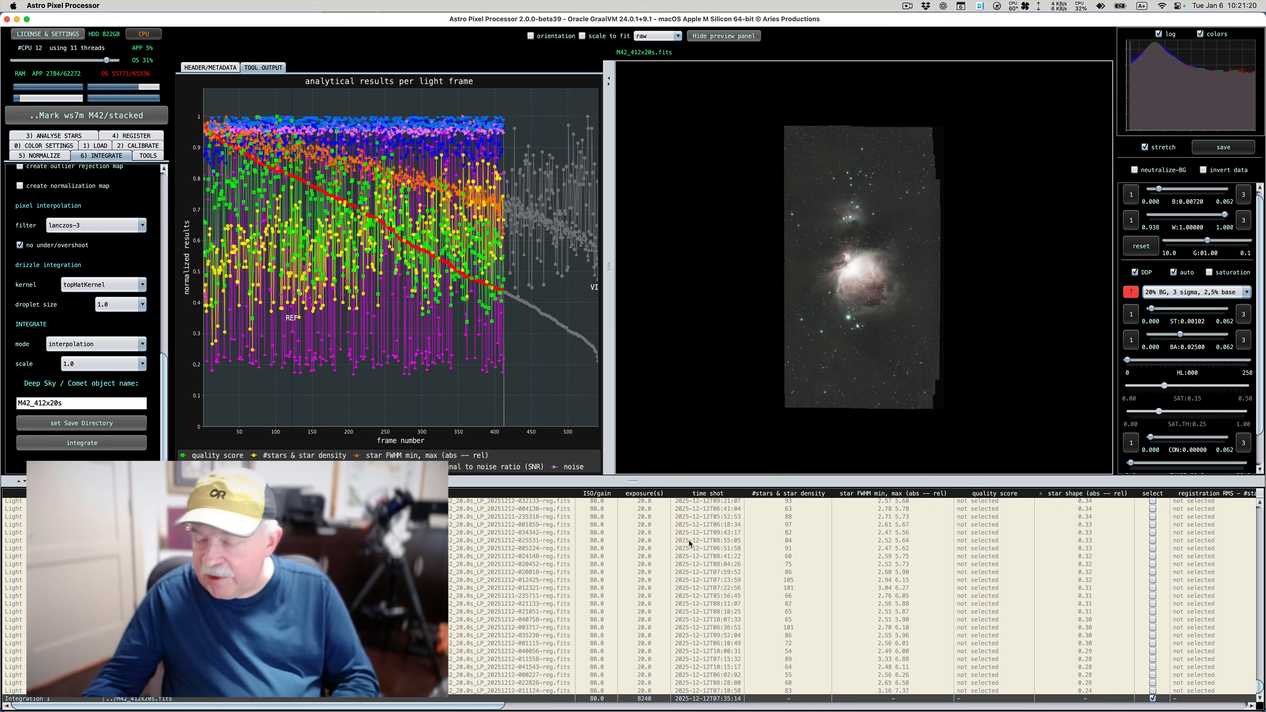
scroll(767, 550, right, 15)
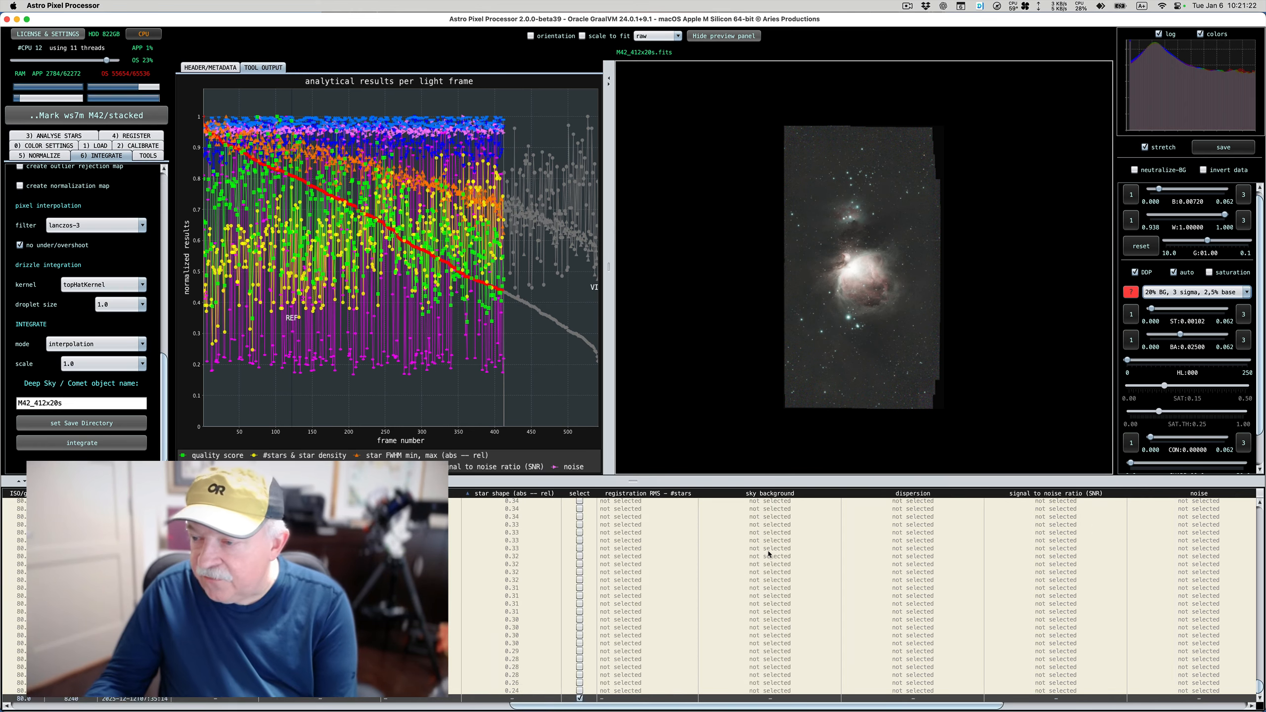
scroll(768, 554, up, 2)
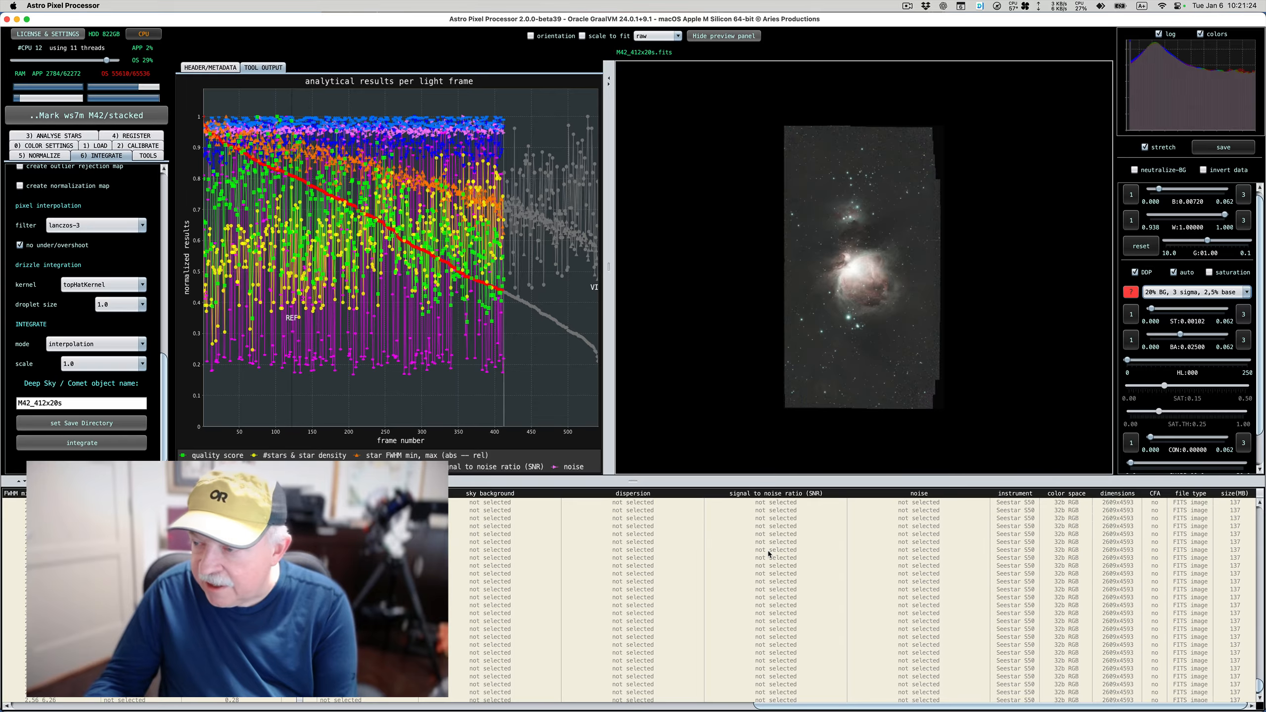
drag(1260, 684, 1262, 511)
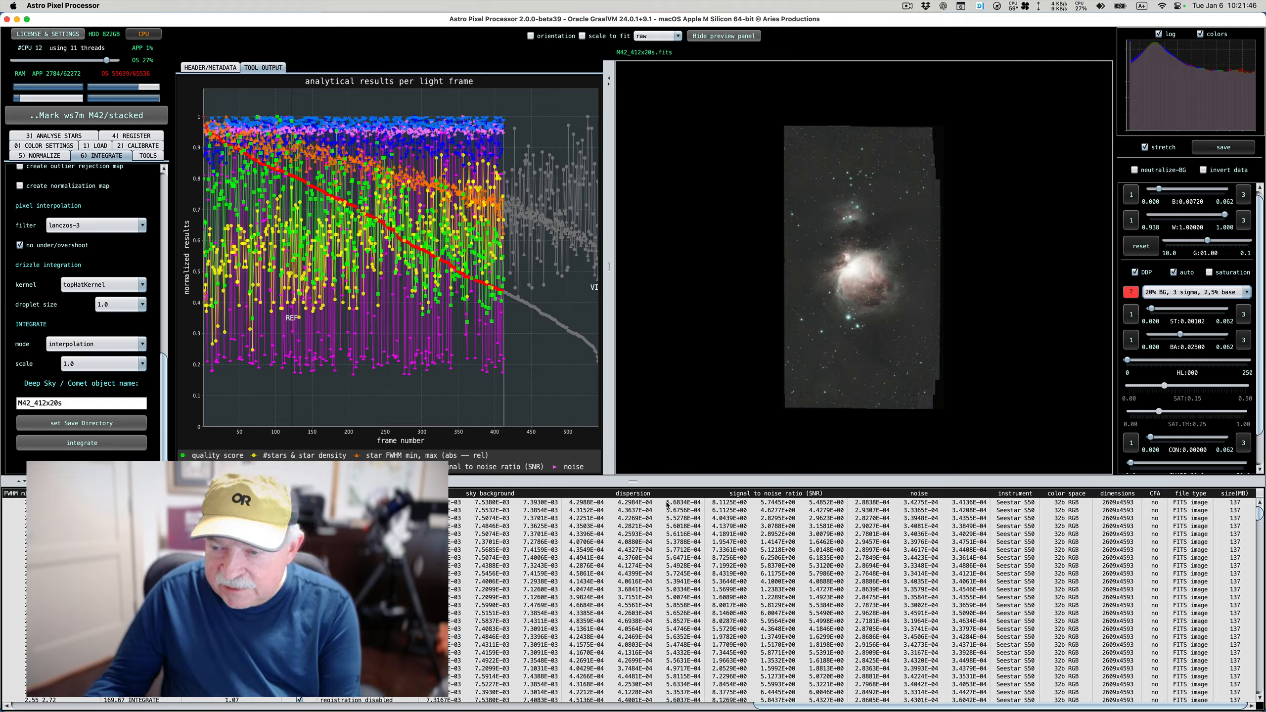
scroll(794, 499, left, 1)
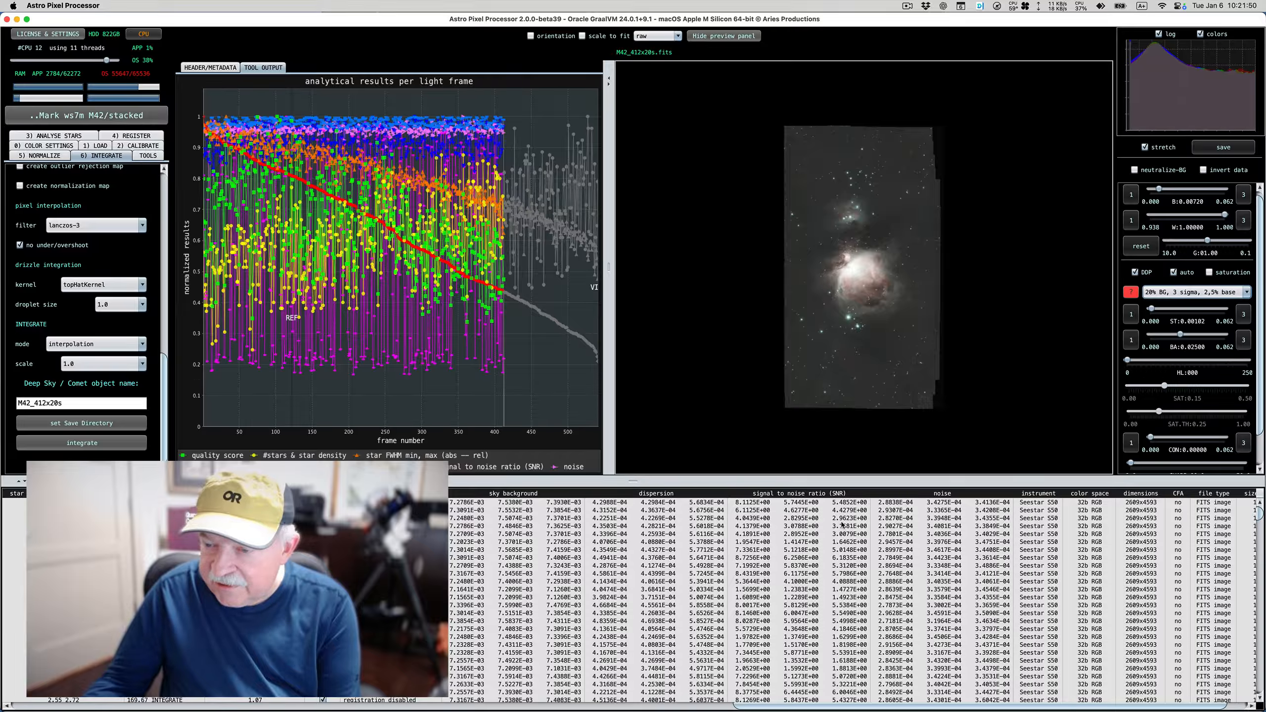
click(813, 495)
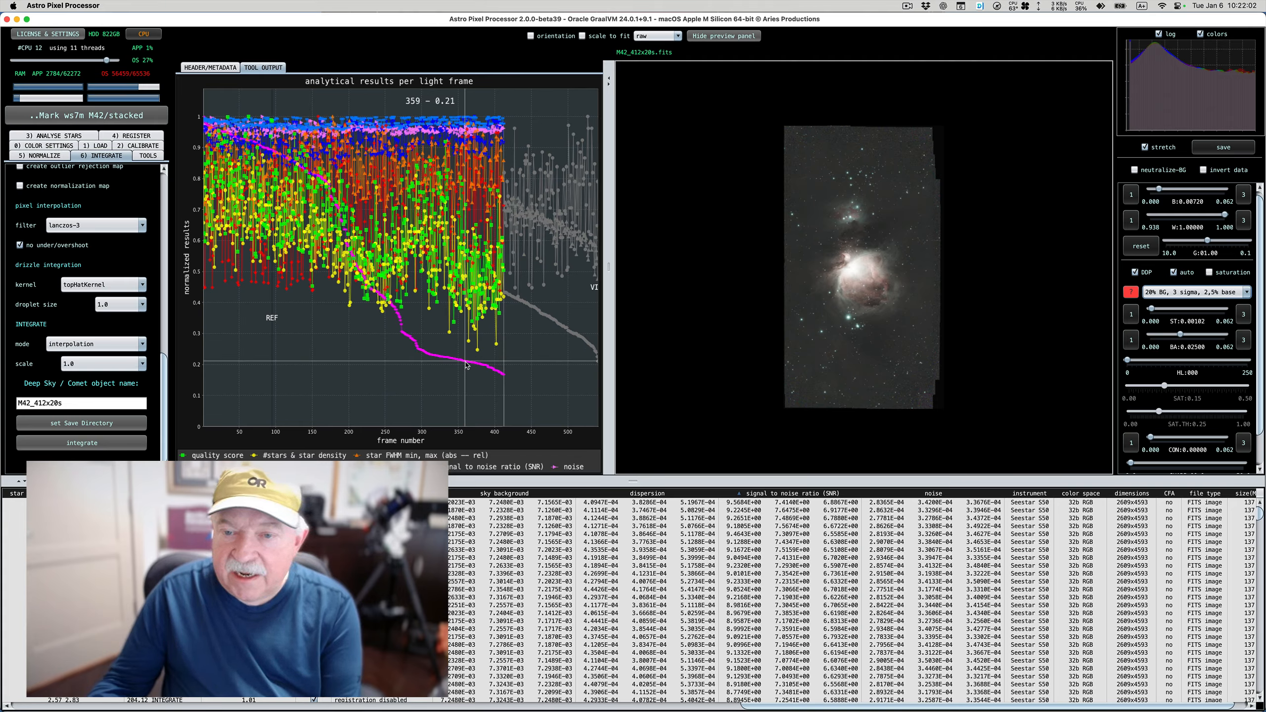
Load the registered version of light frame 410 from the low-SNR end of the graph and examine it up close
right_click(503, 380)
mouse_move(531, 397)
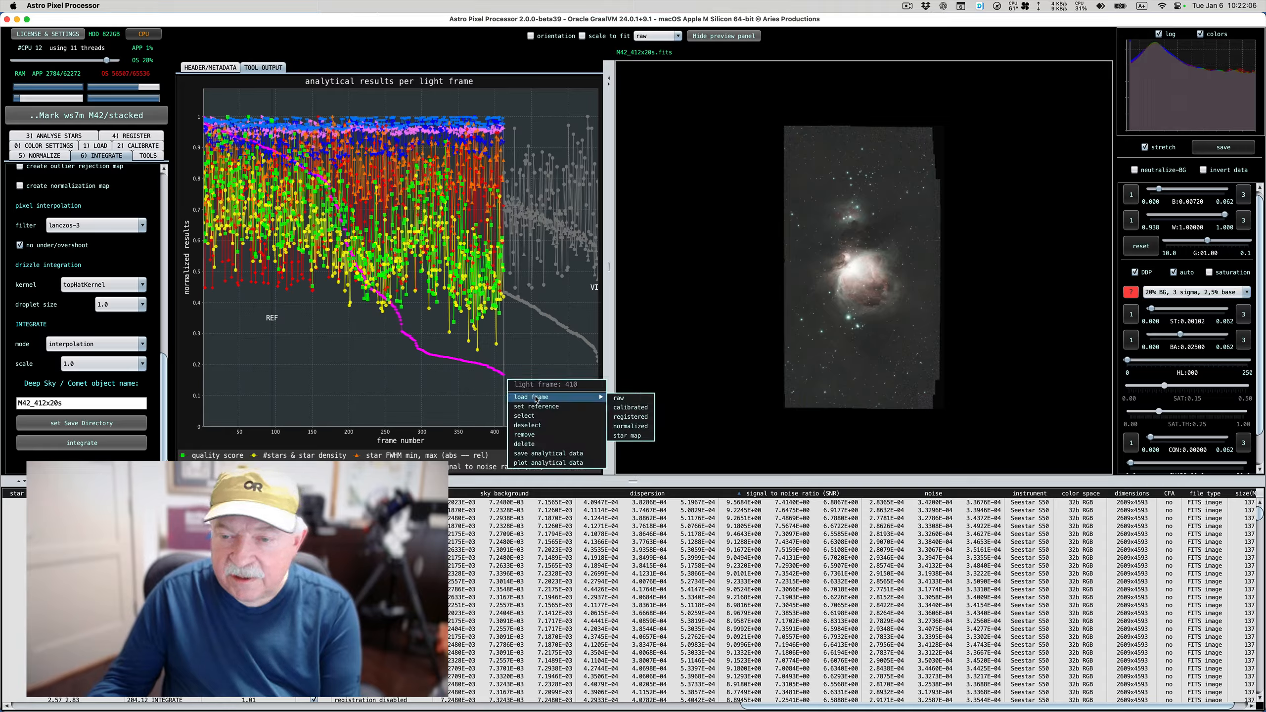
click(630, 417)
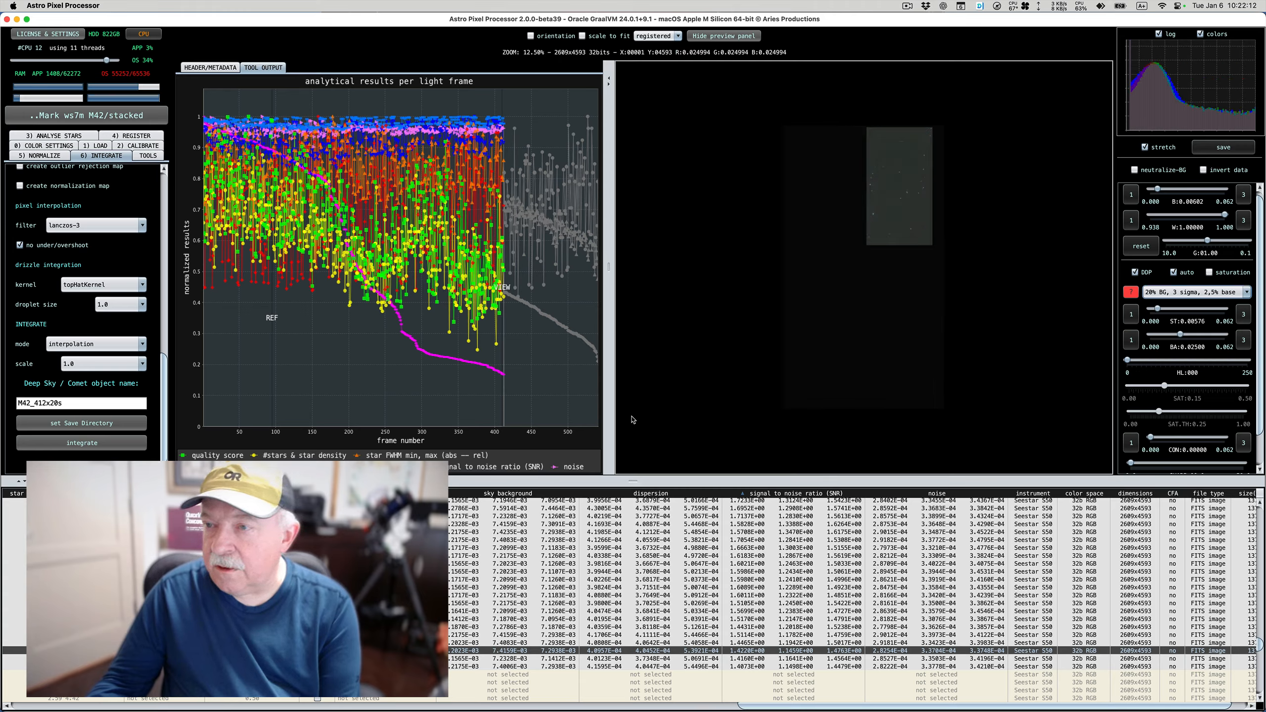
scroll(904, 210, up, 3)
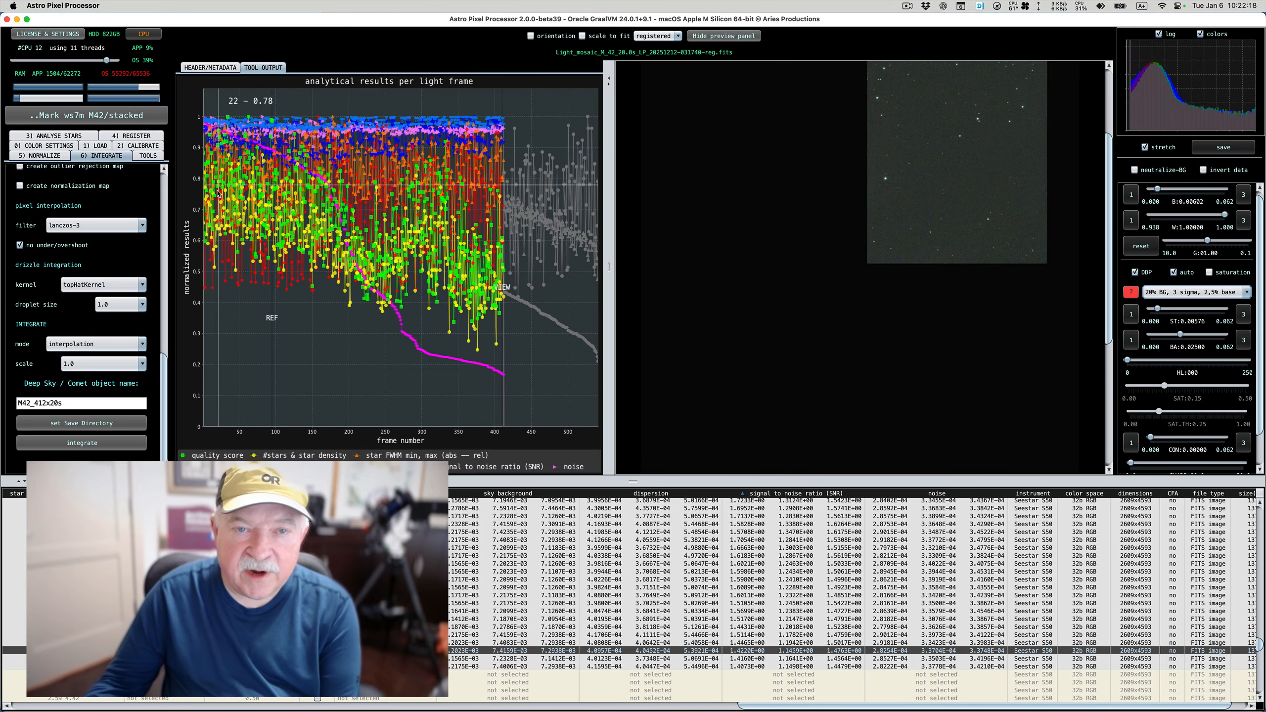
Load the registered version of light frame 1 from the high-SNR end of the graph for comparison
right_click(209, 228)
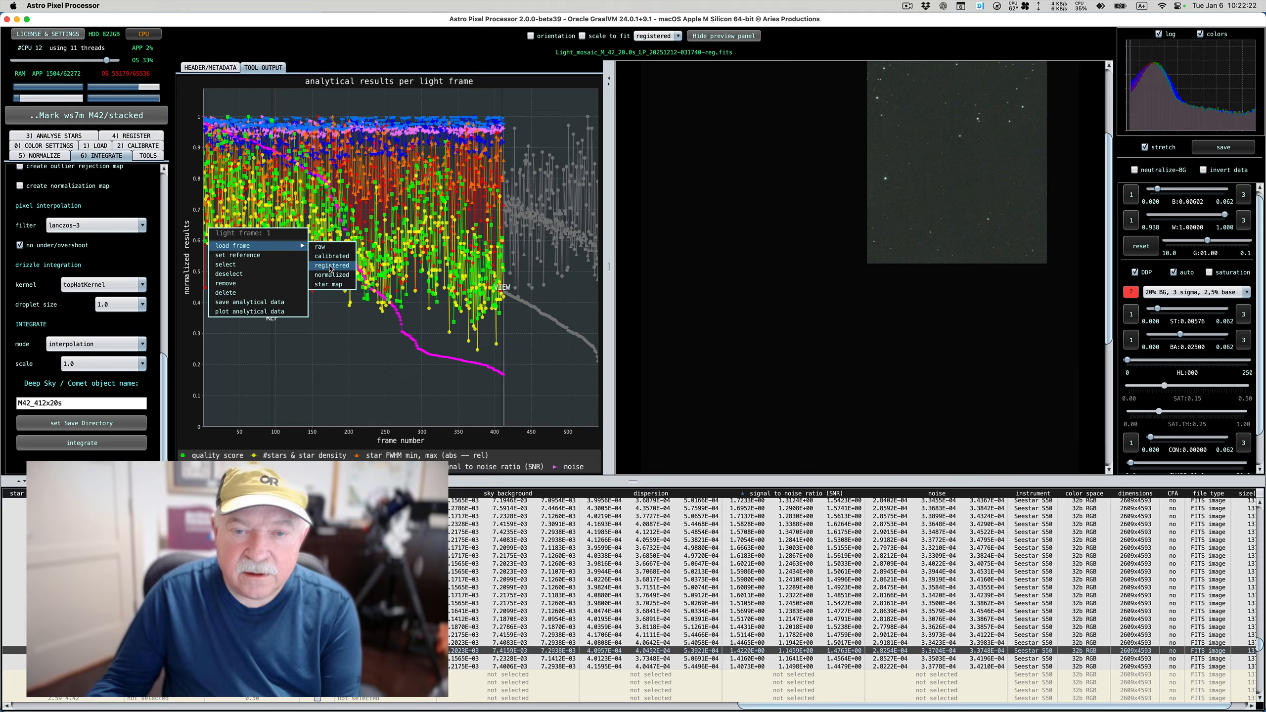
click(330, 270)
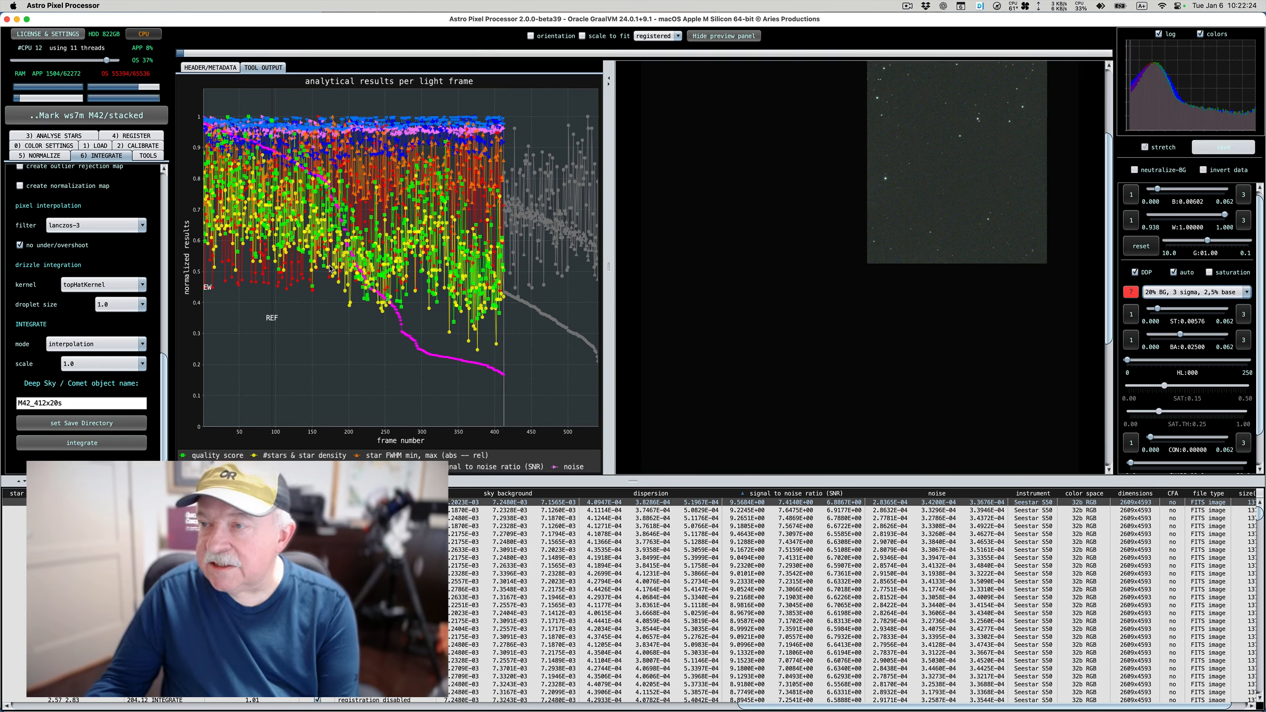